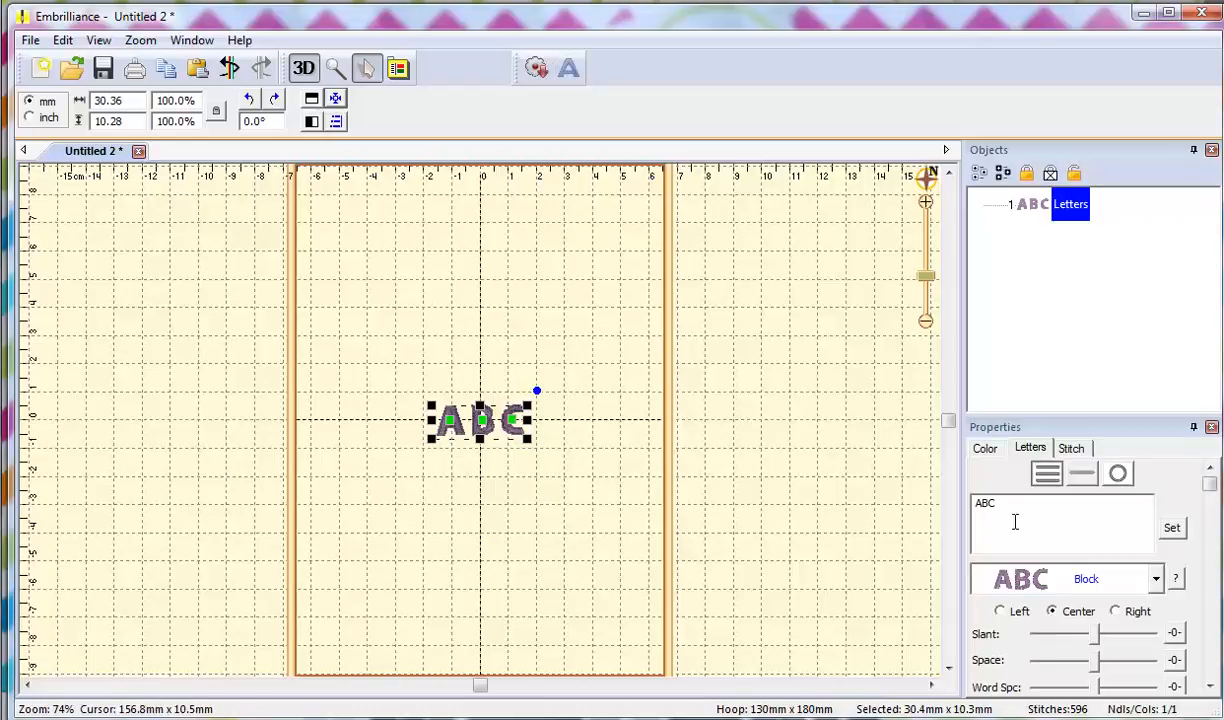
Select the placeholder ABC text in the new Block lettering so it can be replaced.
left_click_drag(1013, 518, 974, 503)
Make the first lettering read I and add a Love lettering object, placing both near the hoop's top.
type("I")
left_click(1172, 527)
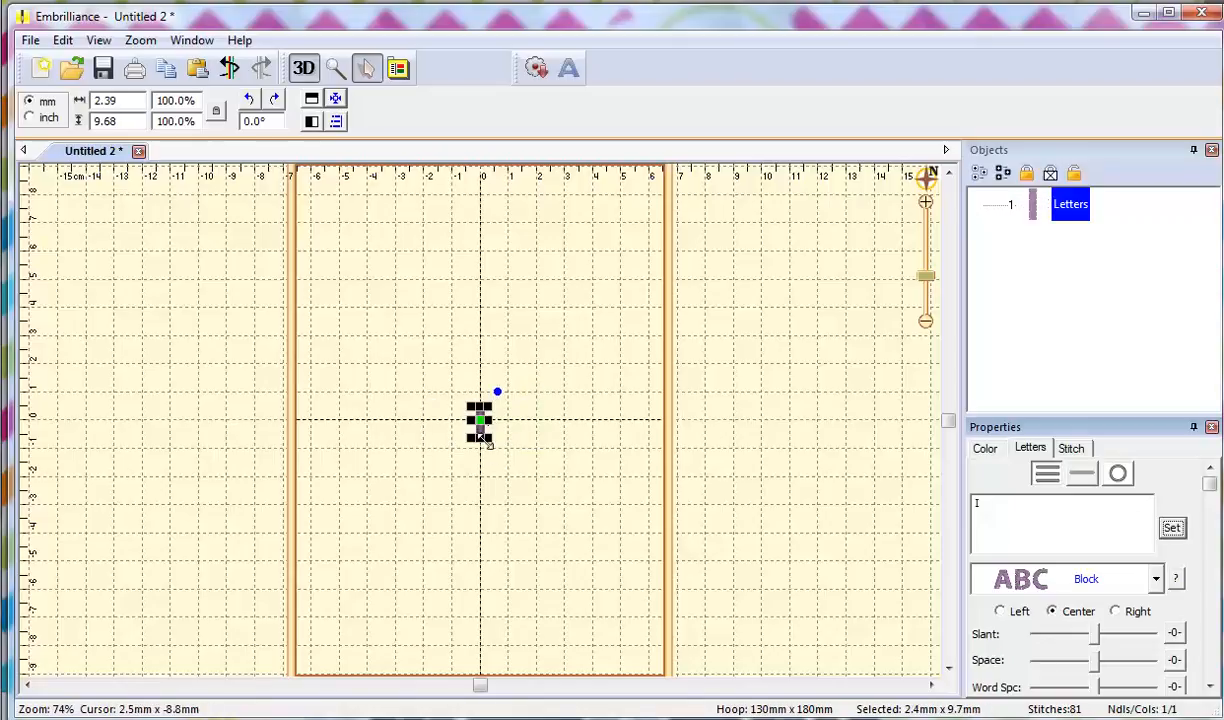
left_click_drag(483, 437, 352, 248)
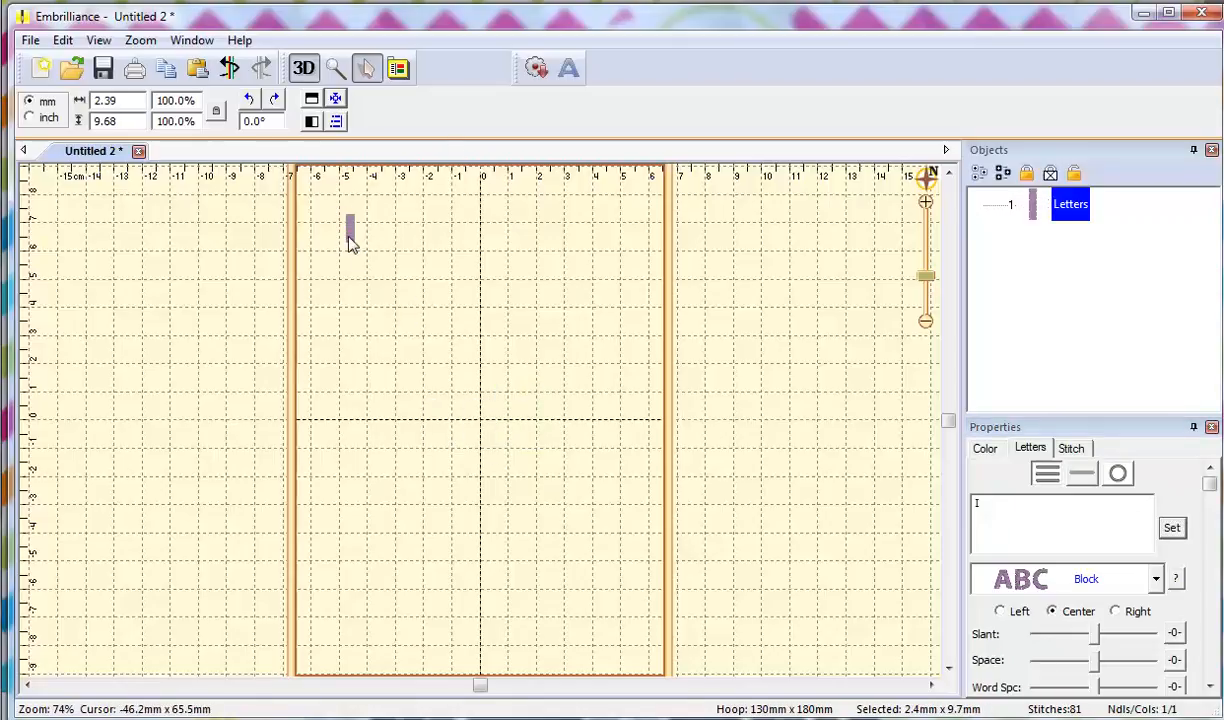
left_click(568, 68)
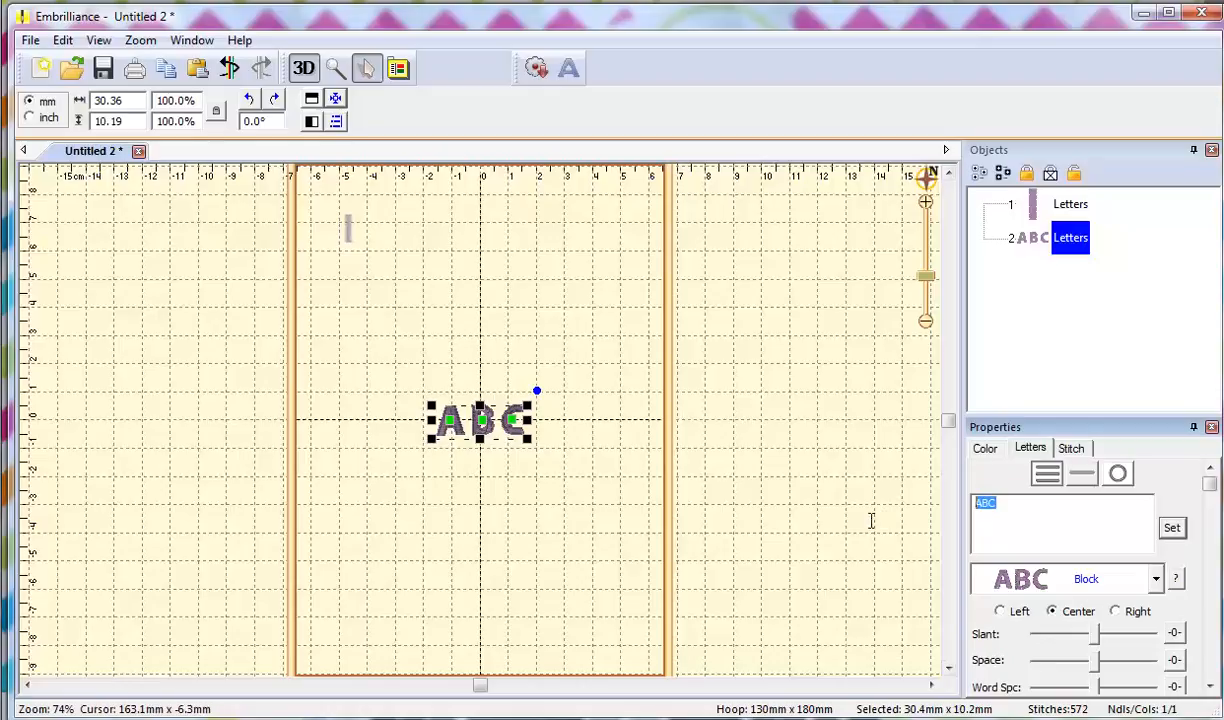
left_click(1171, 527)
left_click_drag(478, 440, 527, 218)
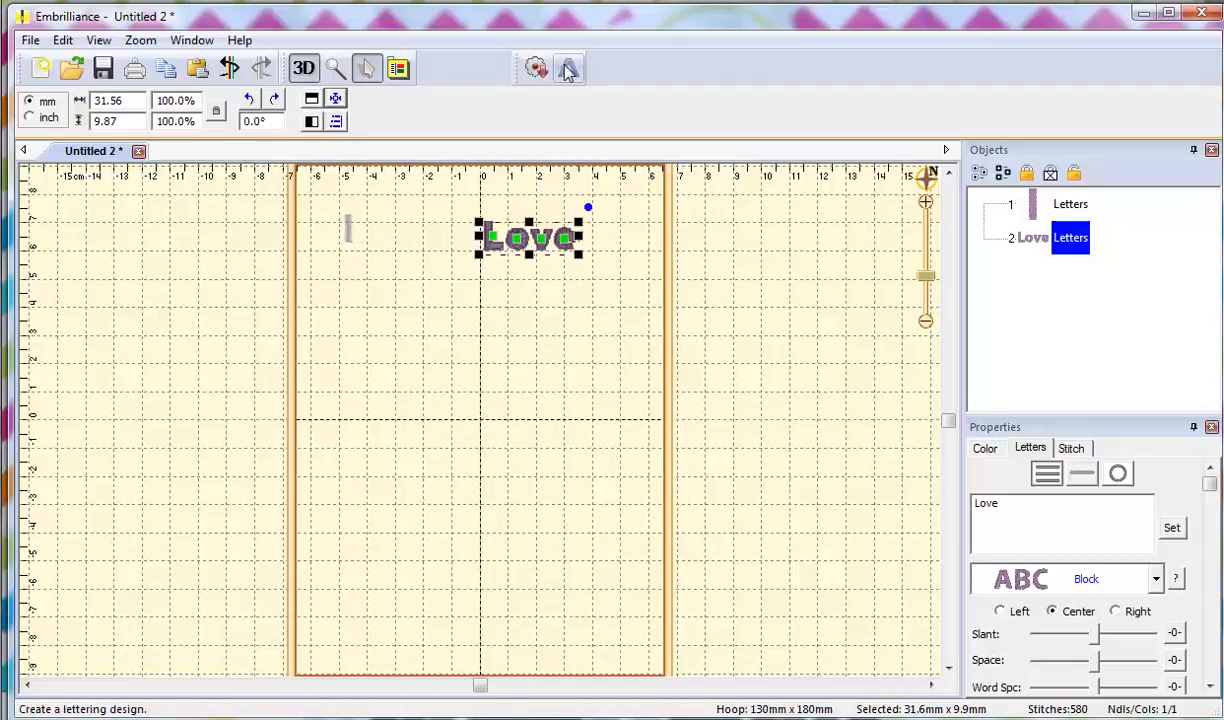
Add another lettering object reading 'using', then bring up the embroidery fonts web page.
left_click(537, 68)
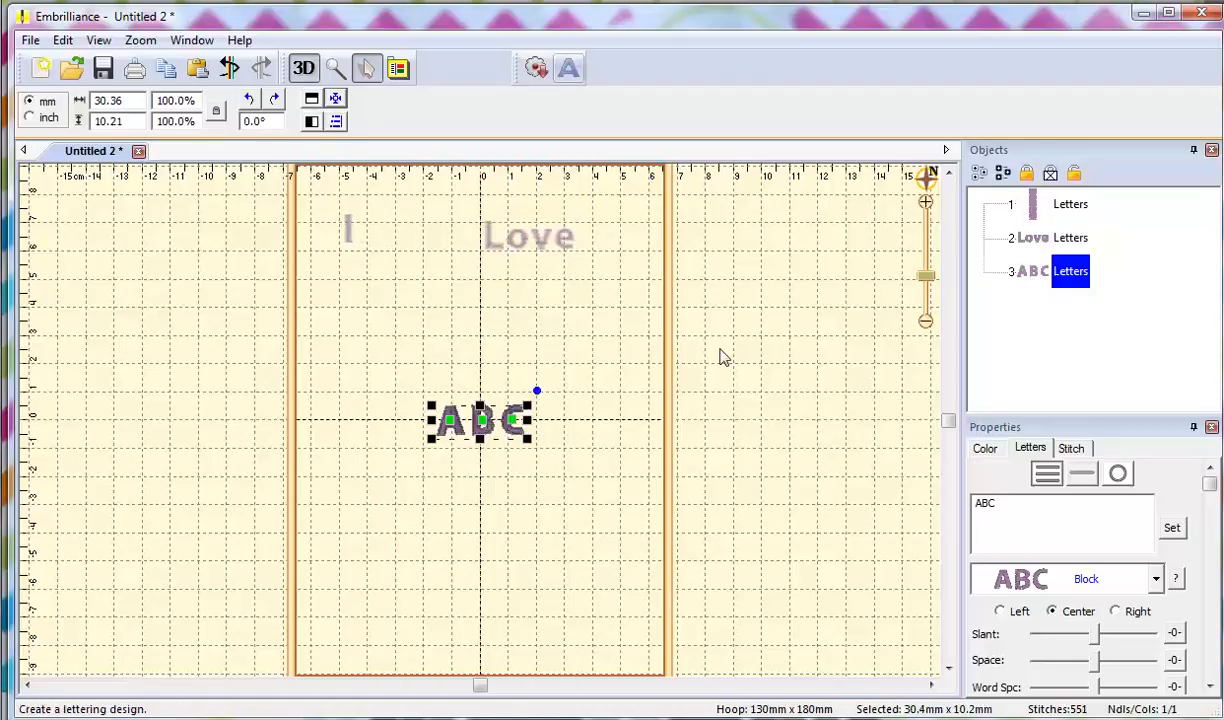
double_click(1006, 507)
type("Usi")
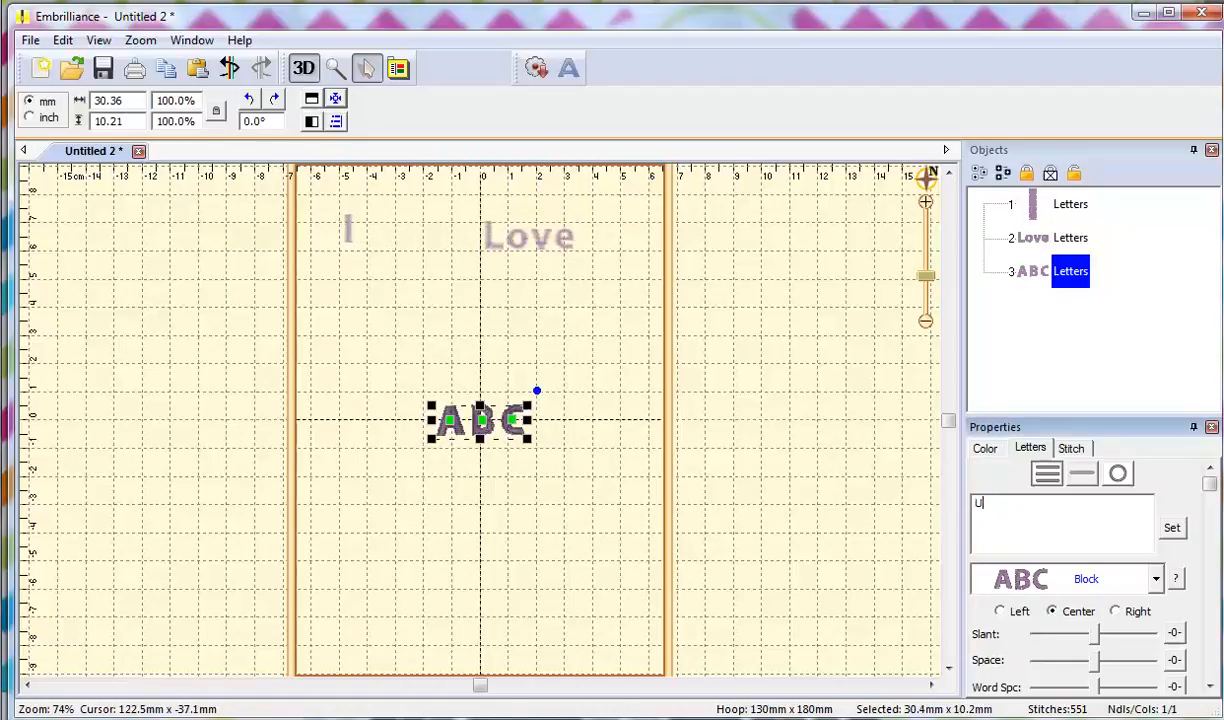
left_click(1172, 527)
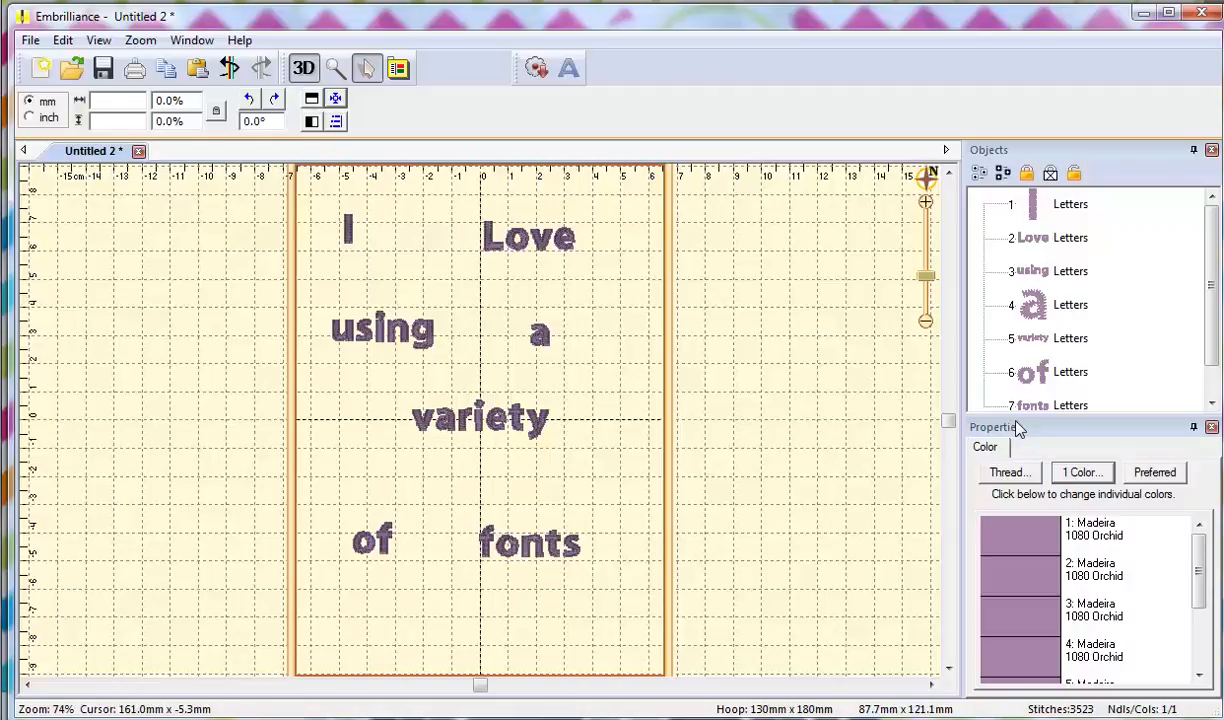
mouse_move(524, 719)
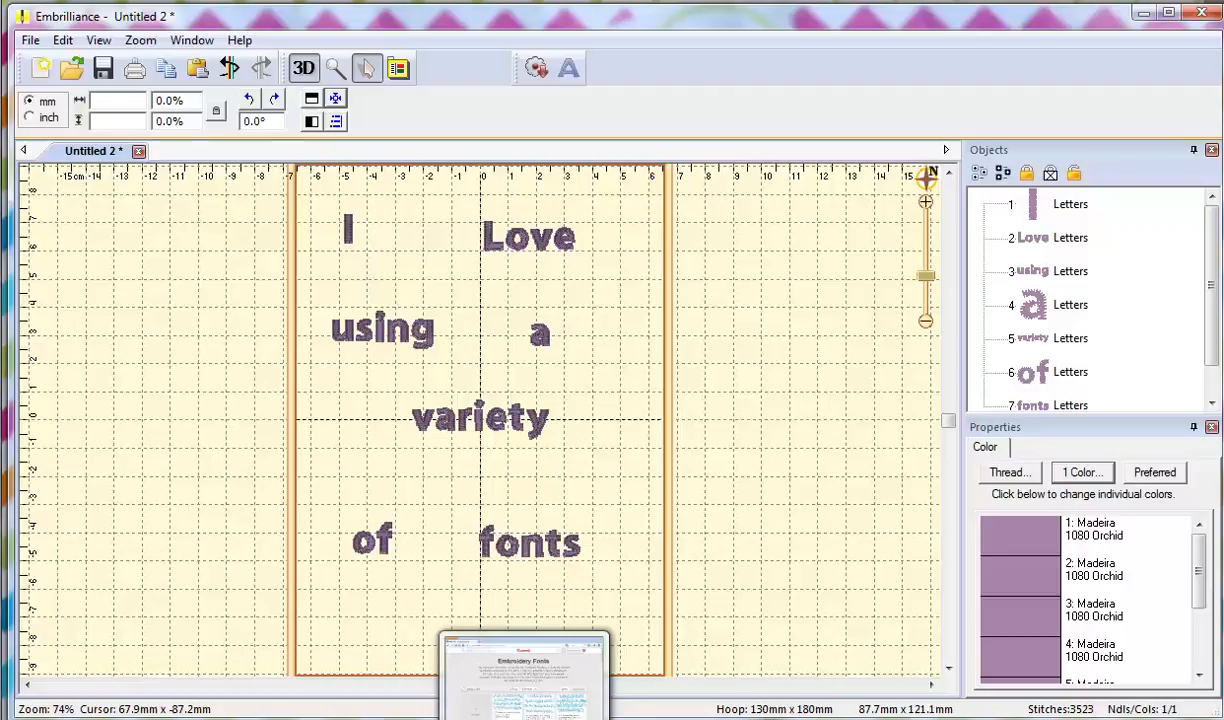
left_click(524, 680)
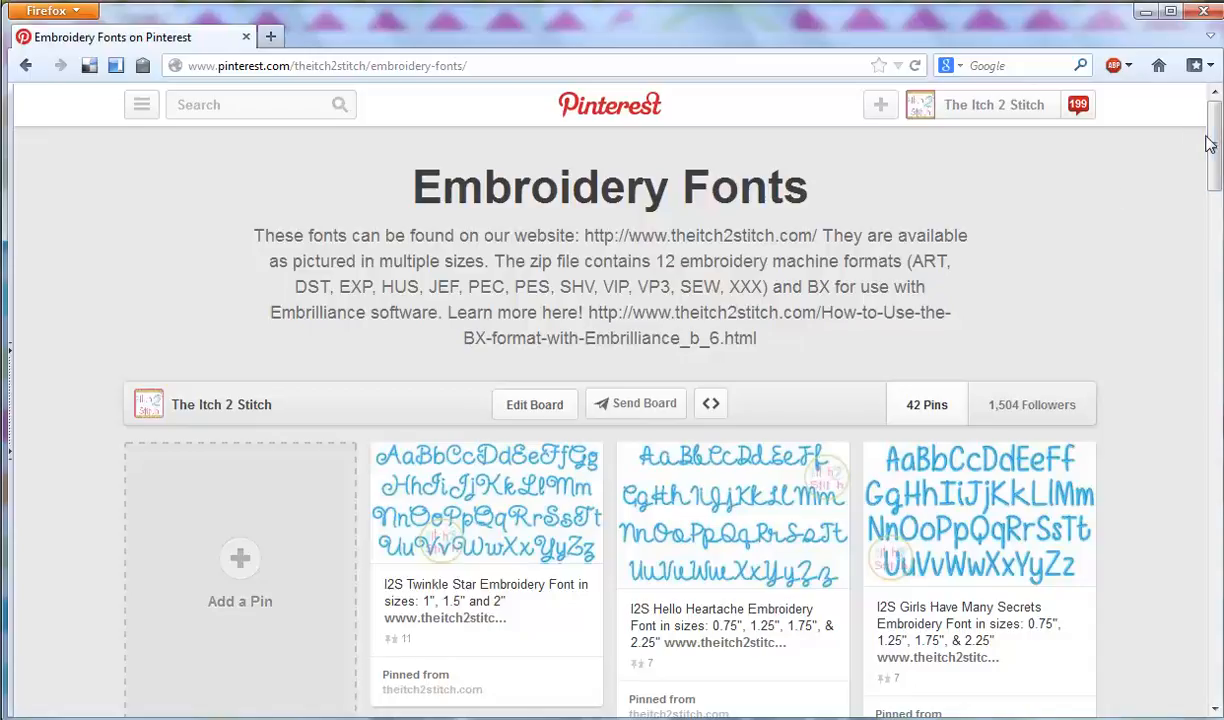
Browse the Pinterest Embroidery Fonts board in Firefox, then return to the Embrilliance design.
left_click_drag(1211, 141, 1161, 135)
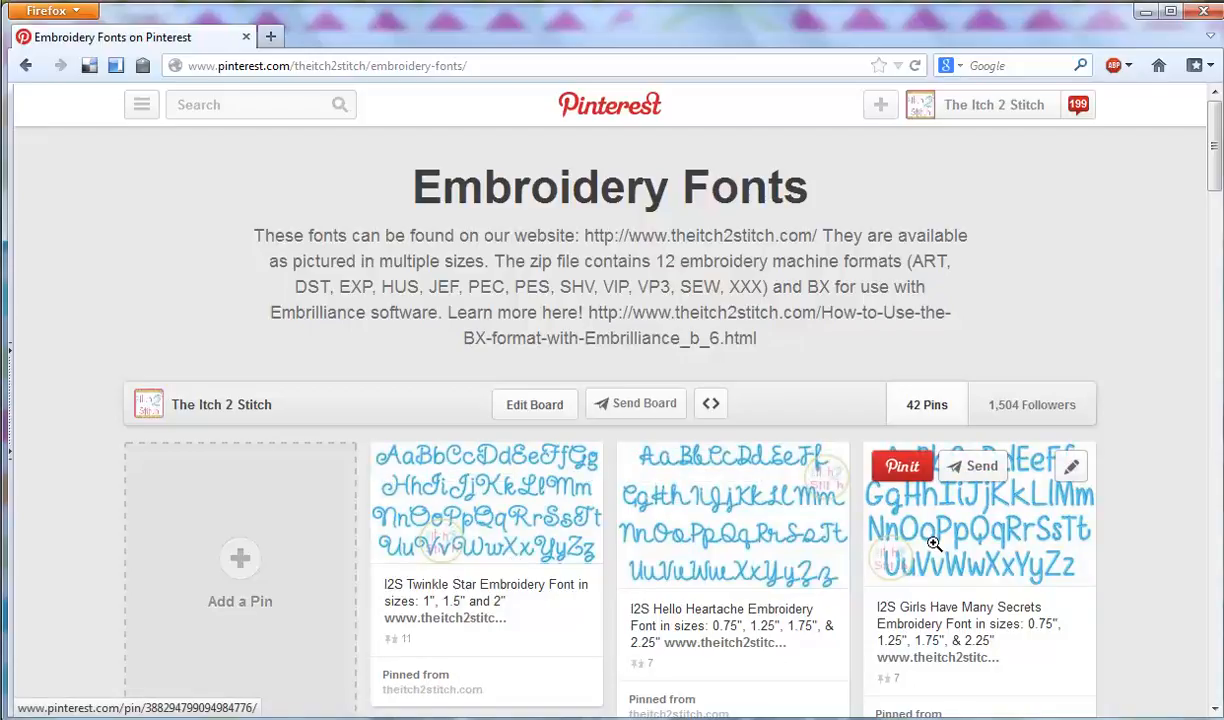
left_click(580, 718)
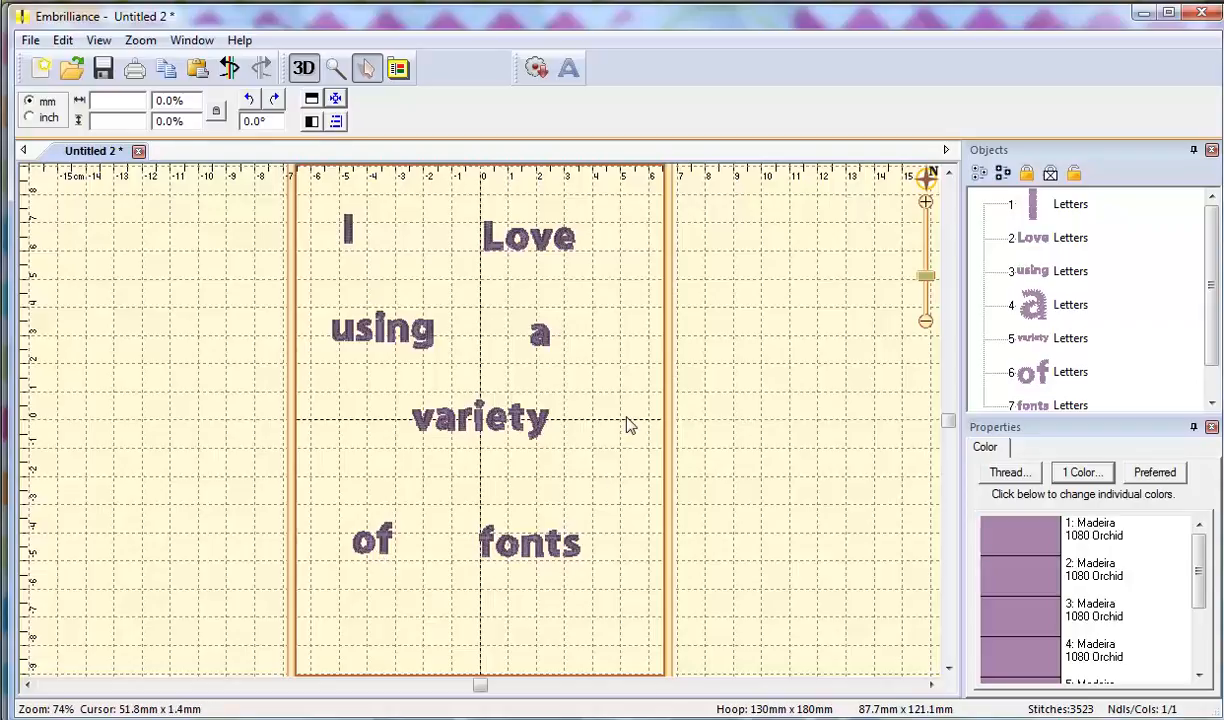
Set the I in I2SCutsieJoe 1_0in and nudge it slightly left.
left_click(999, 202)
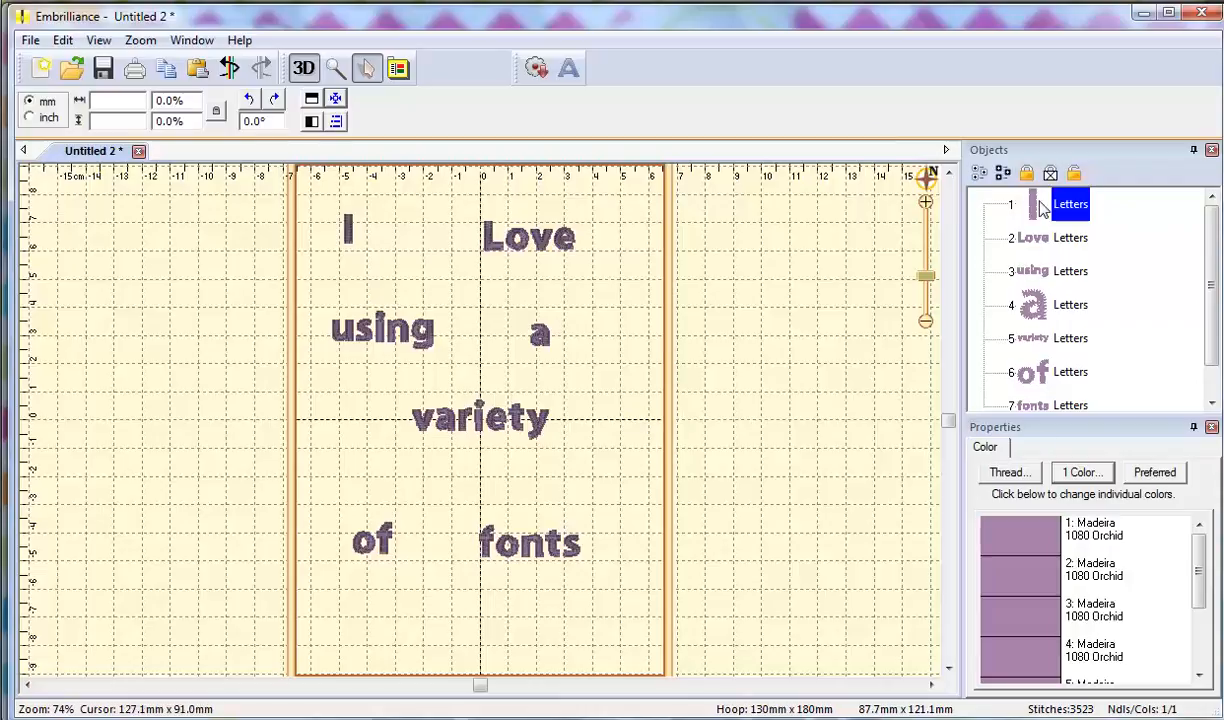
left_click(1156, 578)
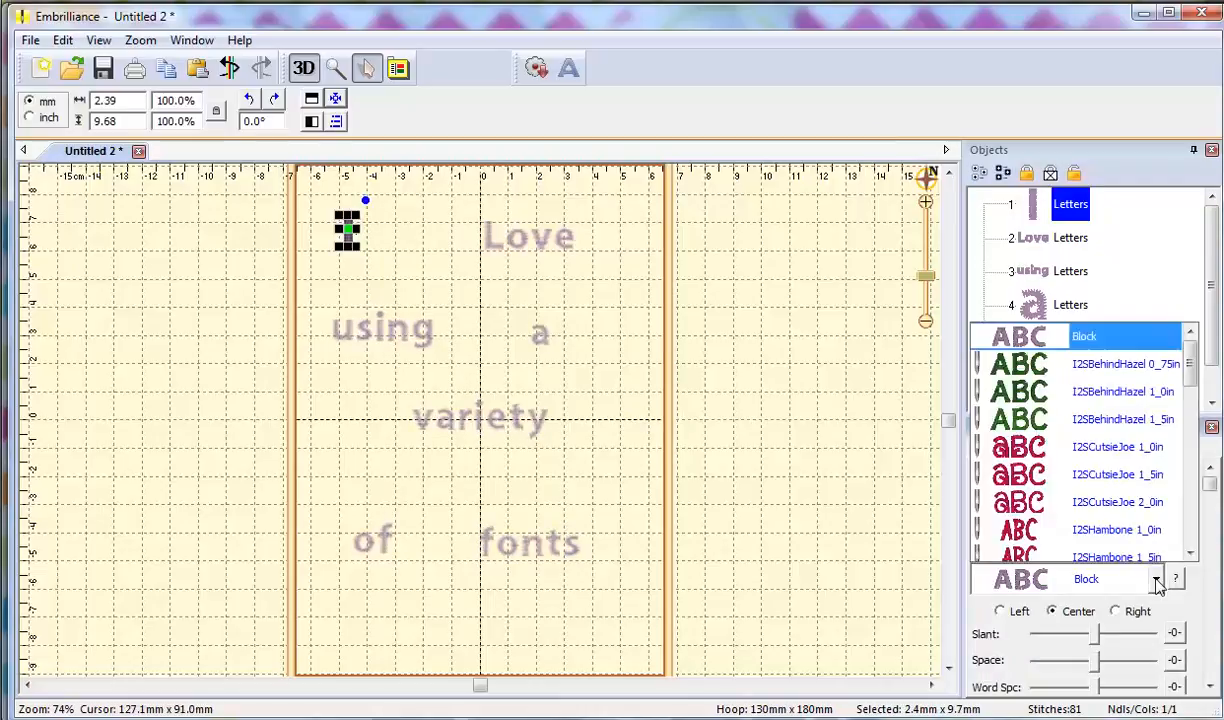
left_click(1128, 425)
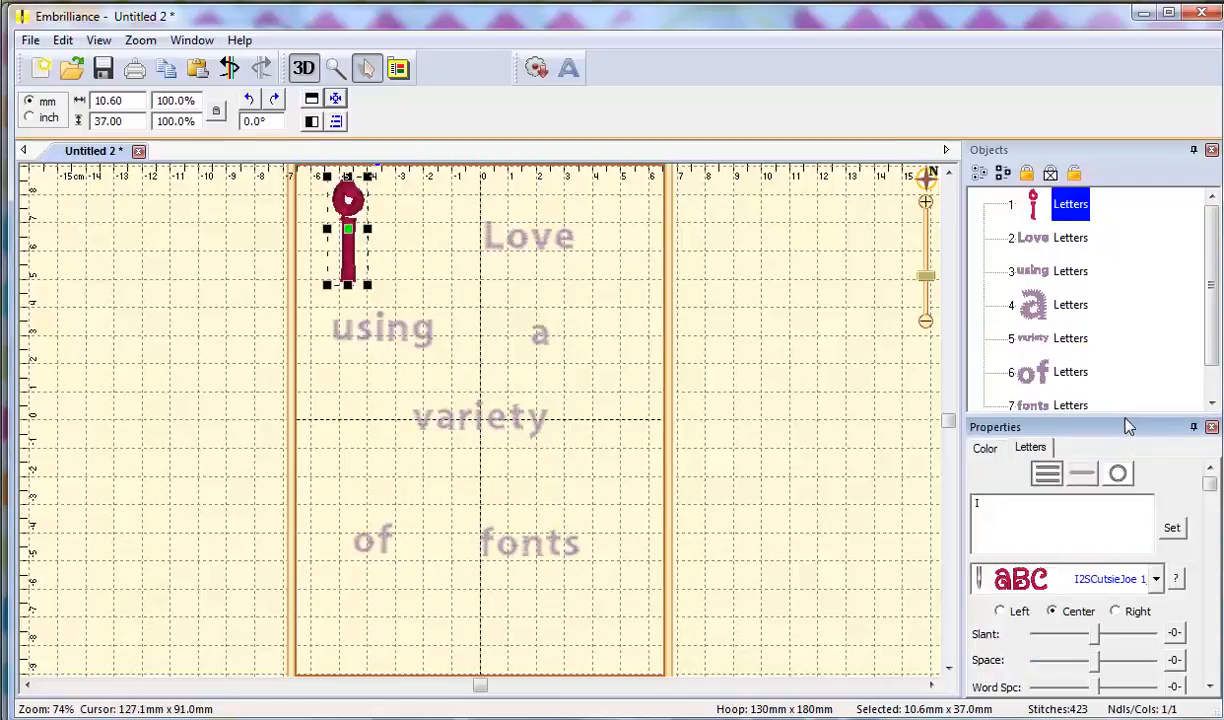
left_click_drag(345, 265, 327, 272)
Select Love and try the I2STwinkleStar 1_5in font on it.
left_click(558, 240)
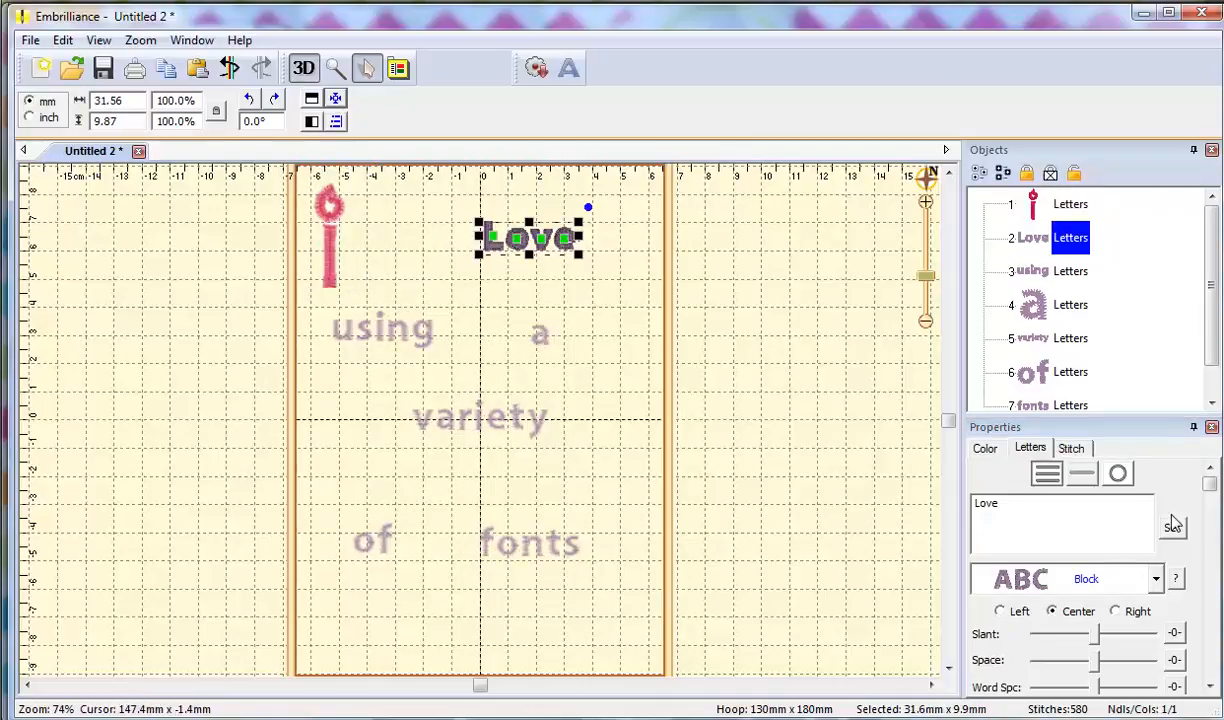
left_click_drag(1057, 516, 888, 516)
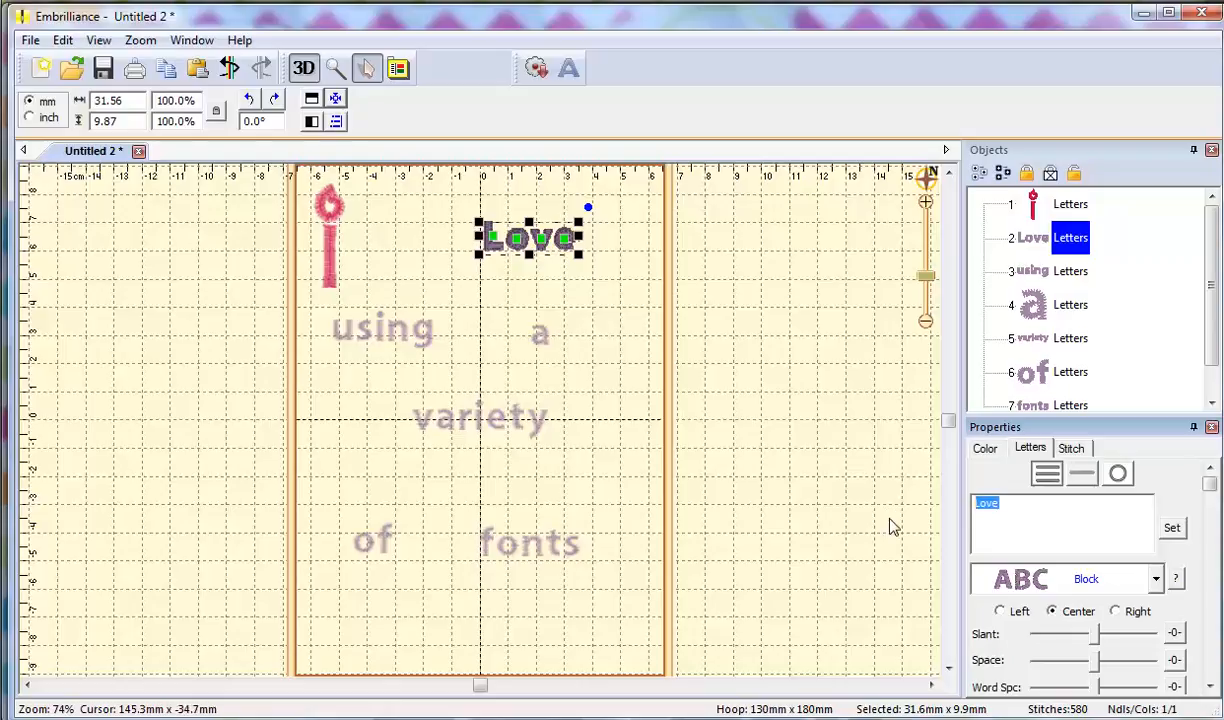
left_click(1155, 579)
scroll(1150, 470, "down", 2)
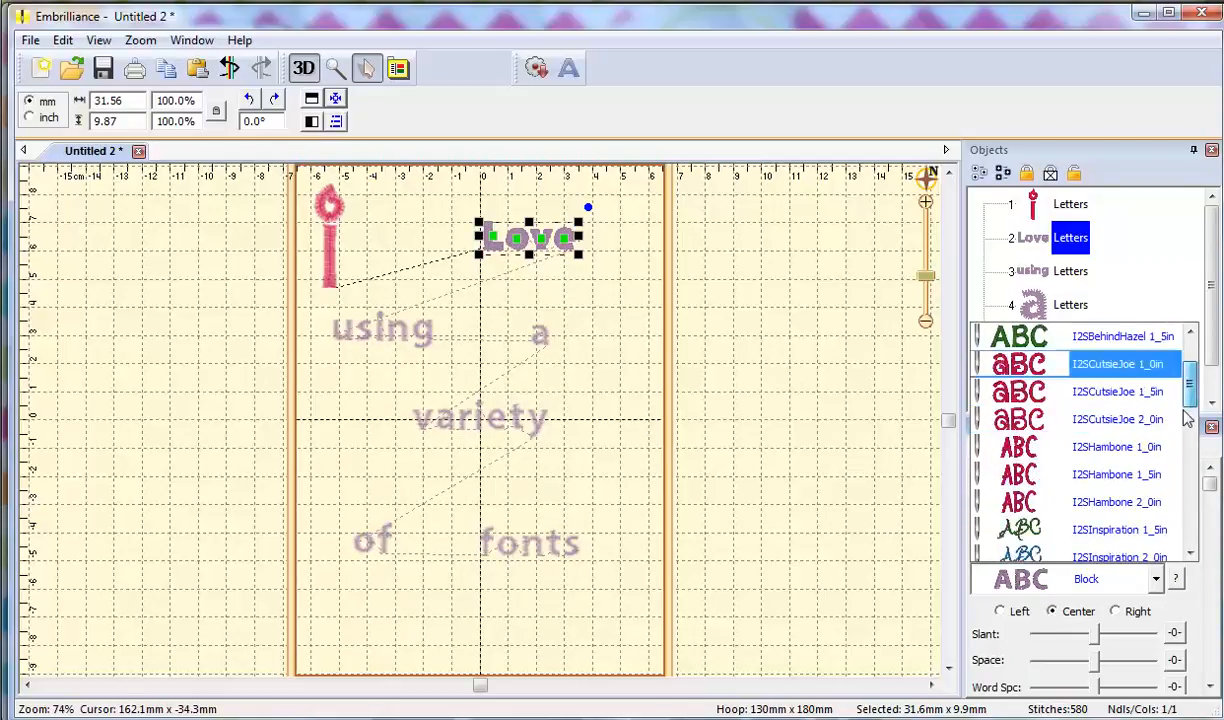
scroll(1187, 440, "down", 3)
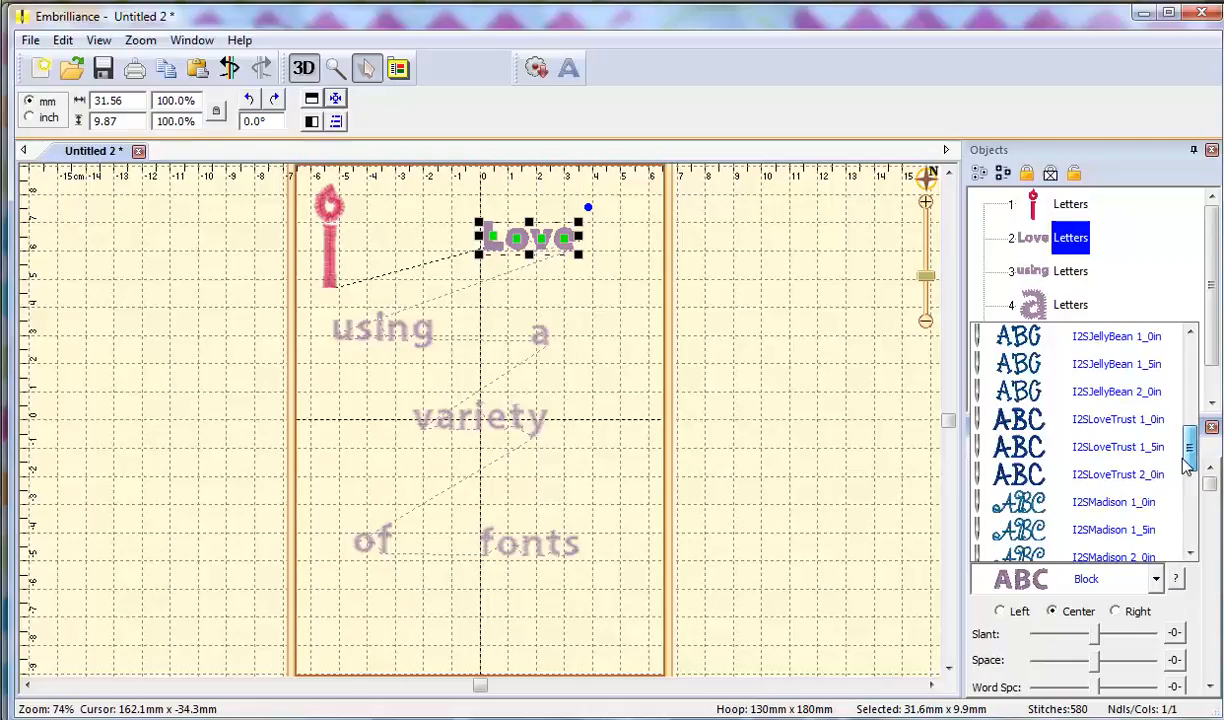
scroll(1187, 462, "down", 4)
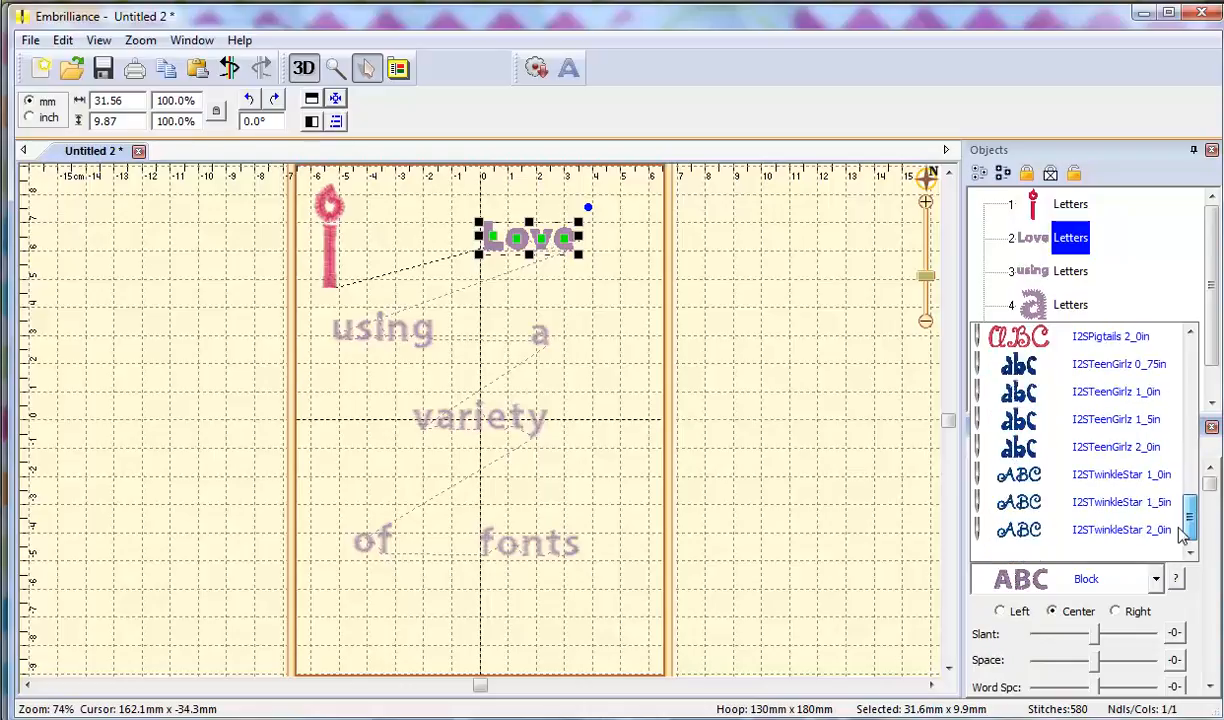
left_click(1140, 501)
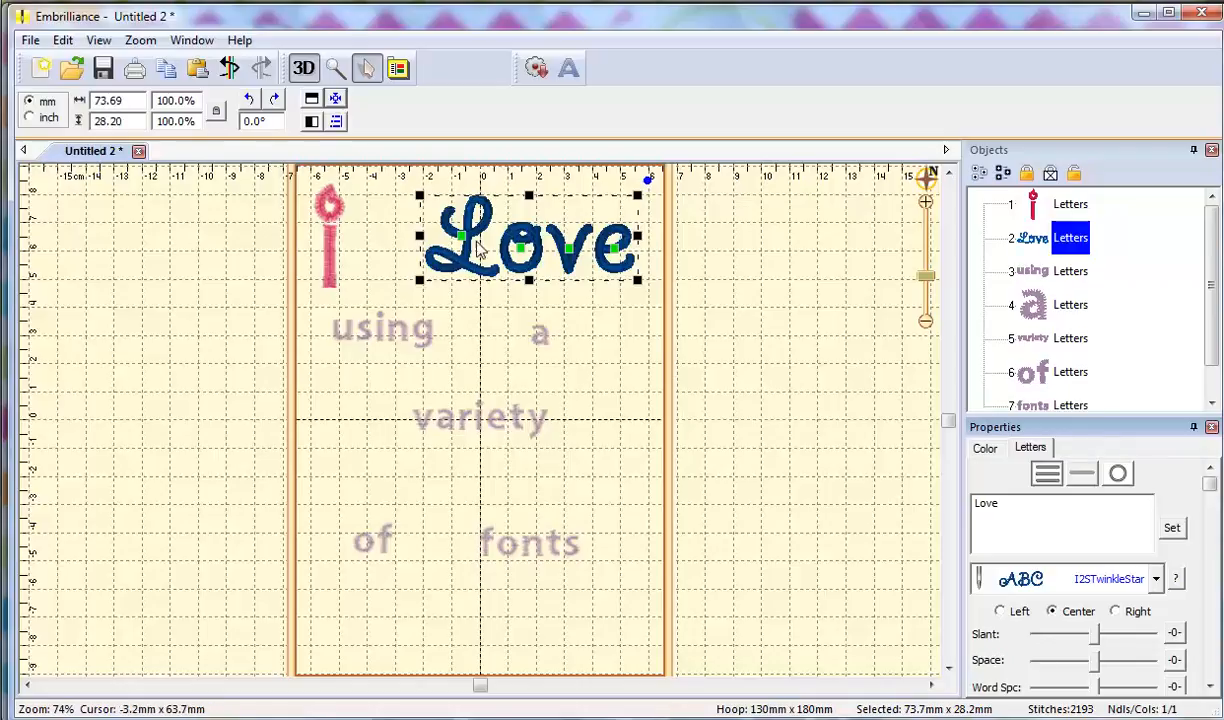
Switch Love to I2SMadison 1_0in, then to the larger I2SMadison 1_5in.
left_click(1156, 582)
scroll(1136, 484, "up", 5)
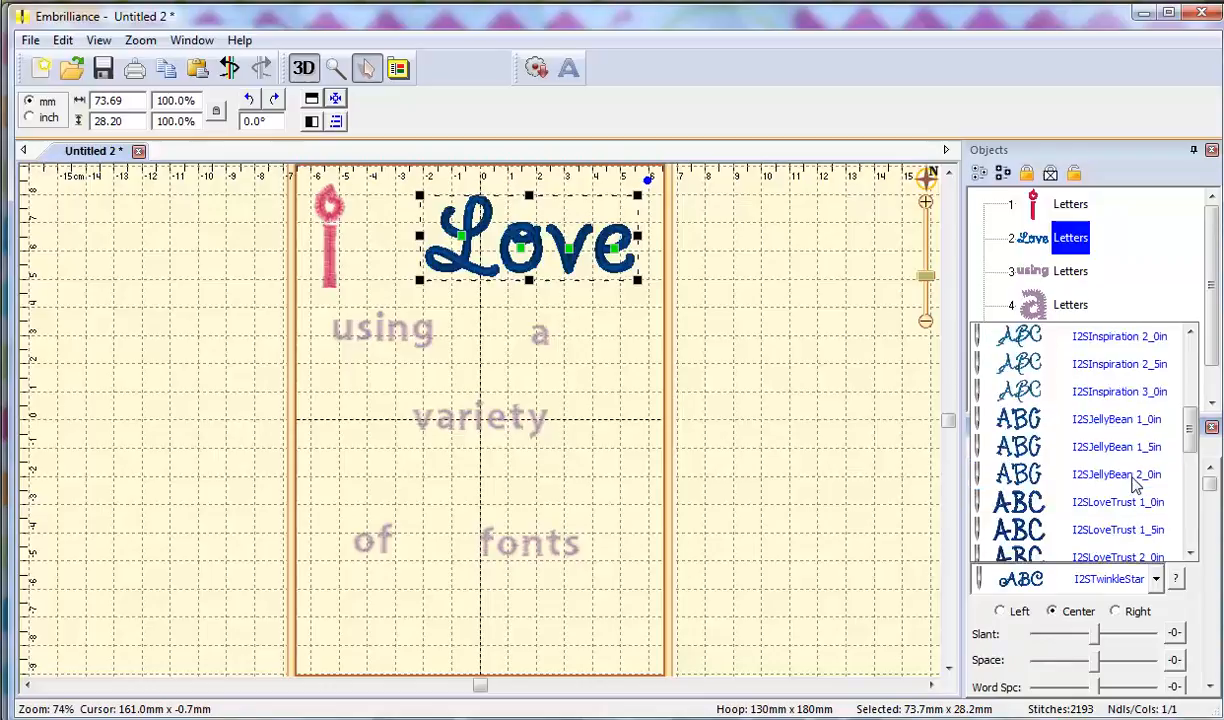
scroll(1136, 484, "up", 4)
scroll(1136, 484, "down", 8)
left_click(1103, 345)
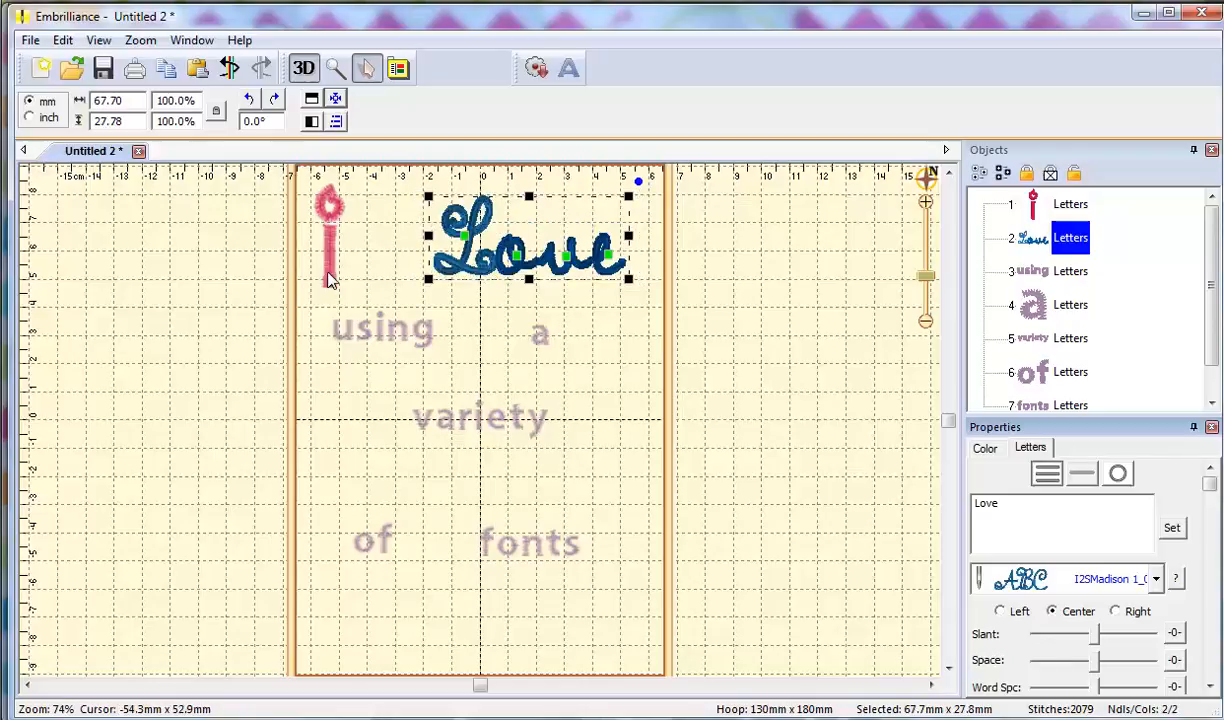
left_click(1156, 580)
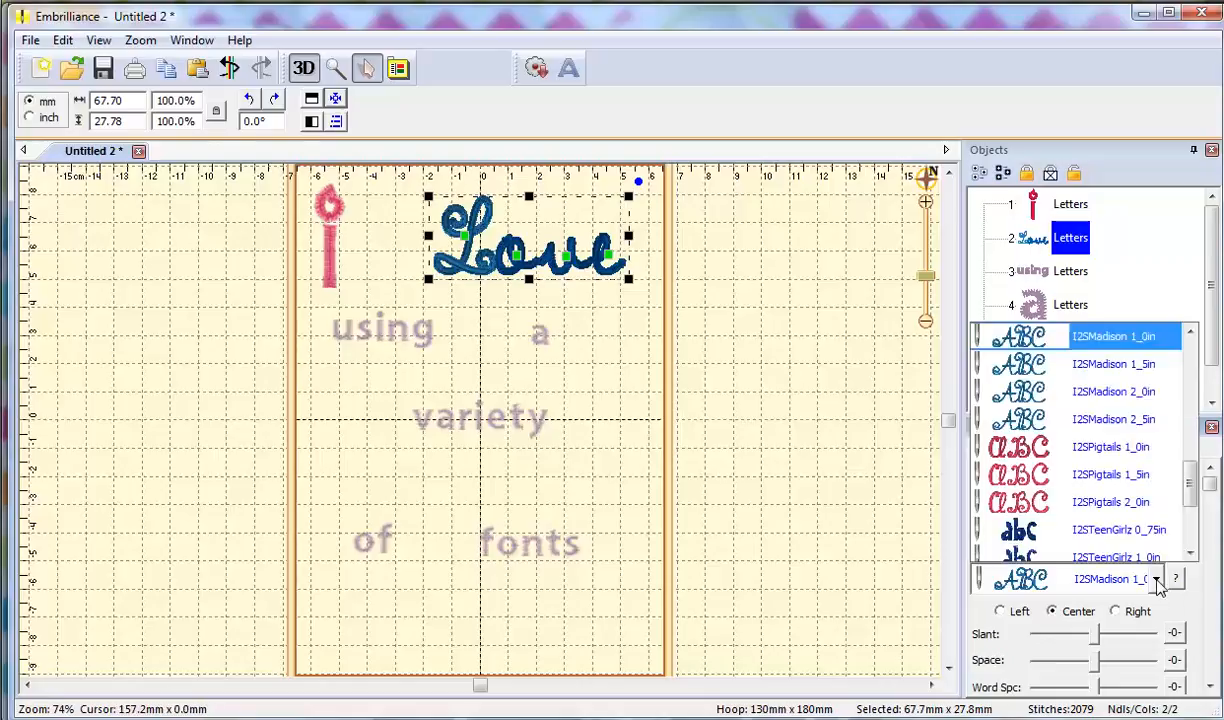
left_click(1134, 345)
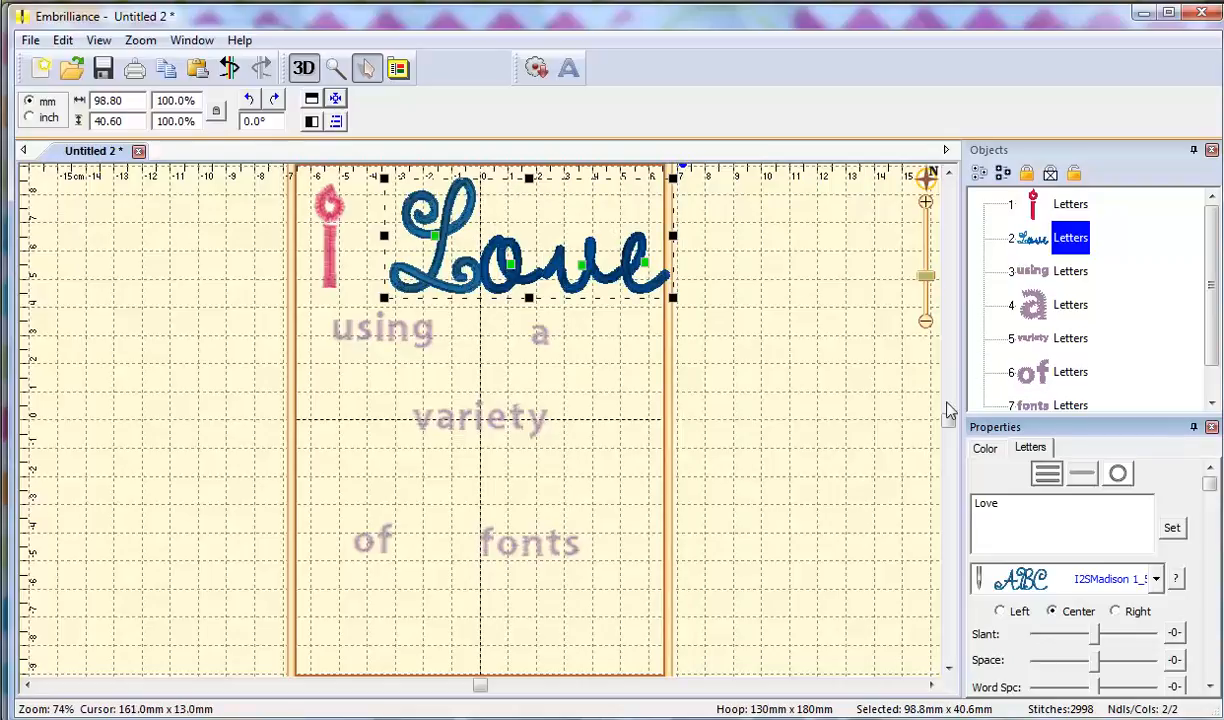
Tighten the letter spacing of Love with the Space slider.
left_click_drag(948, 421, 927, 268)
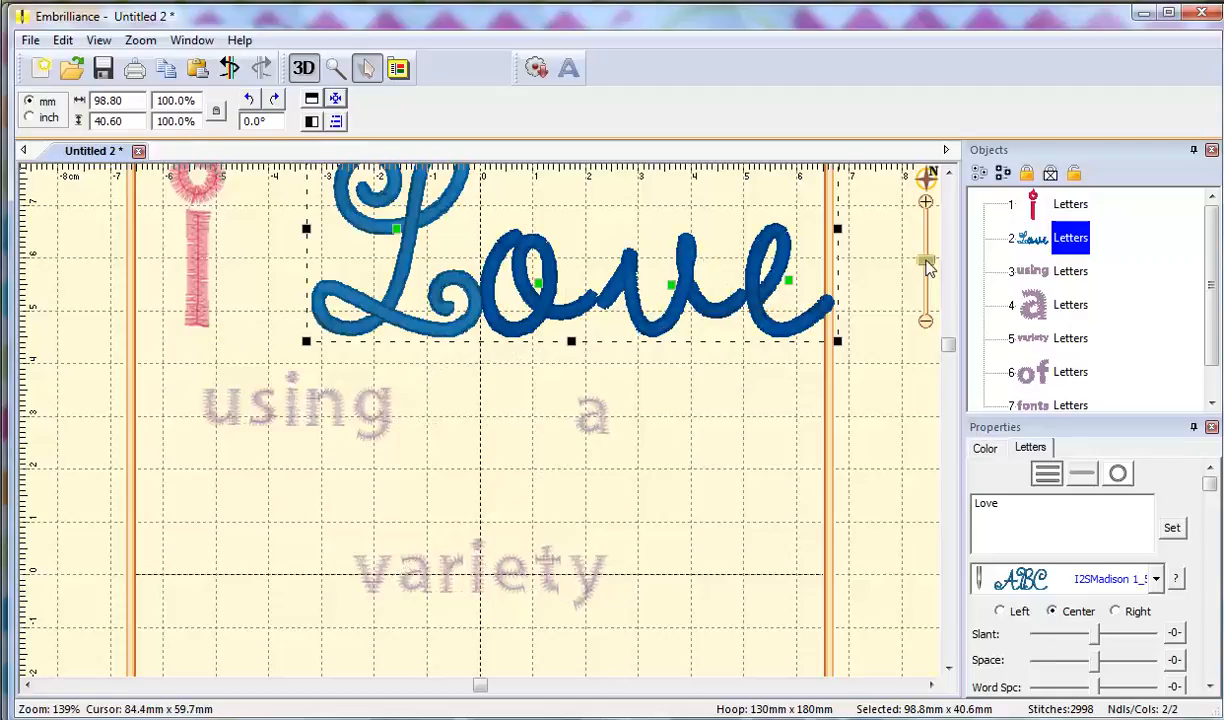
left_click(1097, 662)
left_click_drag(1098, 668, 1074, 668)
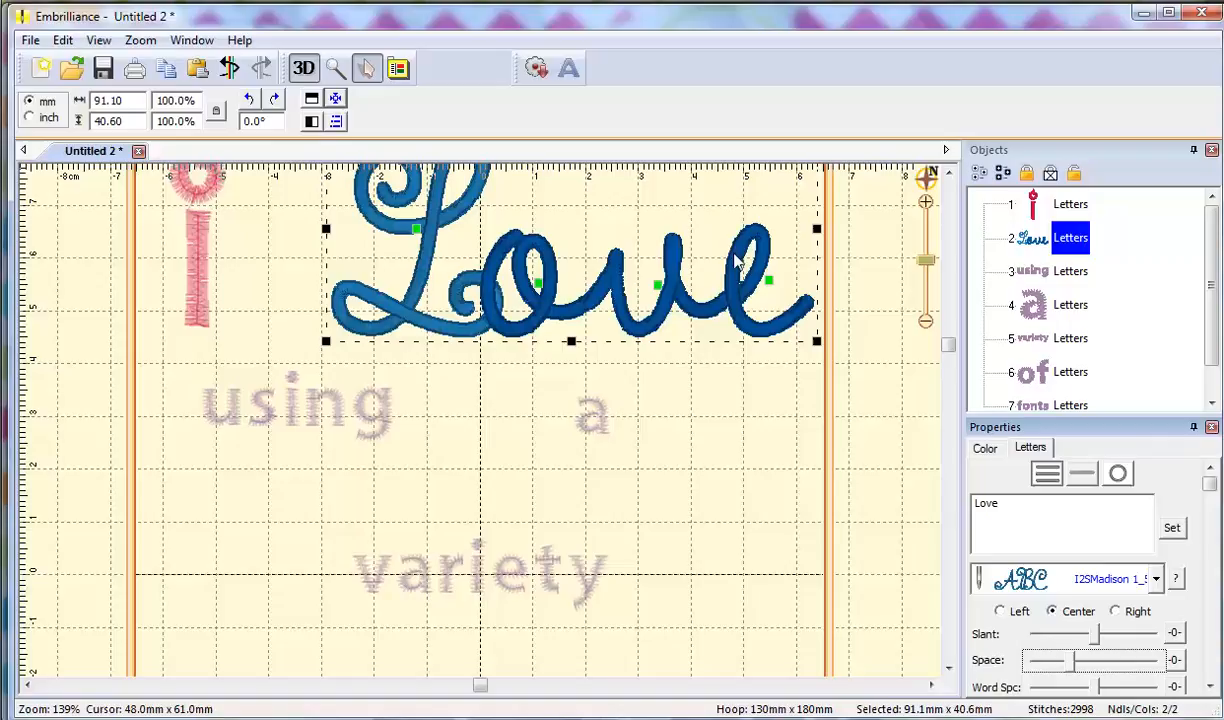
Zoom to the hoop and nudge the L of Love two steps left.
left_click(145, 42)
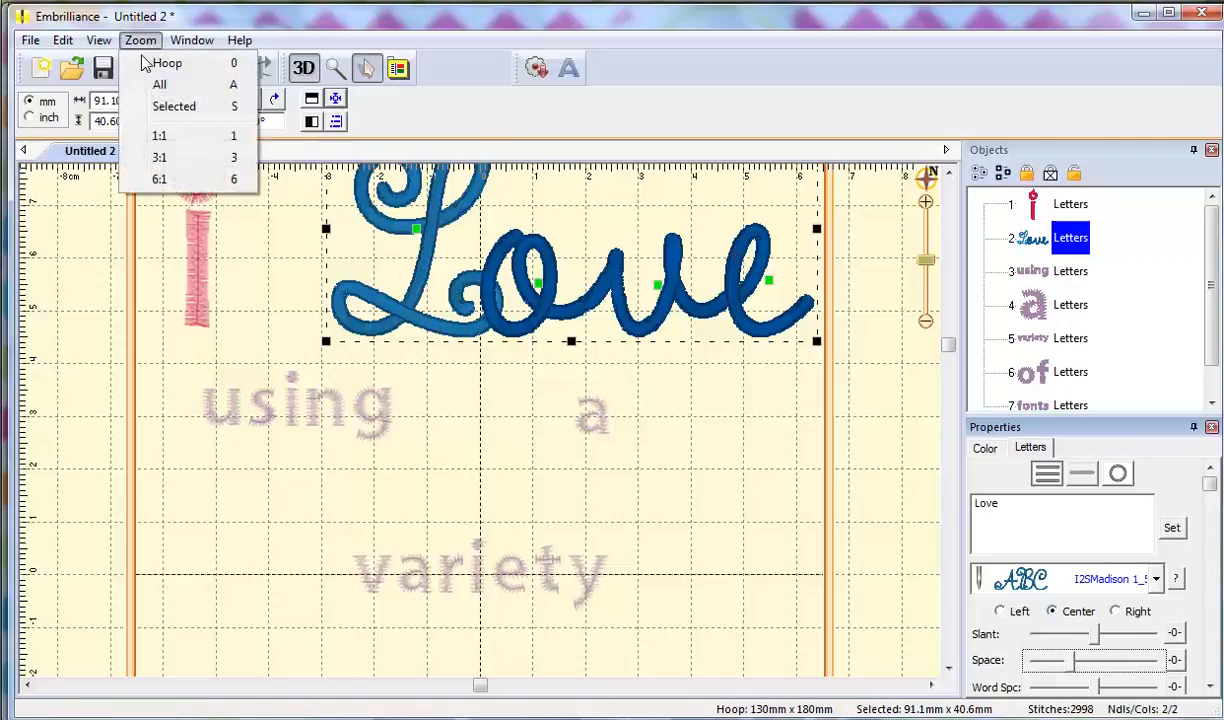
left_click(160, 64)
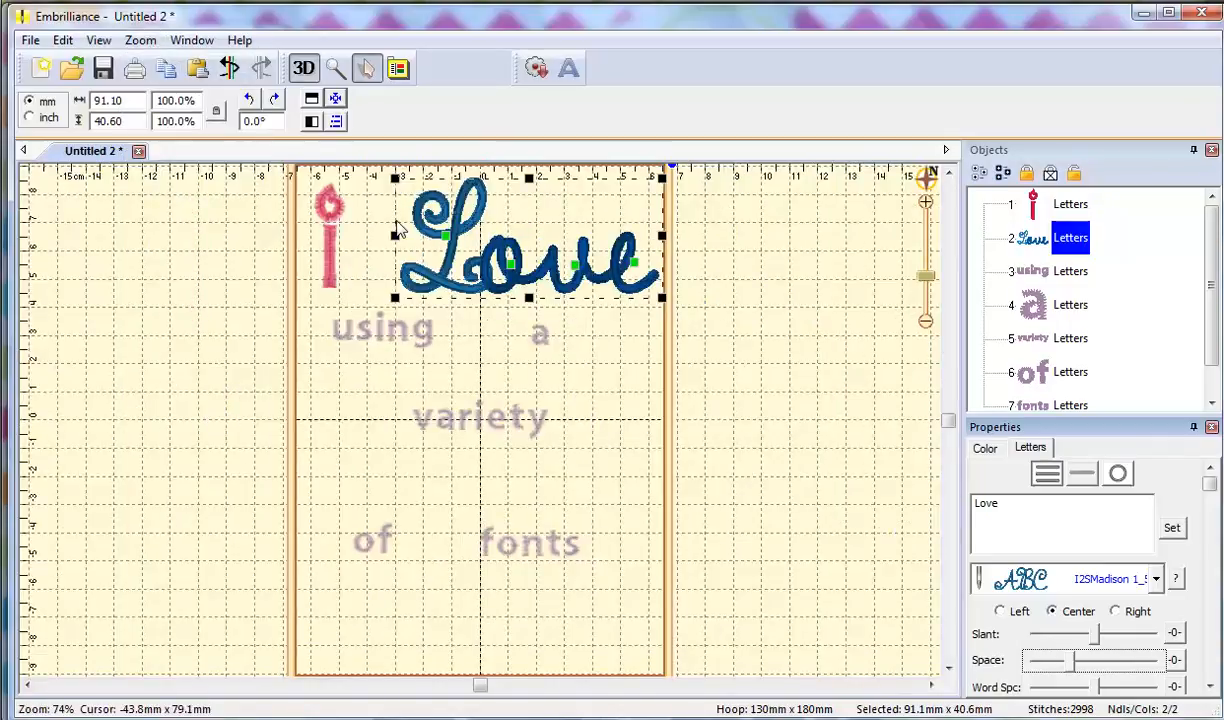
left_click(446, 235)
key("Left")
key("Left")
key("Left")
key("Left")
key("Left")
key("Left")
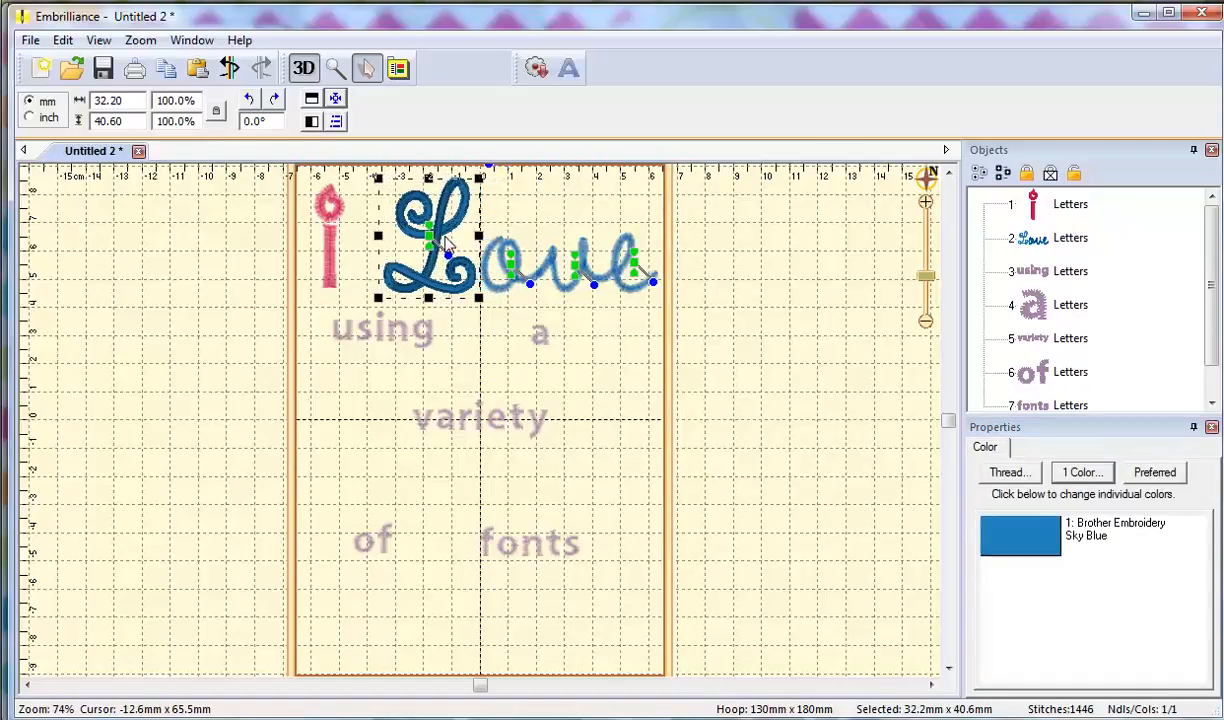
key("Left")
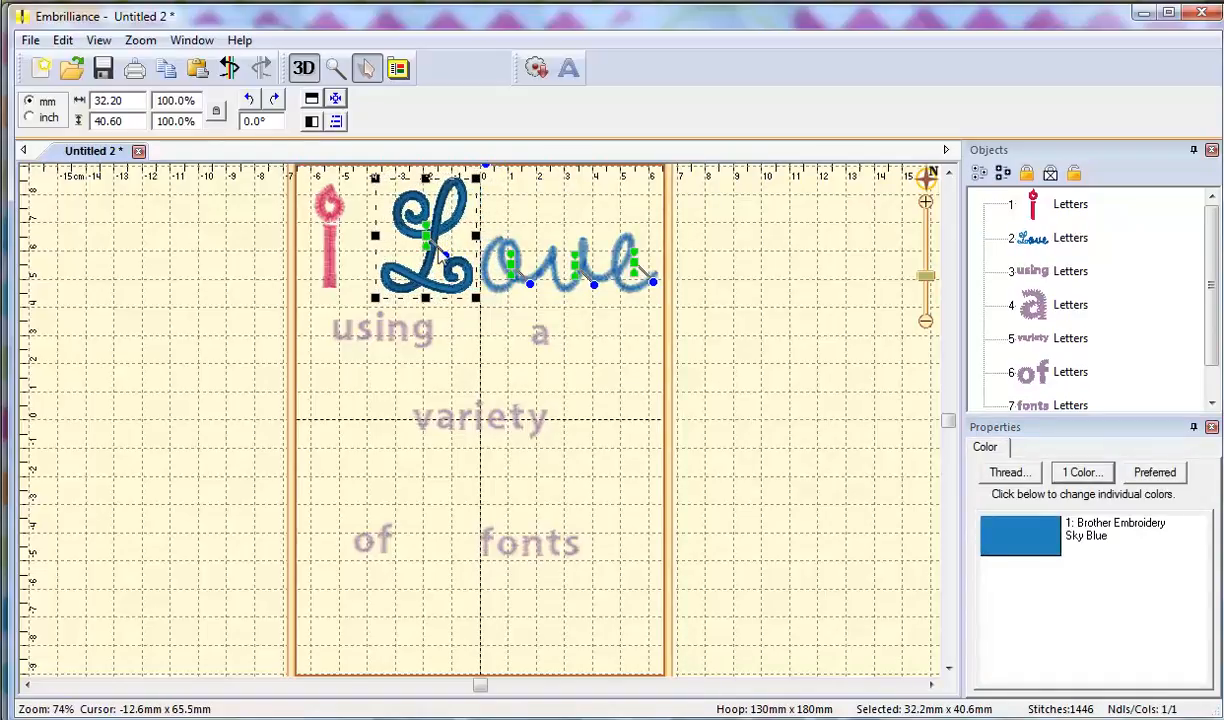
left_click(338, 338)
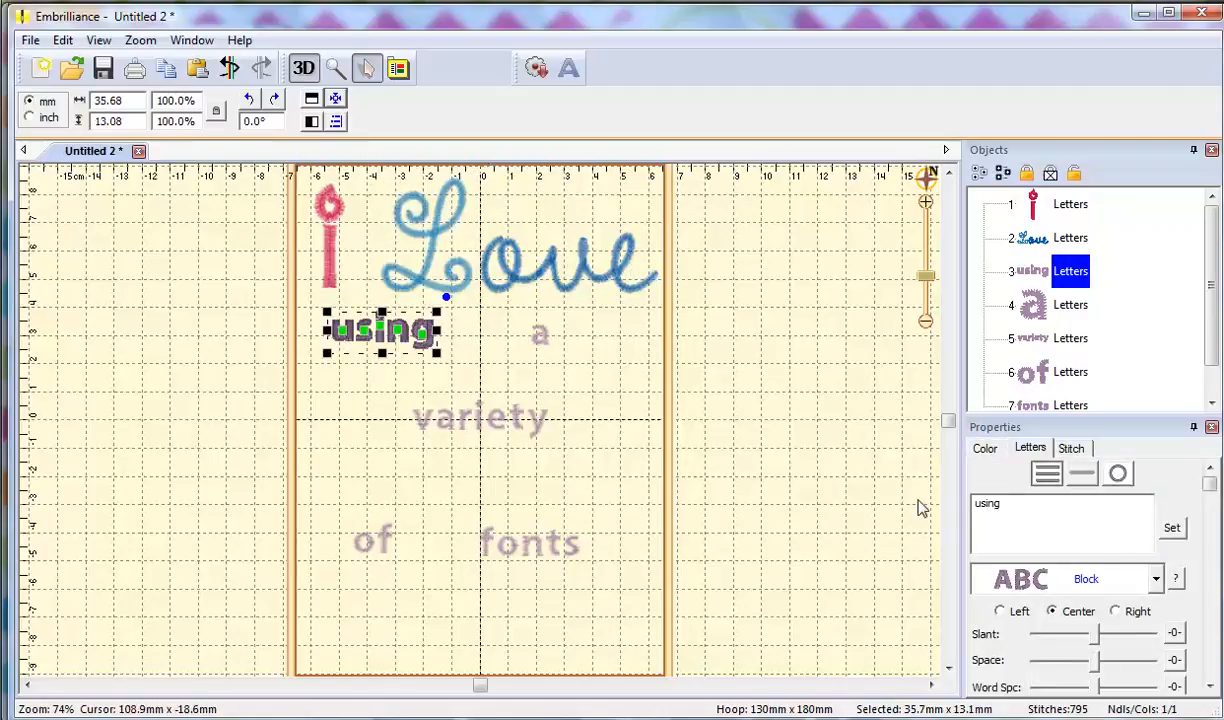
Set 'using' in I2SJellyBean 1_0in and move it just below Love.
left_click(1156, 579)
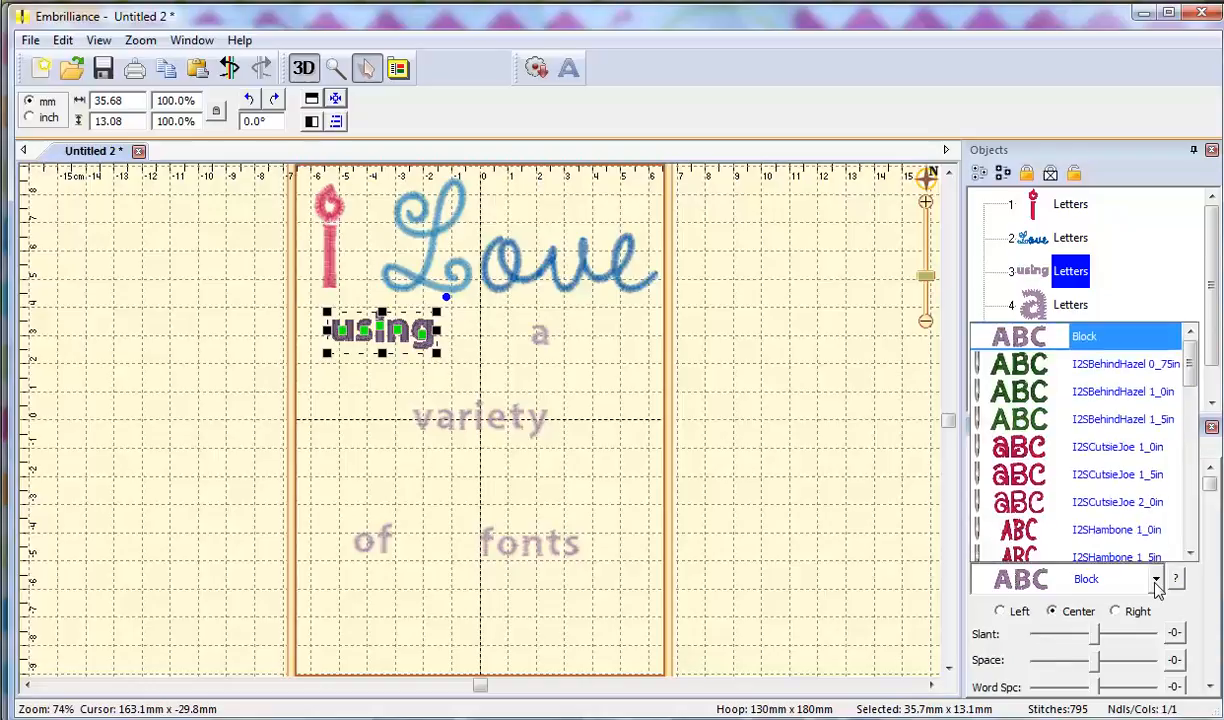
left_click_drag(1190, 340, 1189, 430)
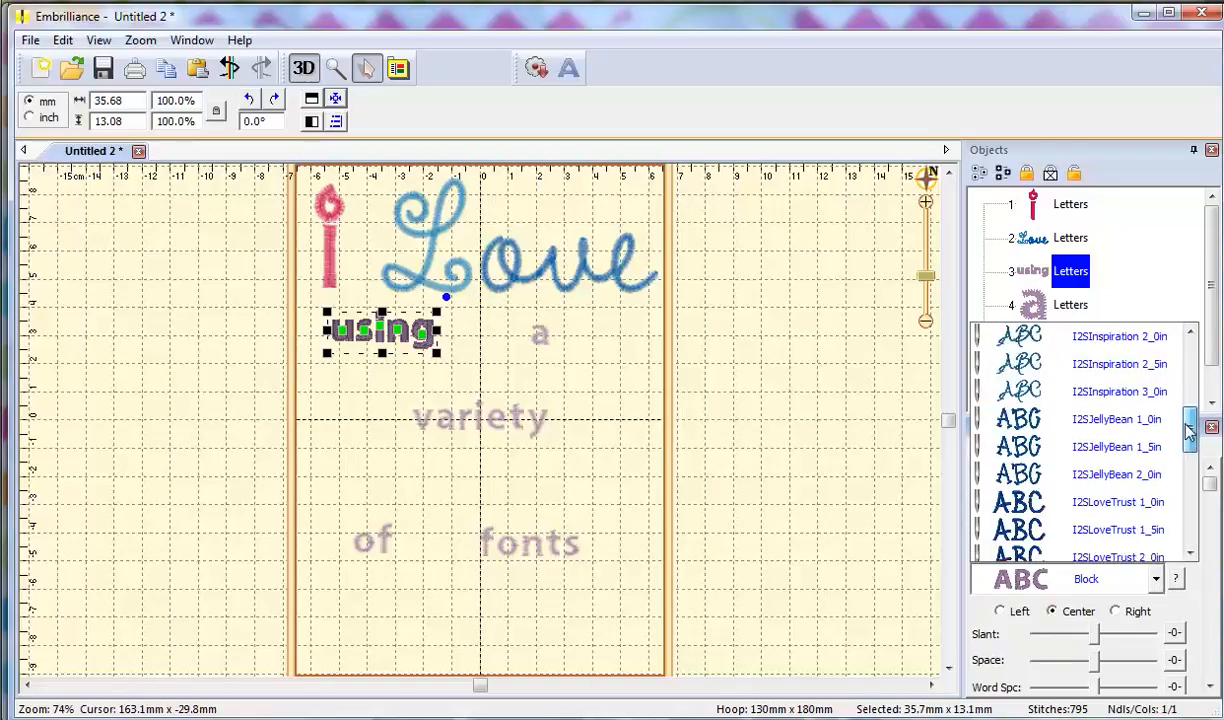
left_click(1116, 421)
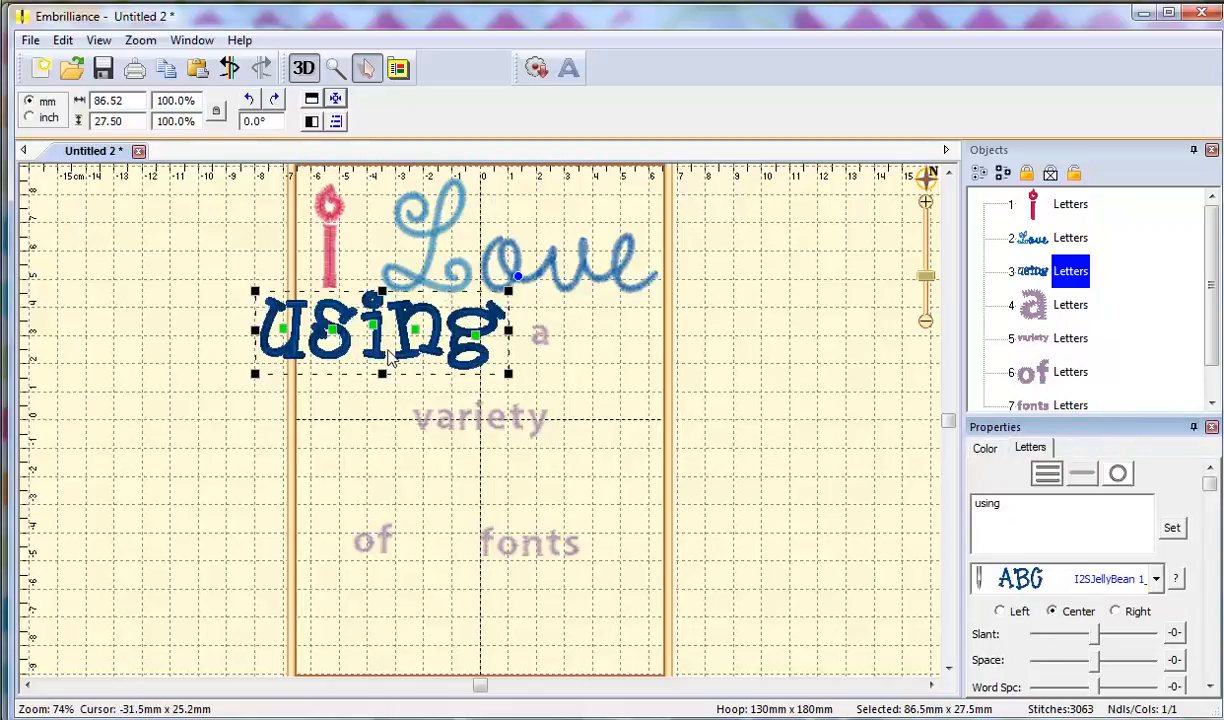
left_click_drag(378, 362, 420, 388)
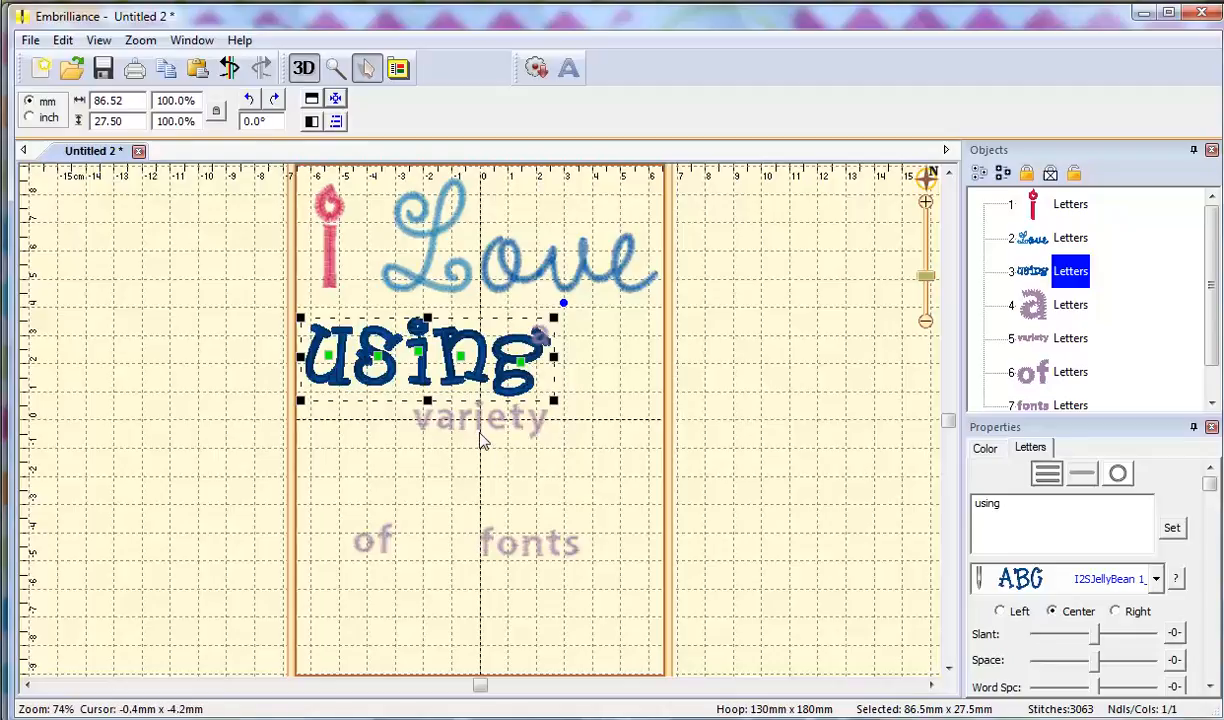
Move the a beside 'using' and set it in I2SBehindHazel 1_0in.
left_click(1040, 314)
left_click_drag(539, 345, 608, 369)
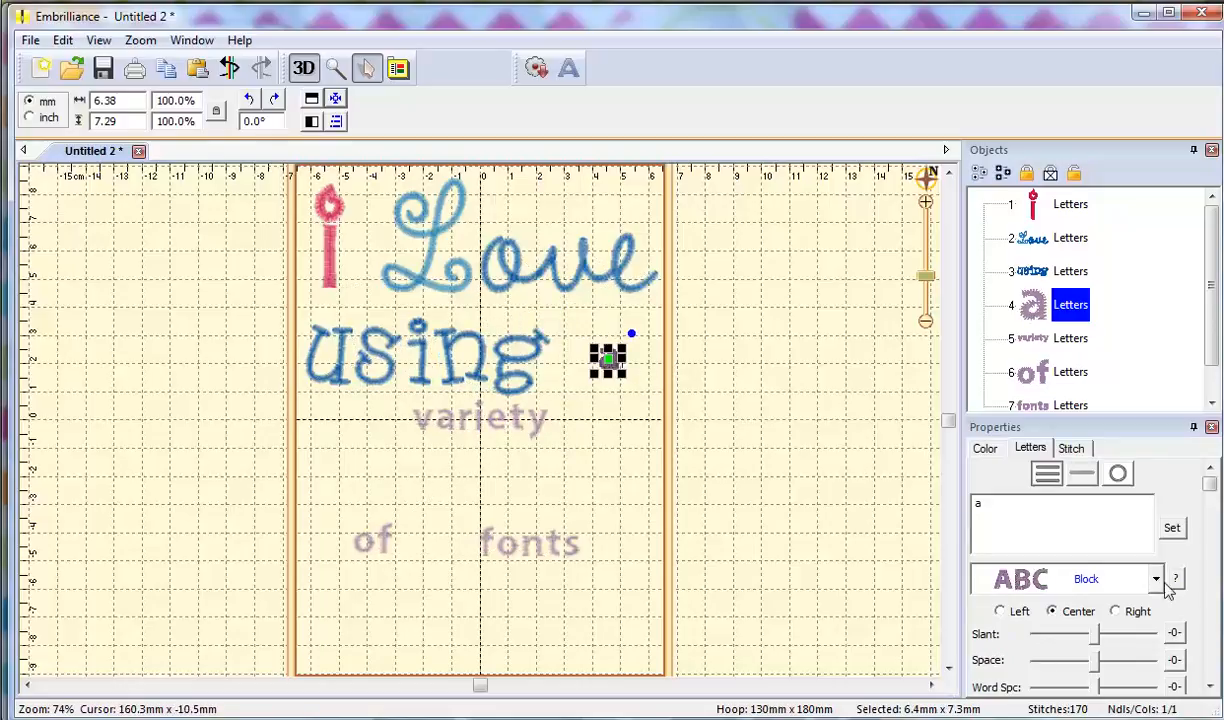
left_click(1108, 578)
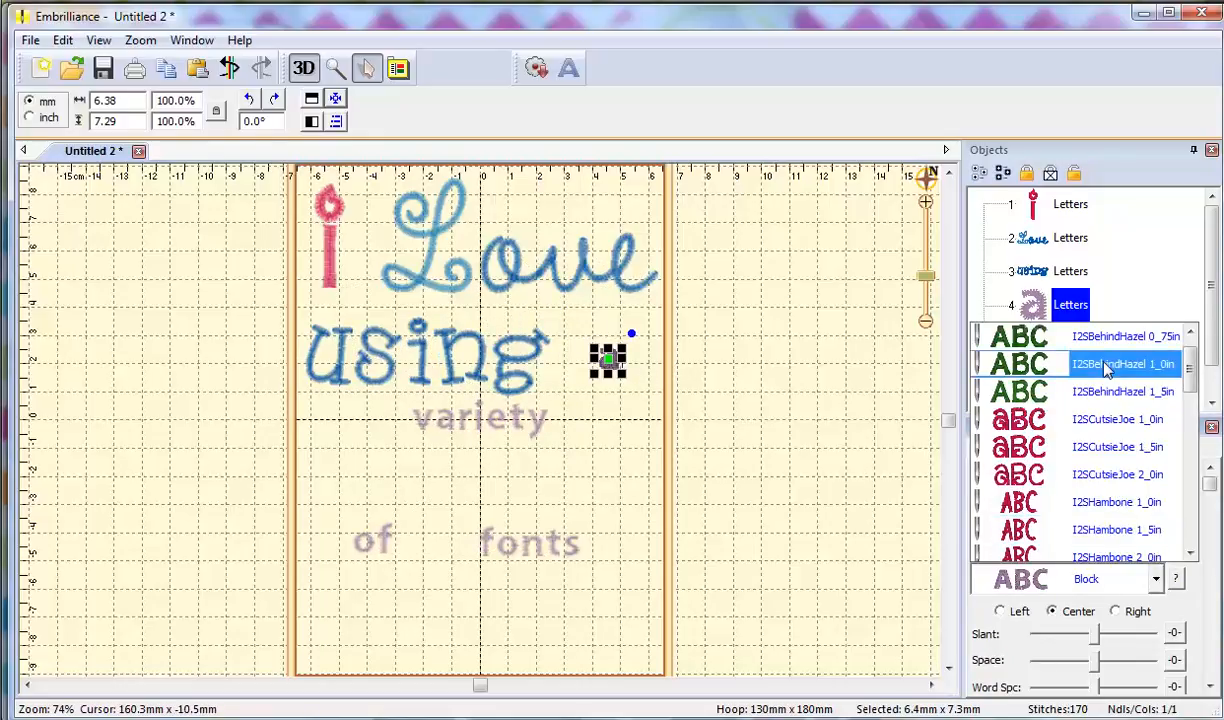
left_click(1107, 365)
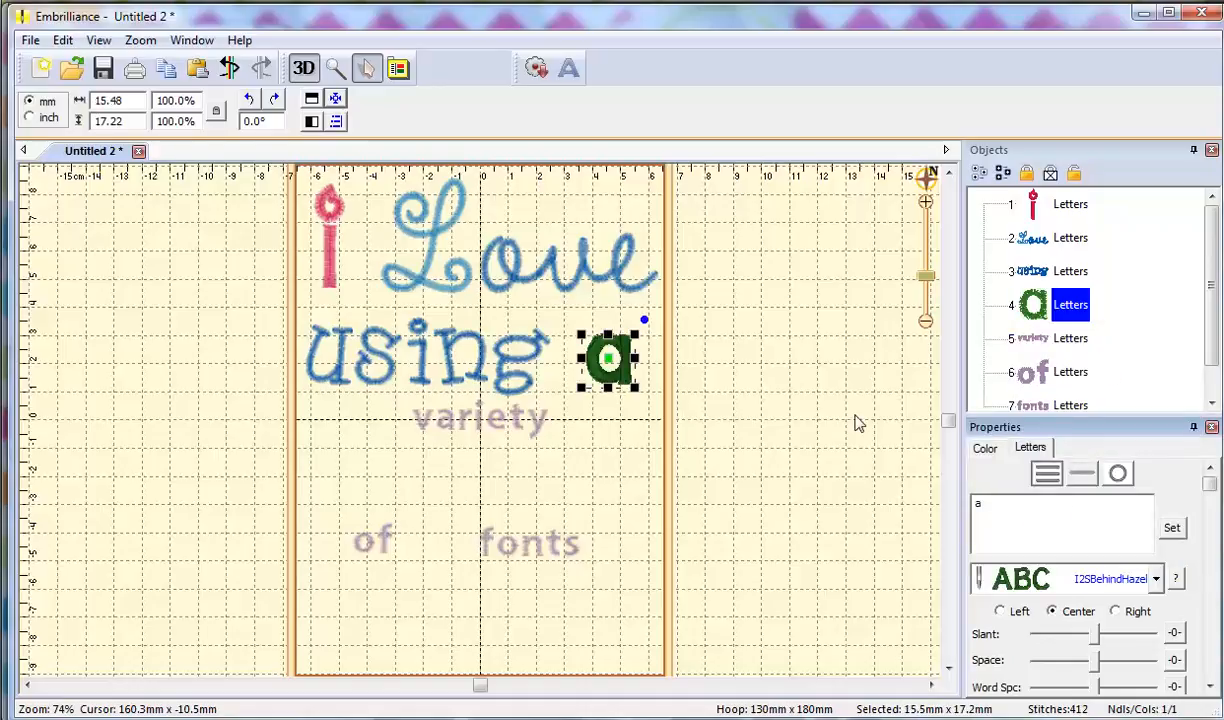
Move 'variety' lower, try an I2SInspiration font, and capitalise it to Variety.
left_click(447, 428)
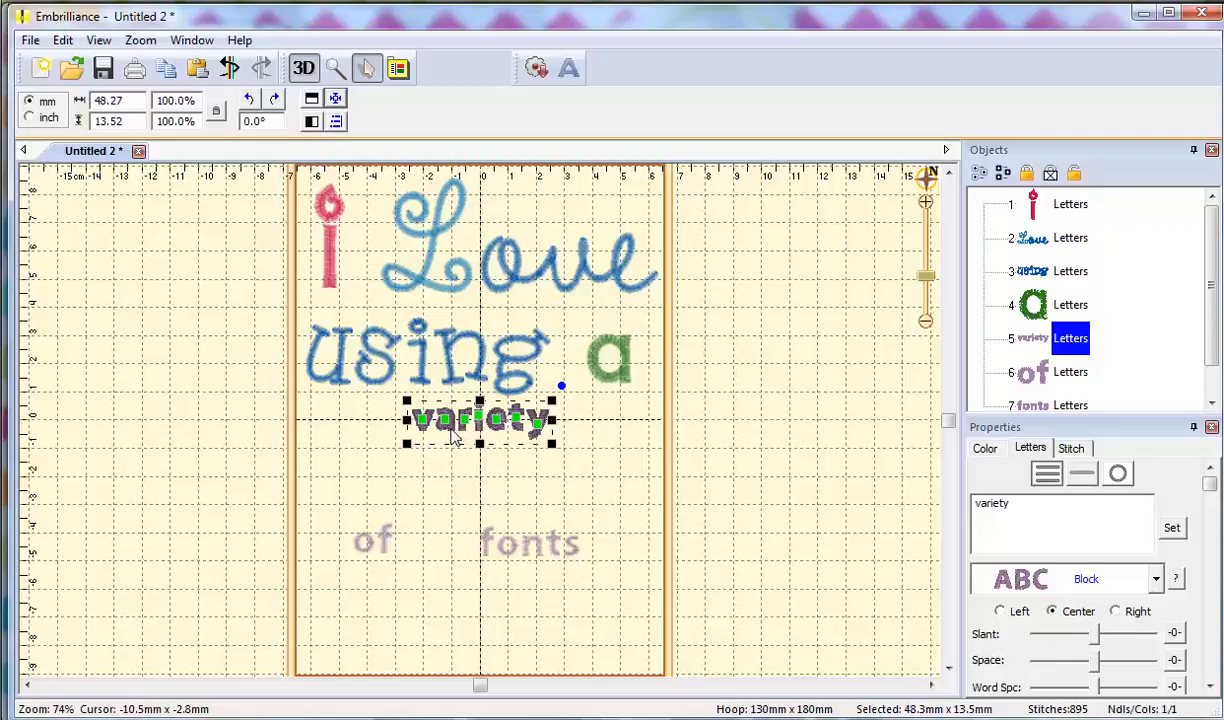
left_click_drag(453, 440, 443, 478)
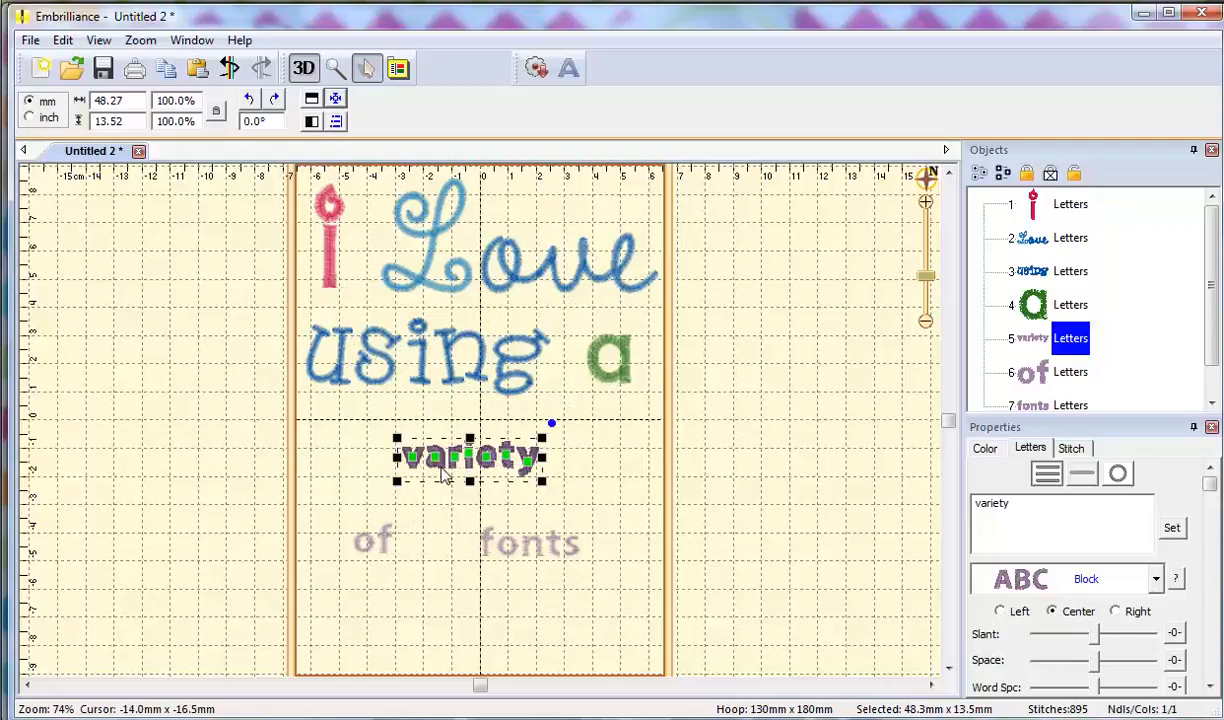
left_click(1156, 580)
scroll(1186, 398, "down", 5)
left_click_drag(1190, 393, 1190, 435)
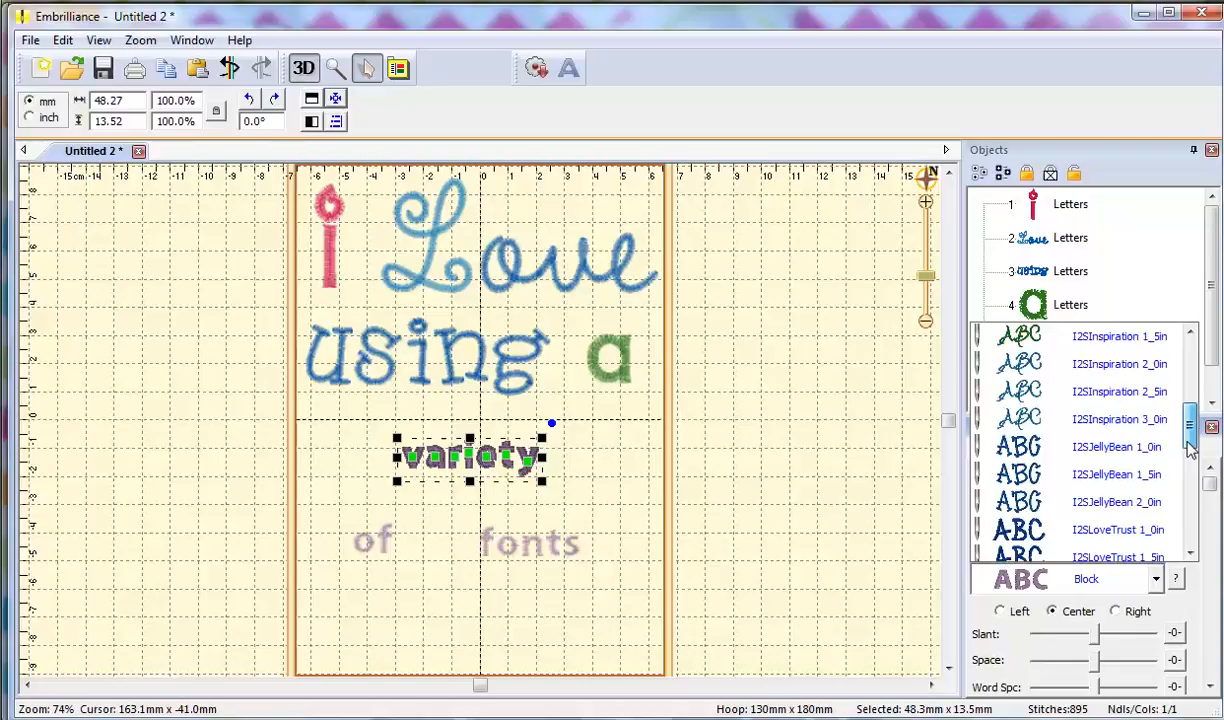
left_click(1122, 345)
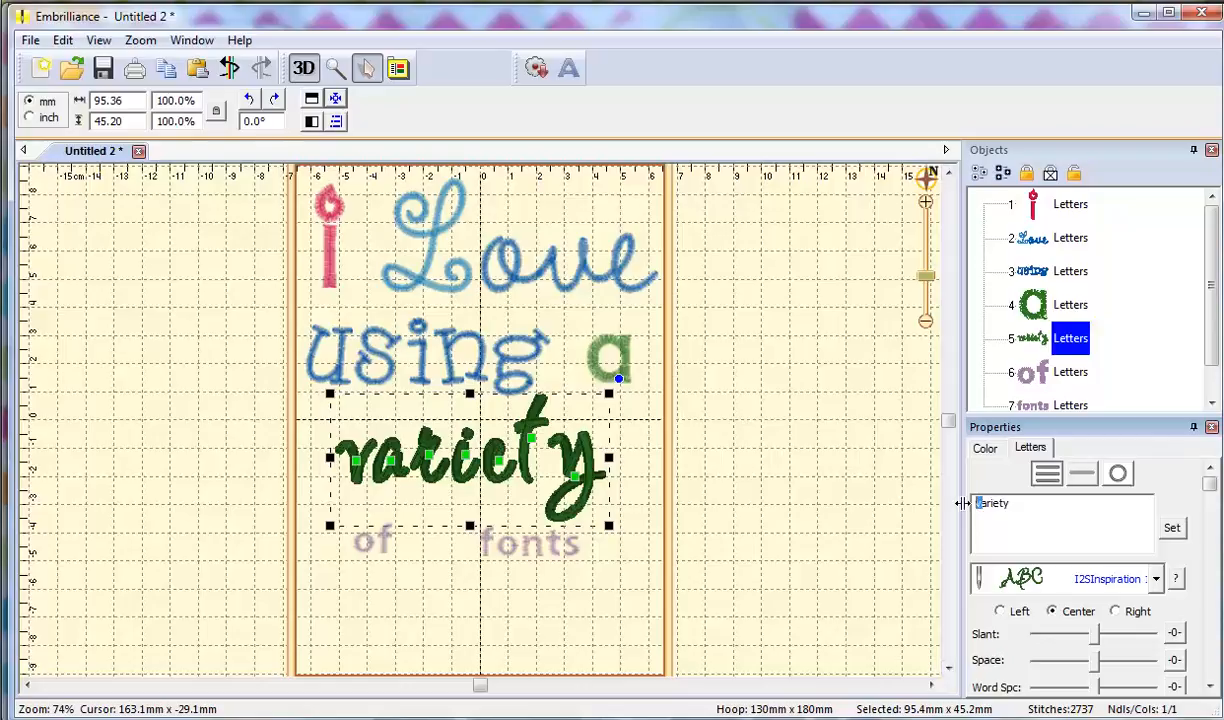
left_click(1172, 529)
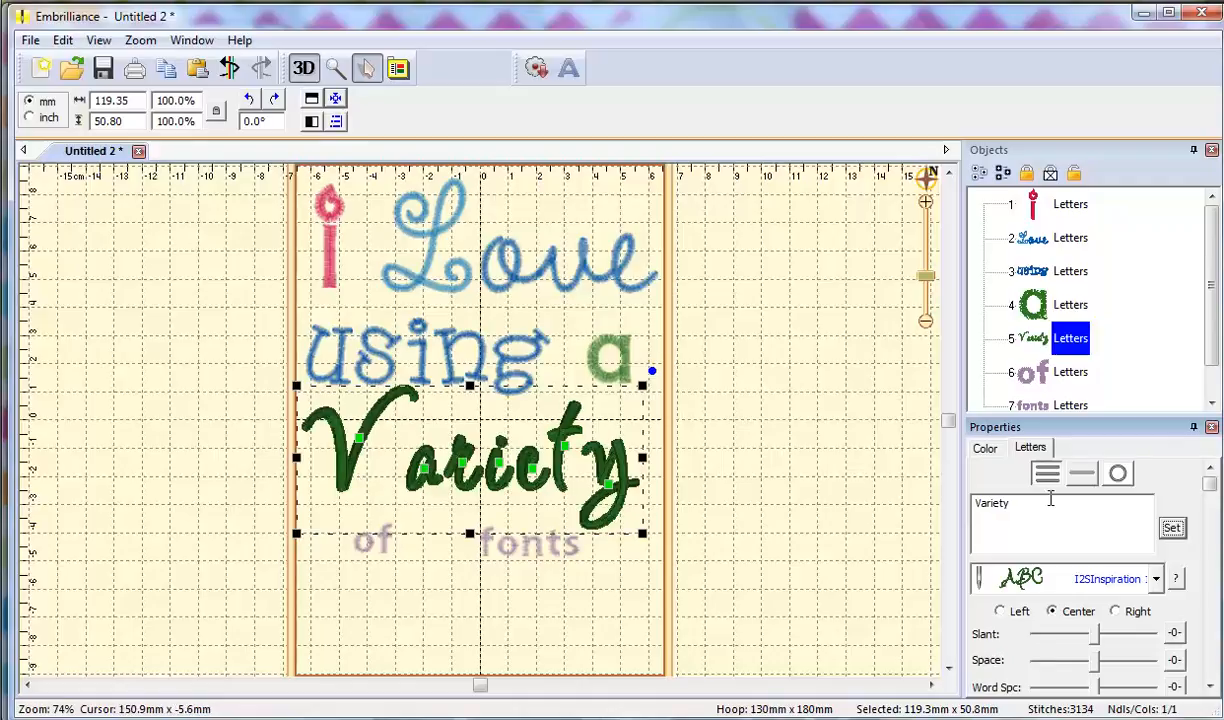
Switch Variety to I2SLoveTrust 1_0in and nudge its V right and y left.
left_click(1155, 580)
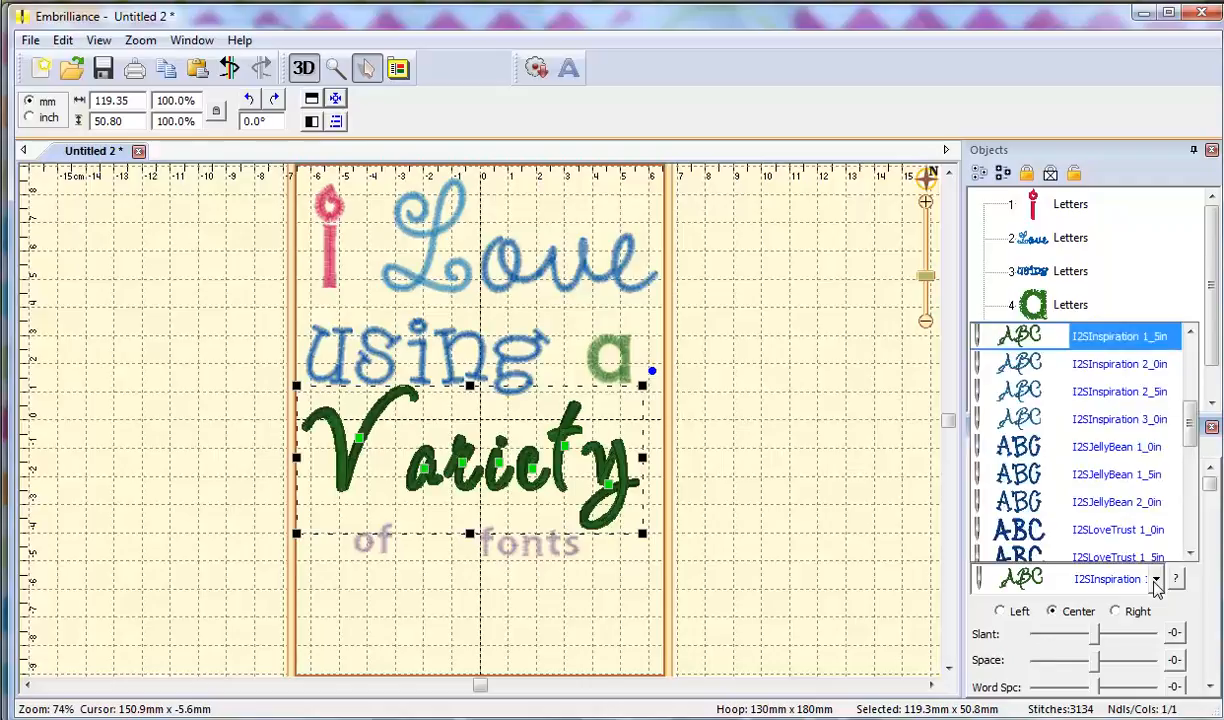
left_click(1072, 502)
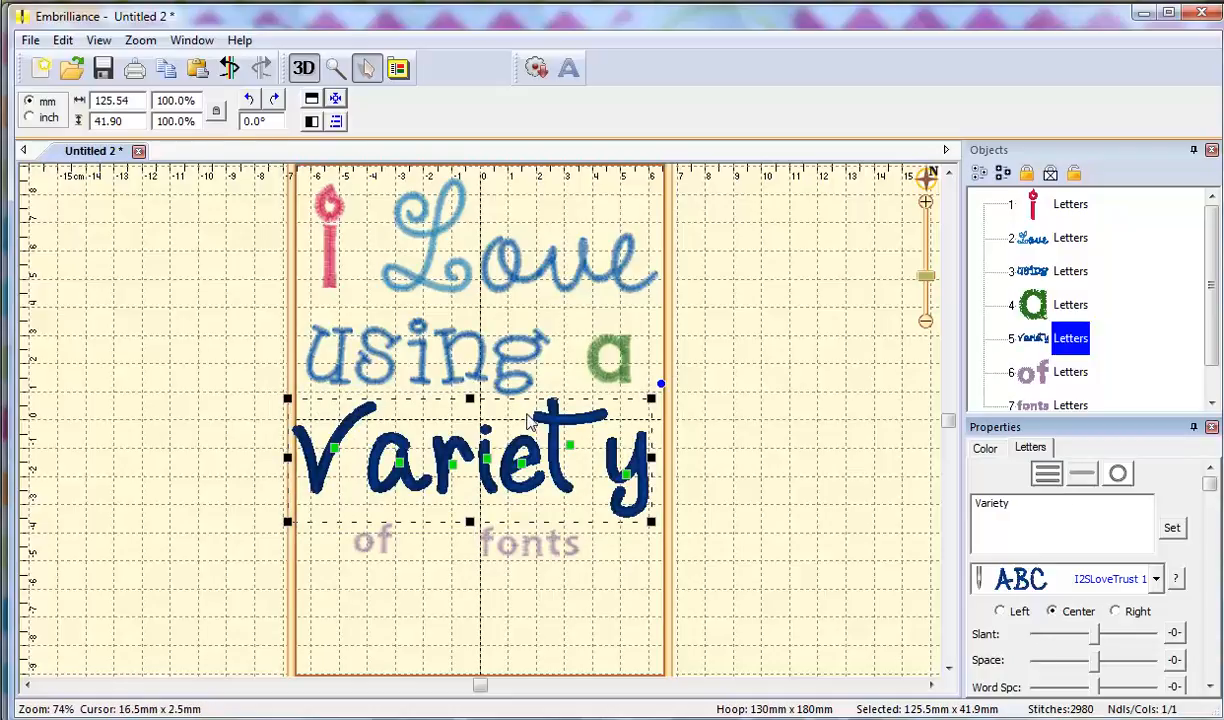
left_click(336, 446)
key("Right")
key("Right")
key("Right")
key("Right")
key("Right")
key("Right")
key("Right")
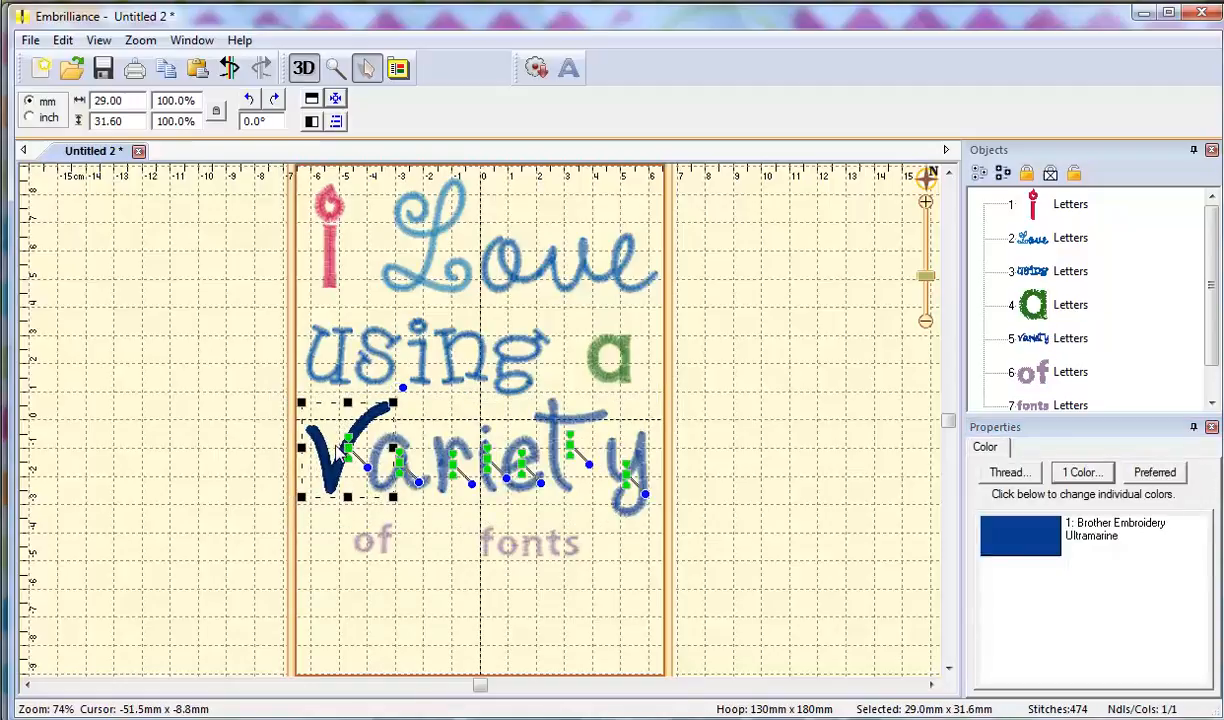
left_click(628, 481)
key("Left")
key("Left")
key("Left")
key("Left")
key("Left")
key("Left")
key("Left")
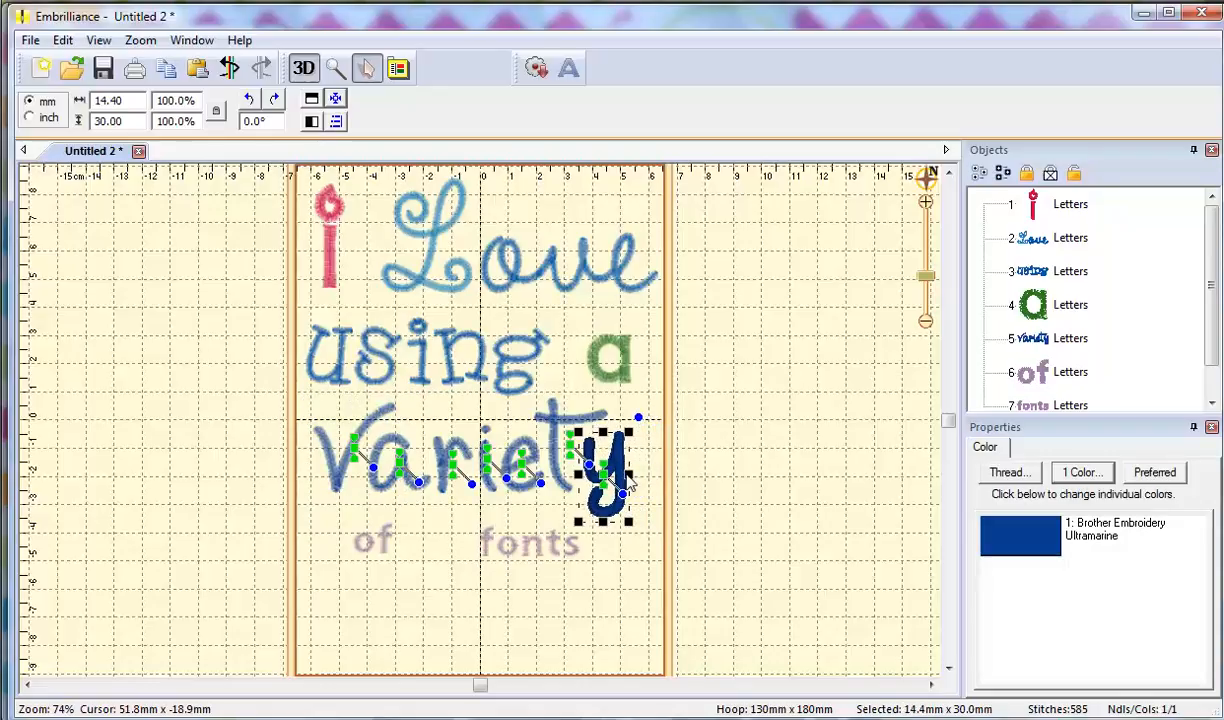
left_click(491, 580)
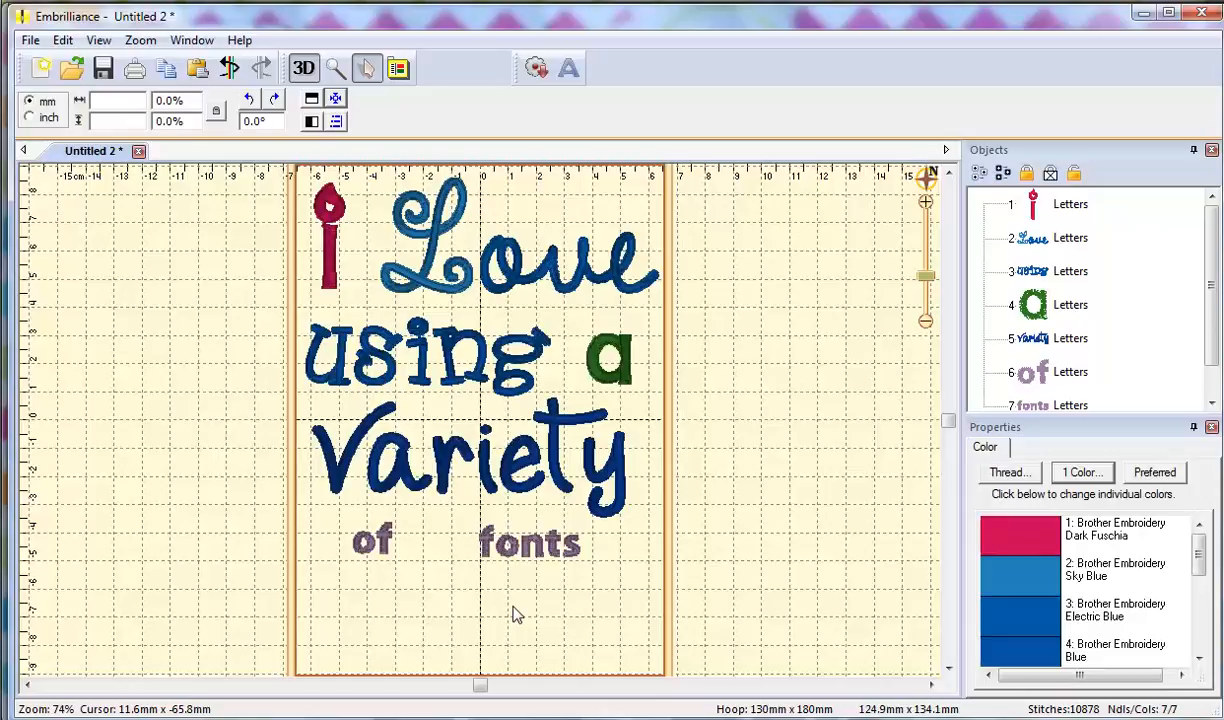
Set the word 'of' in I2SHambone 1_0in.
left_click(388, 553)
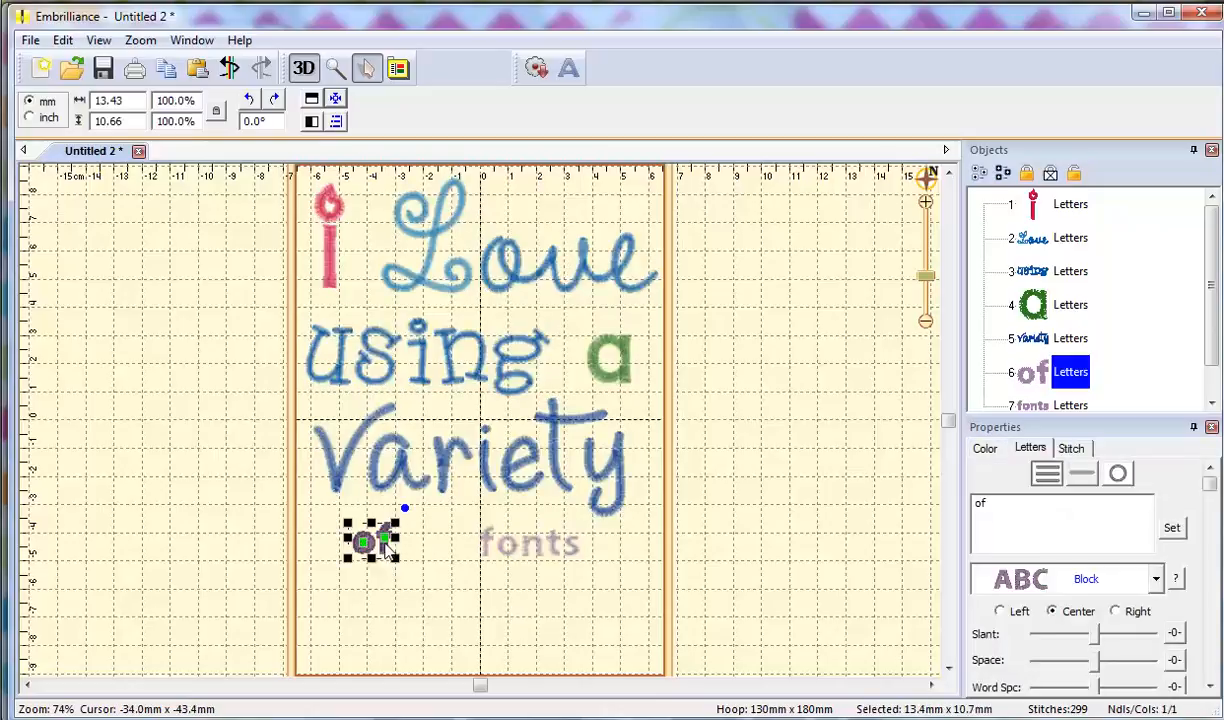
left_click(1155, 582)
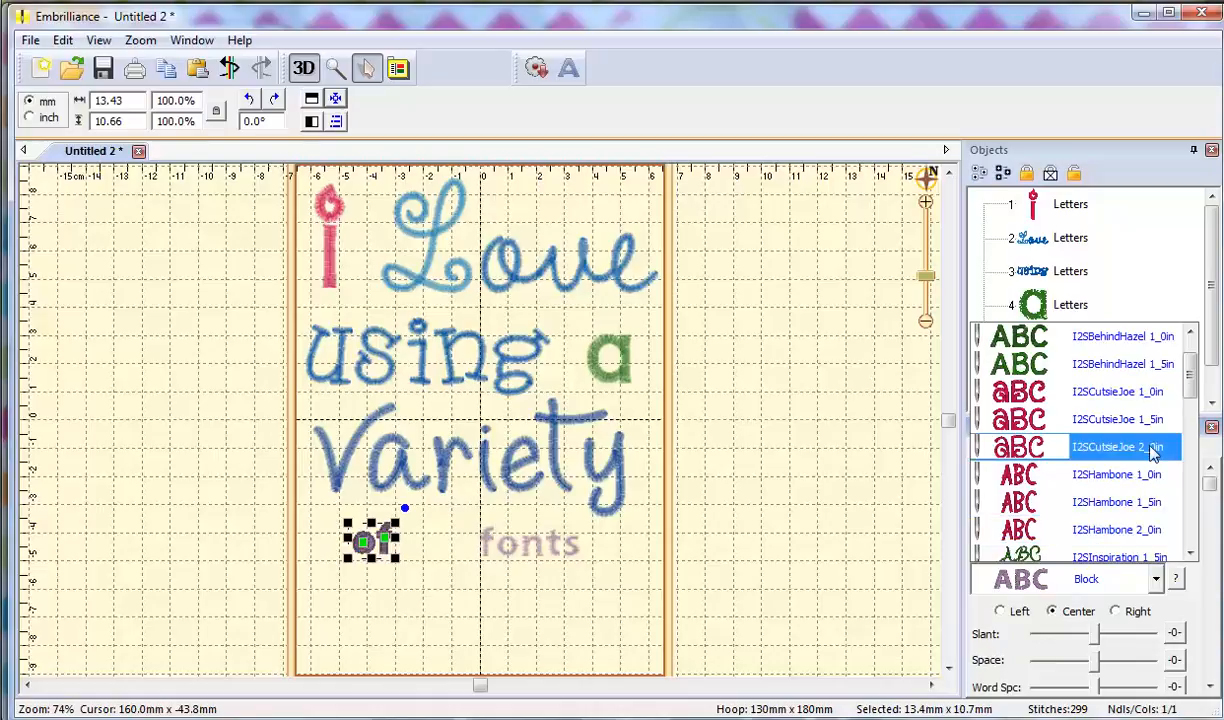
left_click(1140, 476)
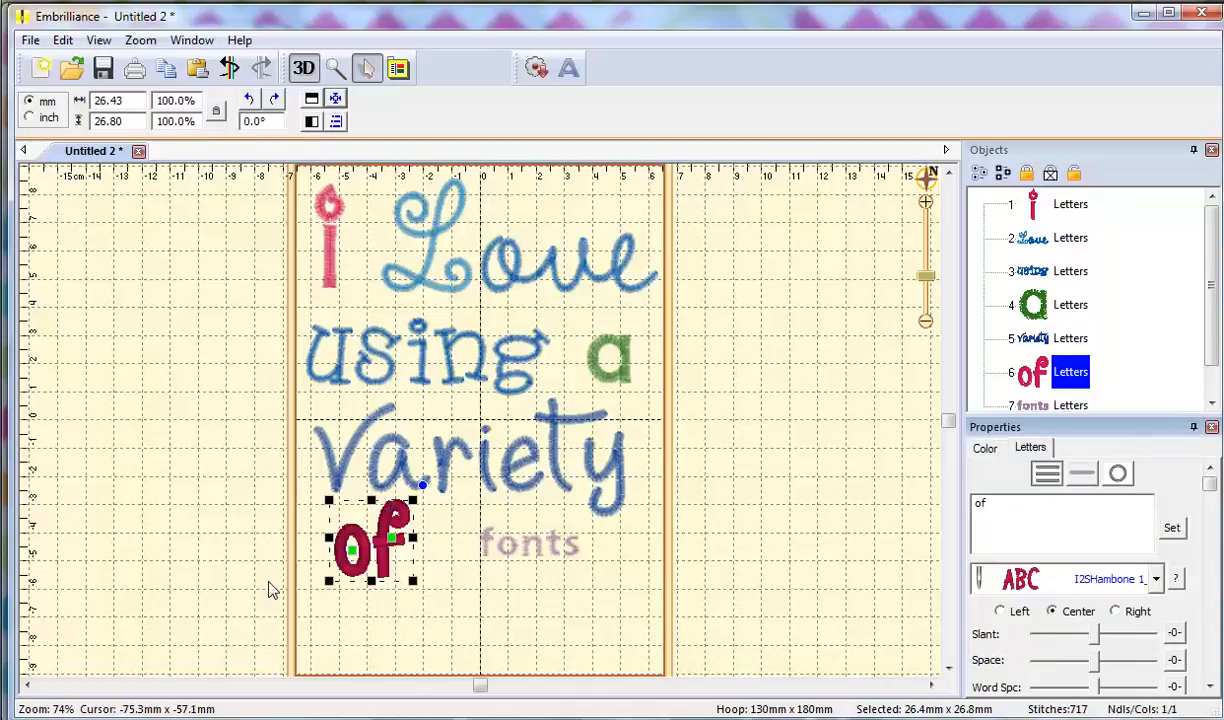
Capitalise the last word so it reads Fonts.
left_click(487, 545)
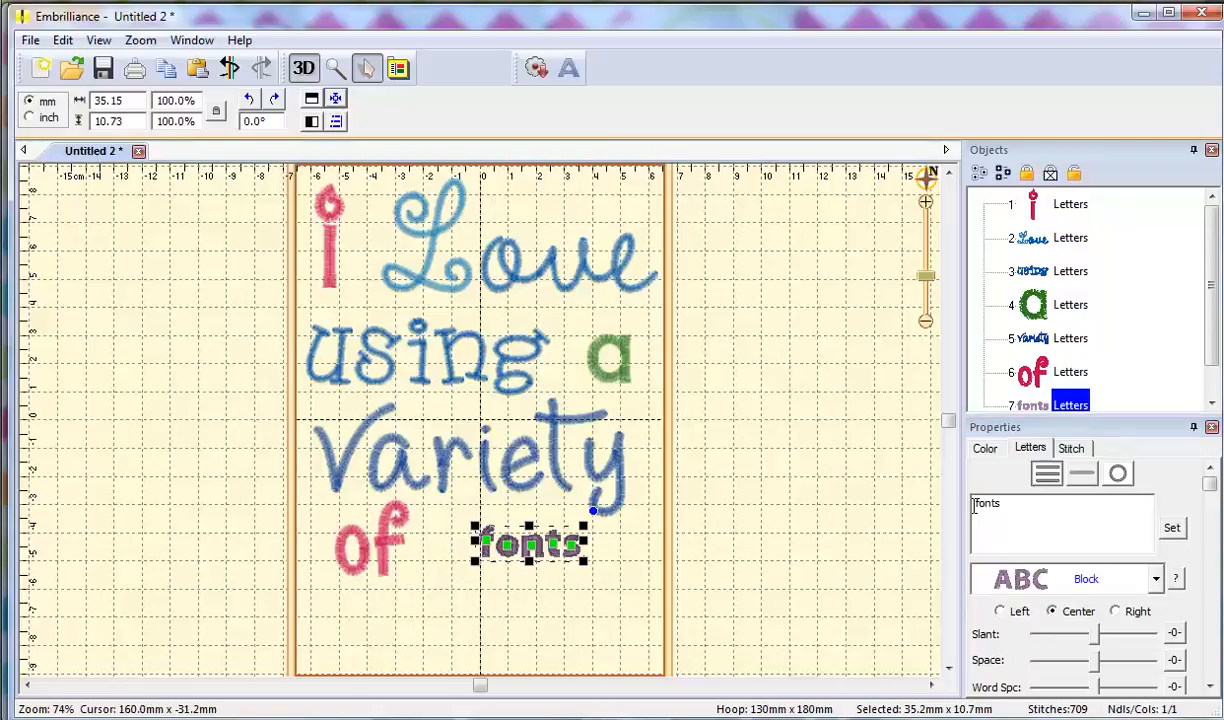
left_click_drag(979, 505, 967, 506)
type("F")
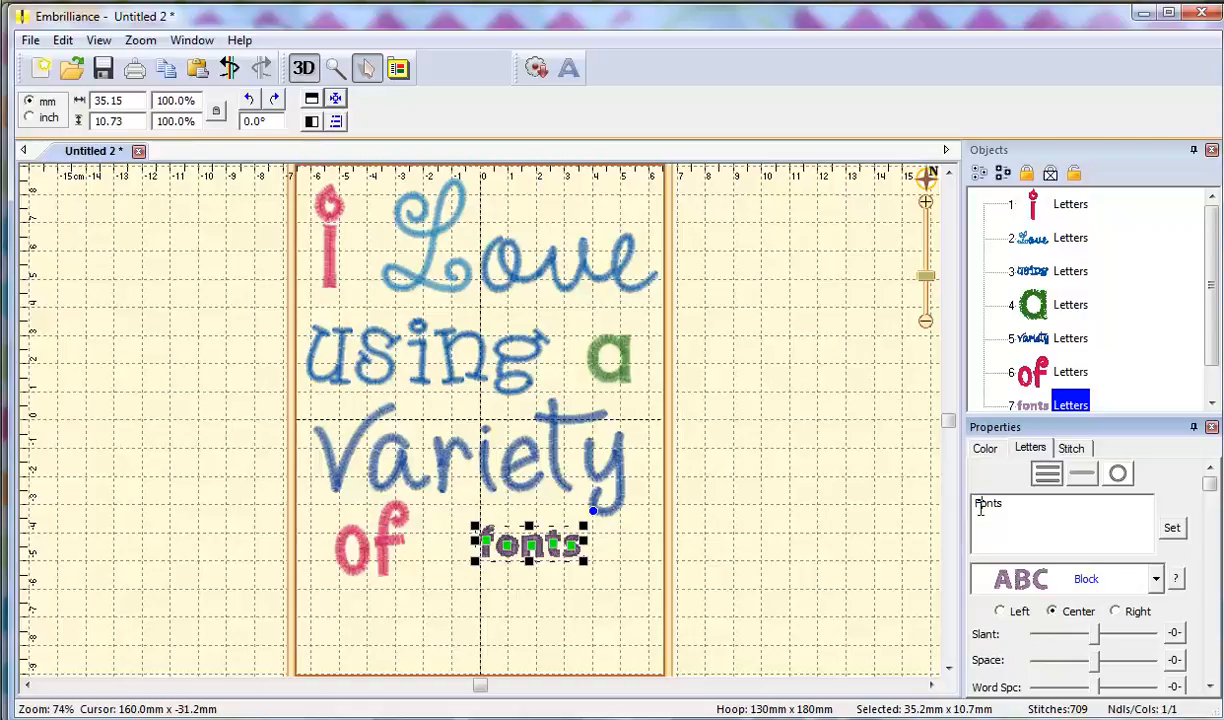
left_click(1172, 530)
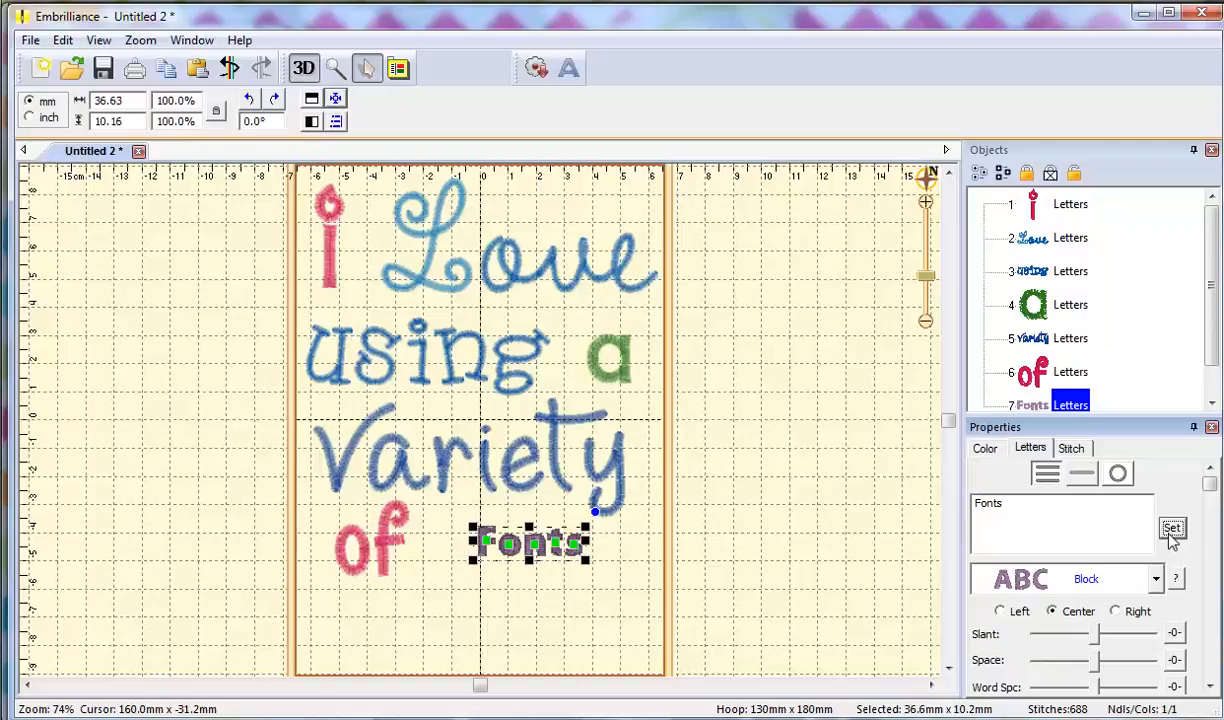
Set Fonts in I2SPigtails 1_0in, then switch to the larger I2SPigtails 1_5in.
left_click(1156, 579)
scroll(1167, 499, "down", 5)
scroll(1187, 430, "down", 5)
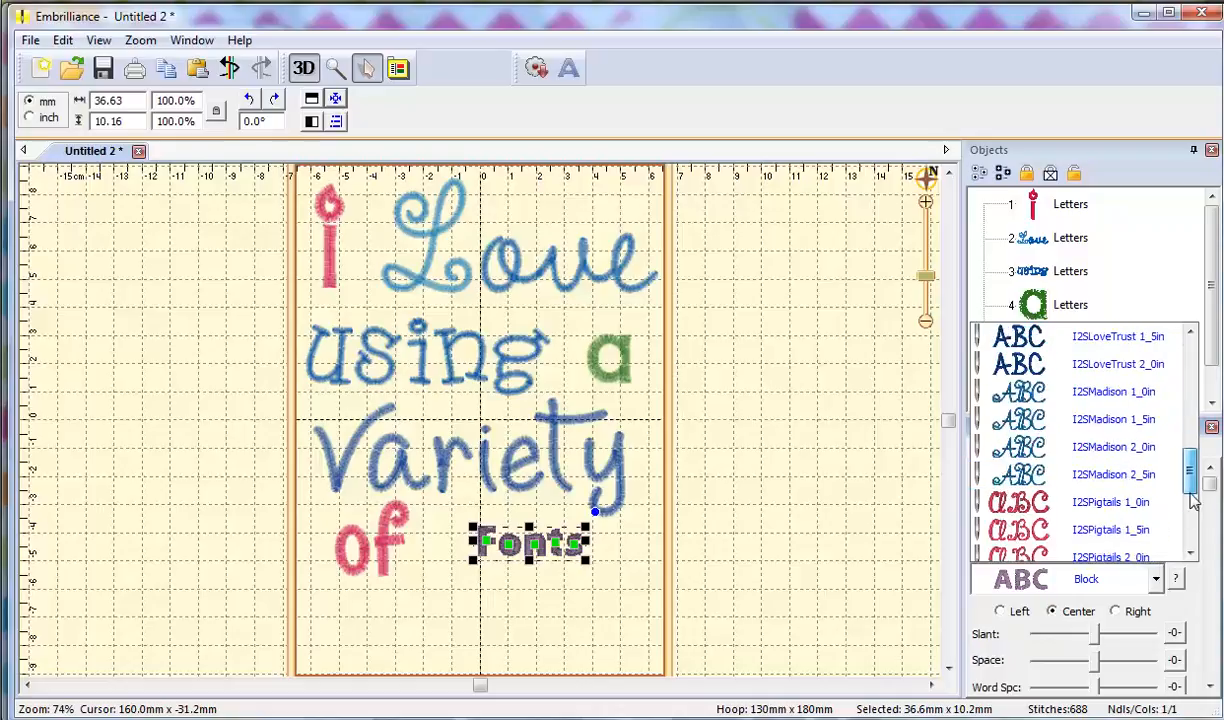
left_click(1134, 398)
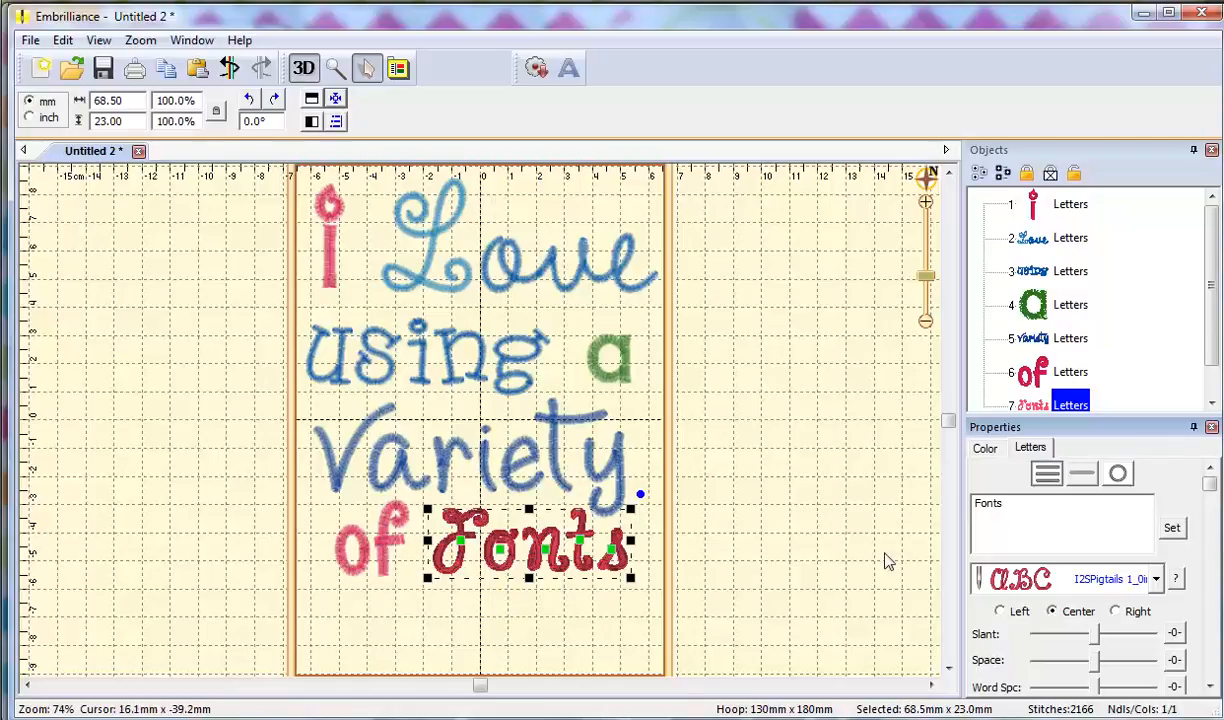
left_click(1156, 580)
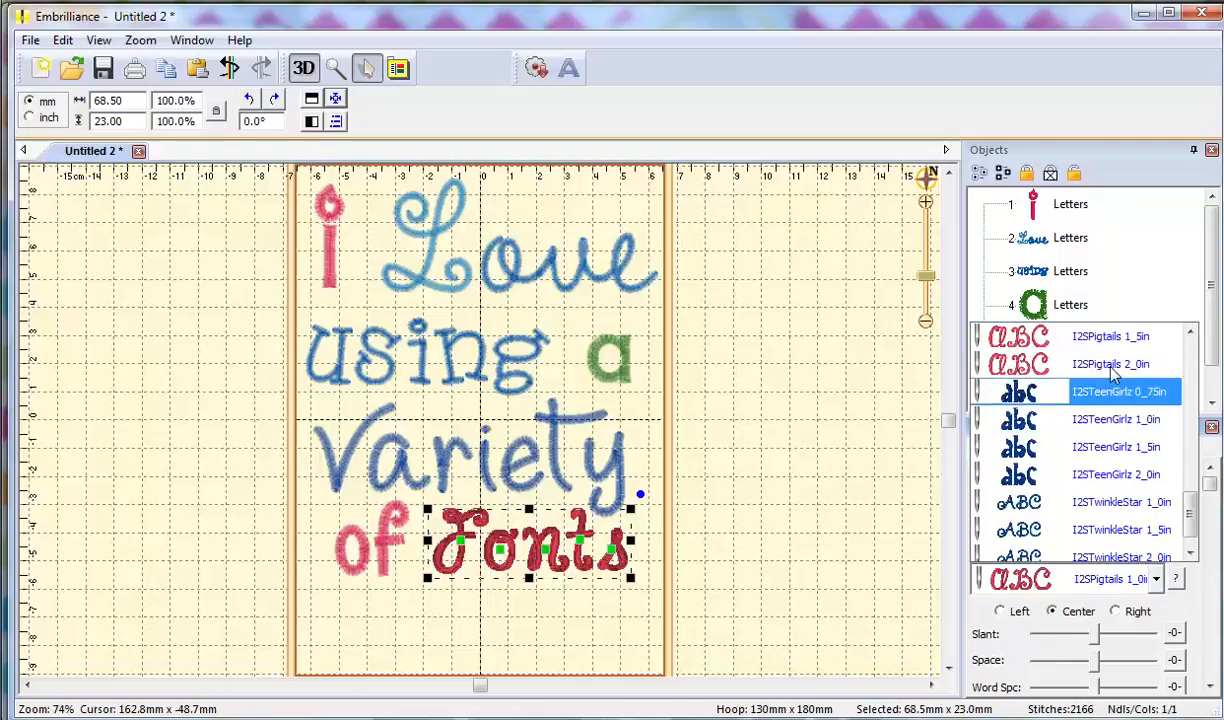
left_click(1117, 352)
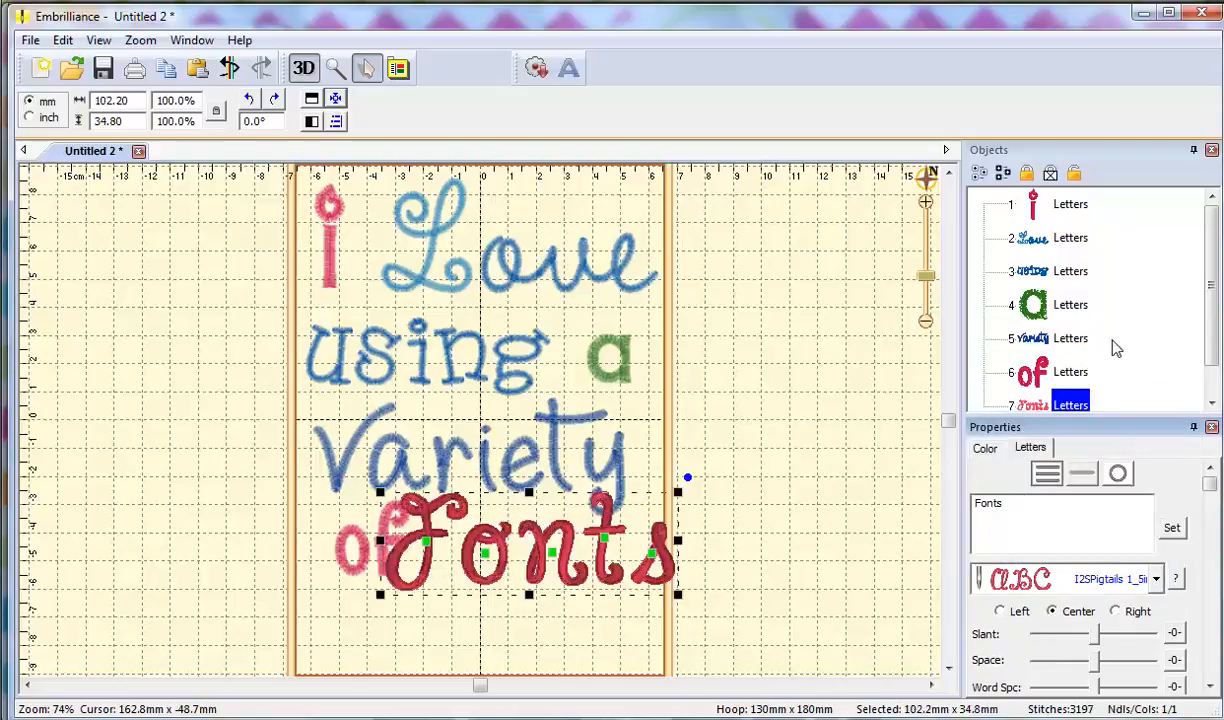
Tighten Fonts' letter spacing, undo a trial move of the F, and shift Fonts down-left.
left_click_drag(1097, 668, 1089, 668)
left_click(431, 542)
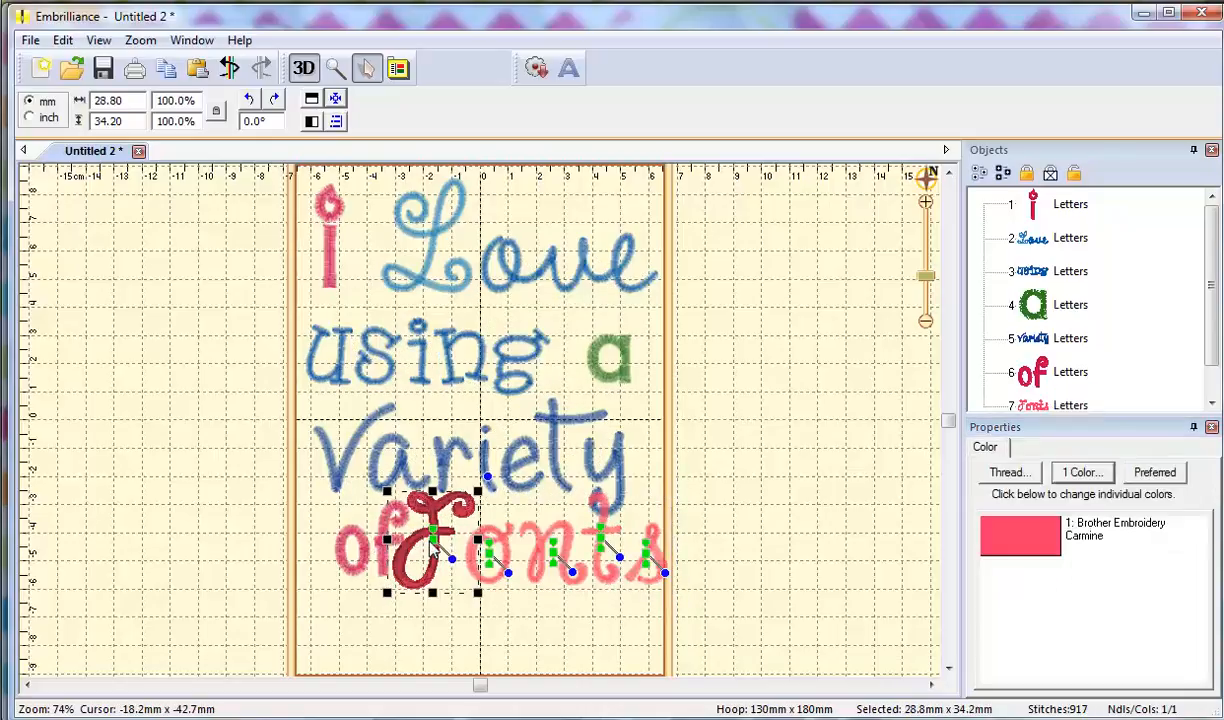
left_click_drag(431, 540, 438, 547)
left_click_drag(413, 590, 413, 617)
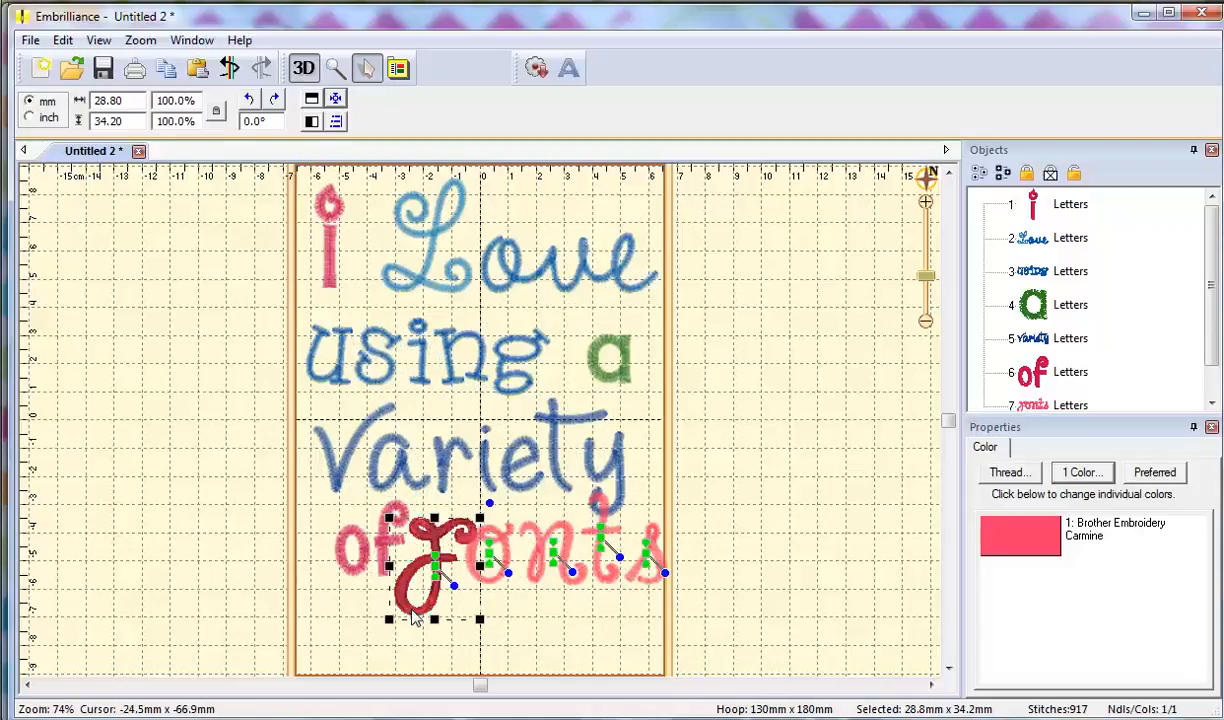
left_click(229, 67)
left_click(495, 605)
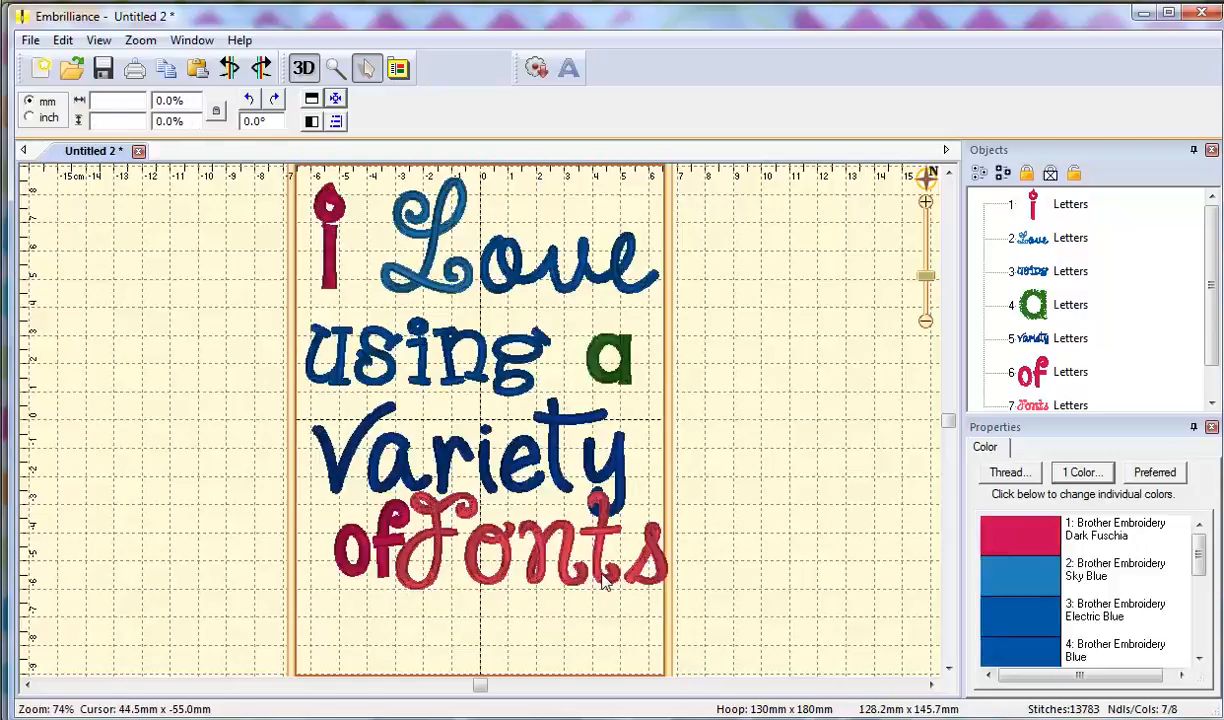
left_click_drag(605, 585, 590, 607)
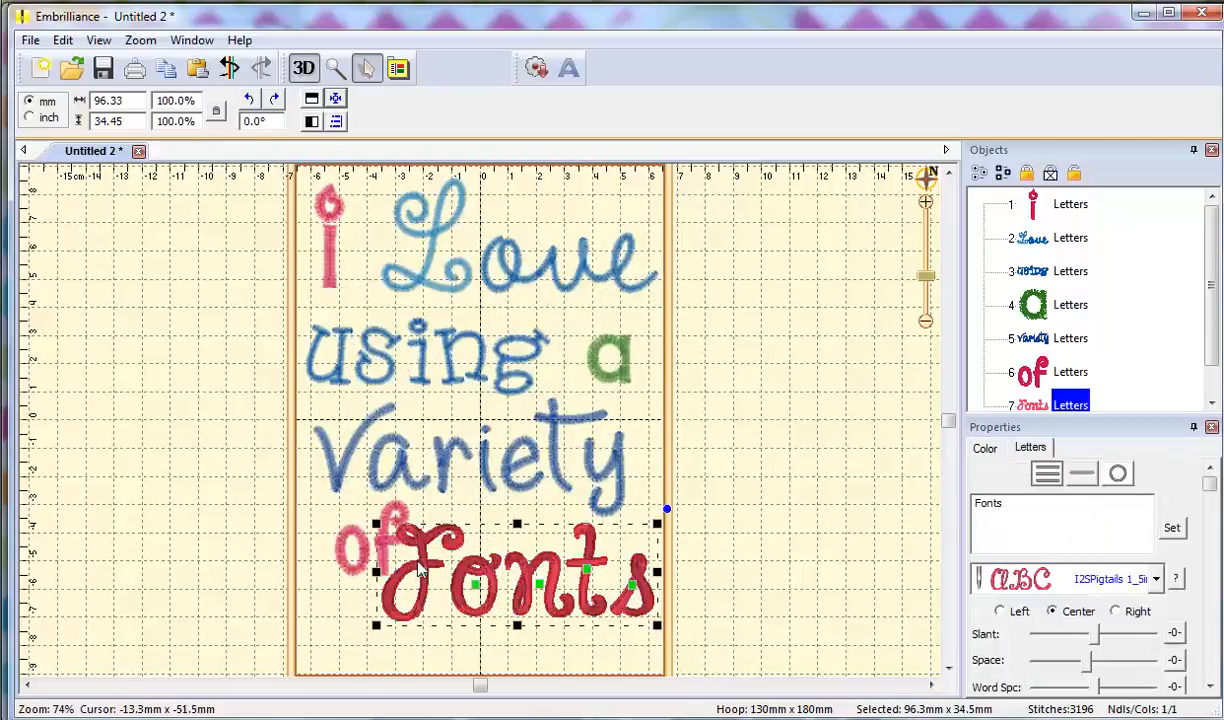
Move 'of' left and nudge Variety and 'using' slightly right.
left_click(1035, 384)
mouse_move(354, 575)
left_mouse_down()
mouse_move(328, 572)
mouse_move(335, 585)
left_mouse_up()
left_click(590, 445)
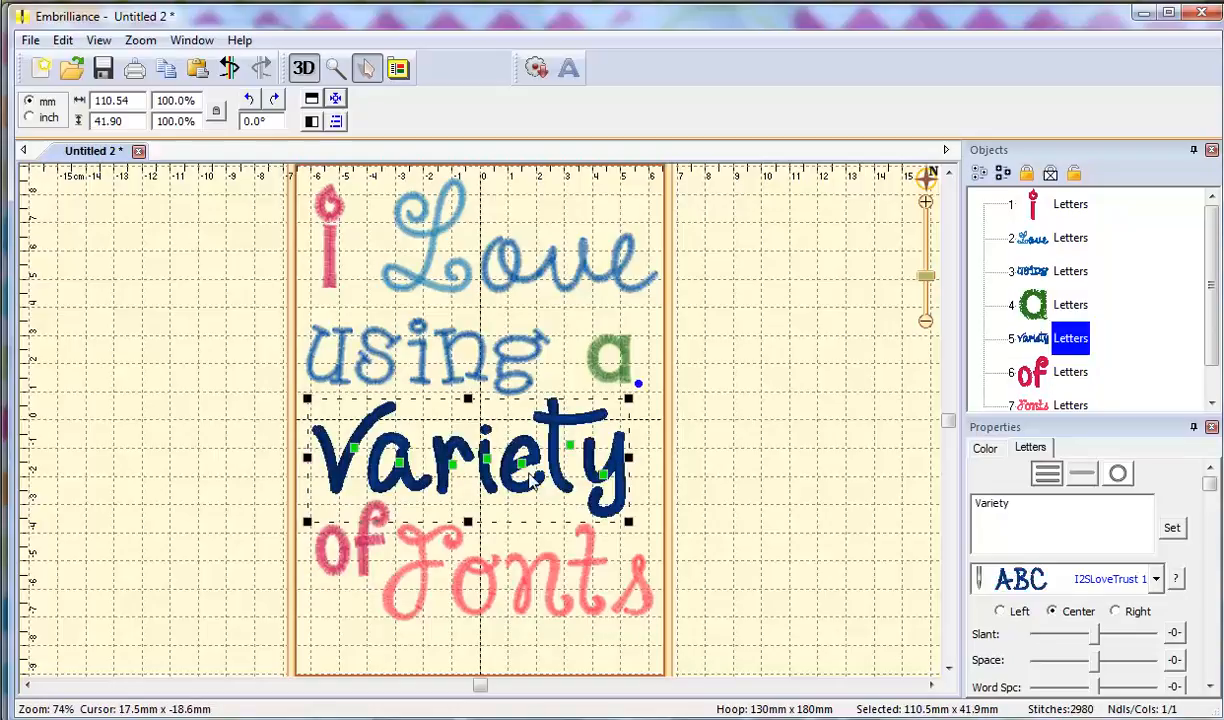
left_click_drag(555, 466, 559, 463)
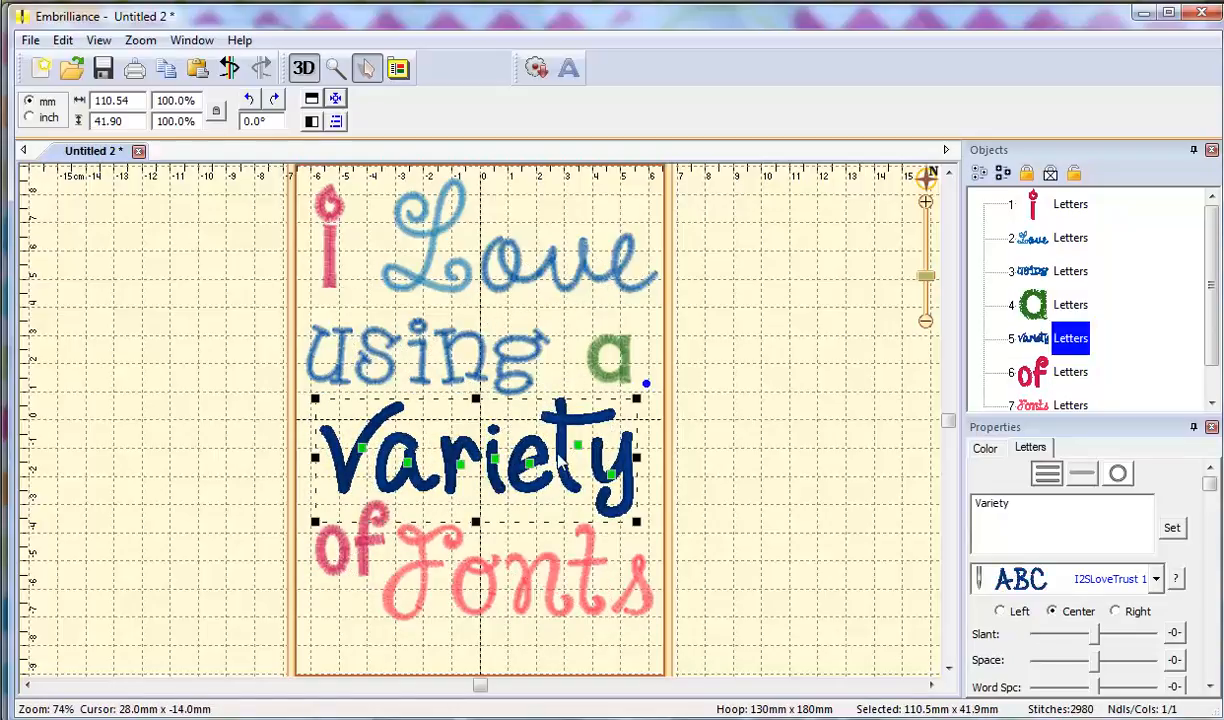
left_click(535, 355)
left_click_drag(540, 358, 555, 358)
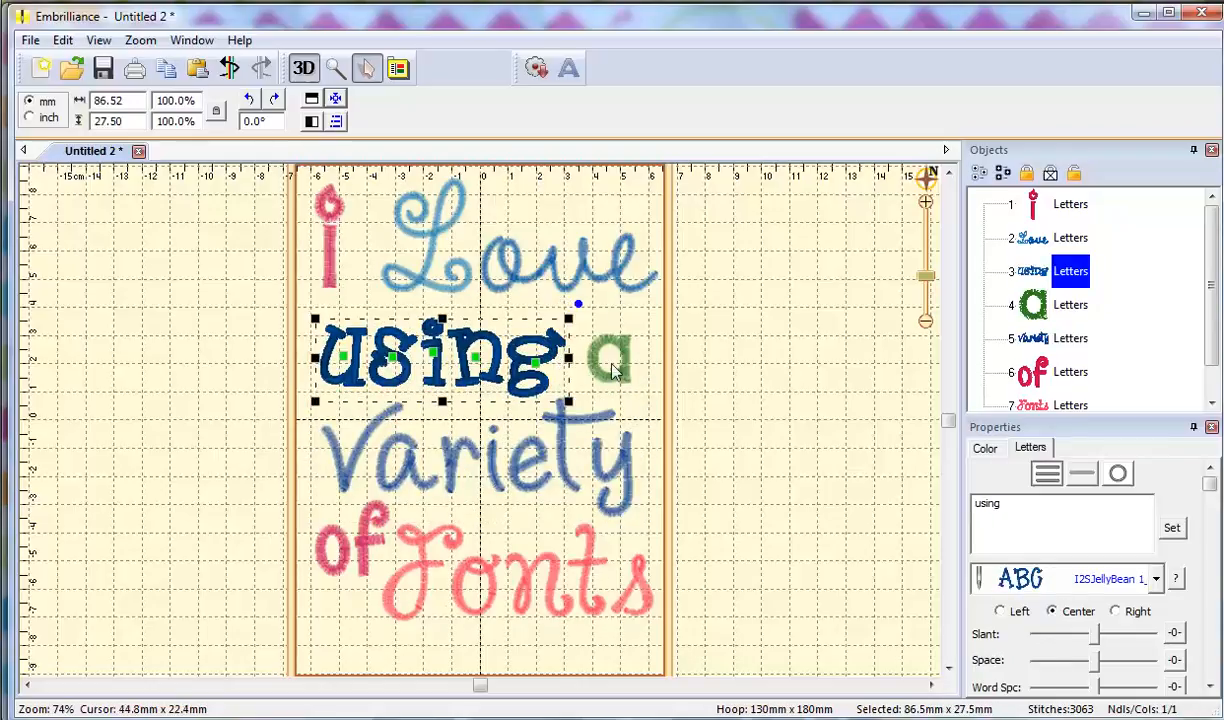
Set the a in I2STeenGirlz 1_0in, fine-tune its position, and shift Love slightly left.
left_click(624, 376)
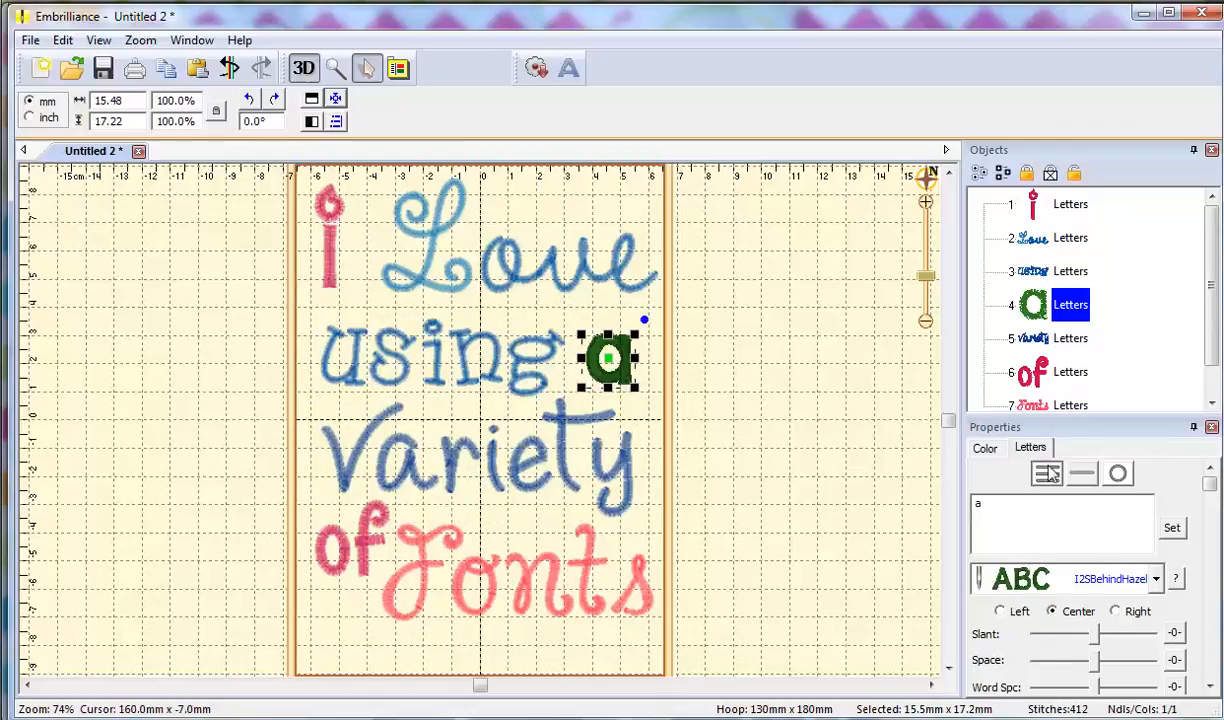
left_click(1157, 579)
left_click_drag(1192, 405, 1195, 503)
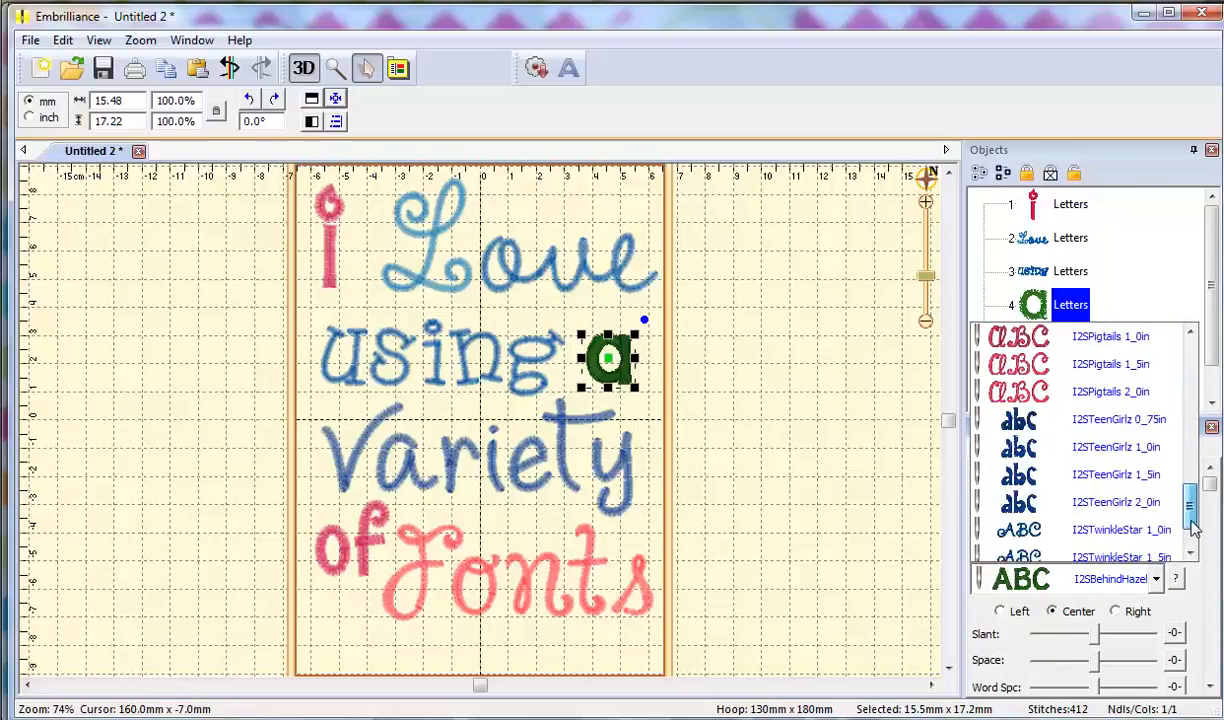
left_click(1131, 458)
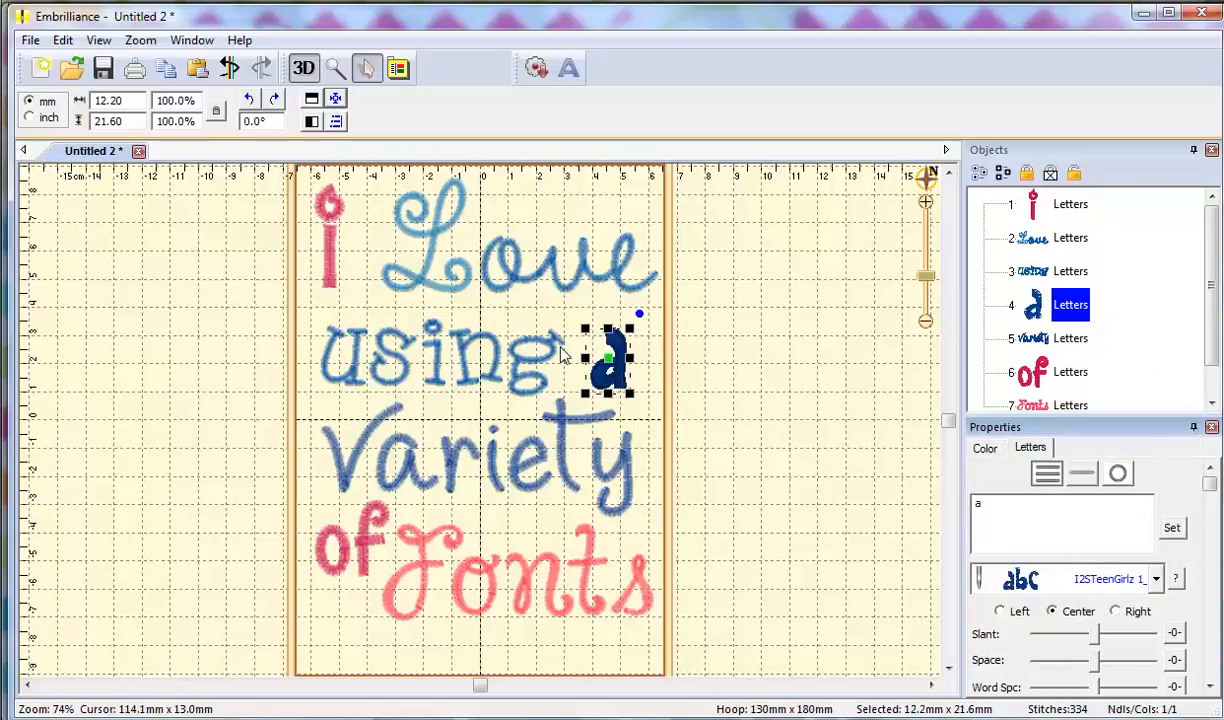
left_click_drag(599, 382, 603, 377)
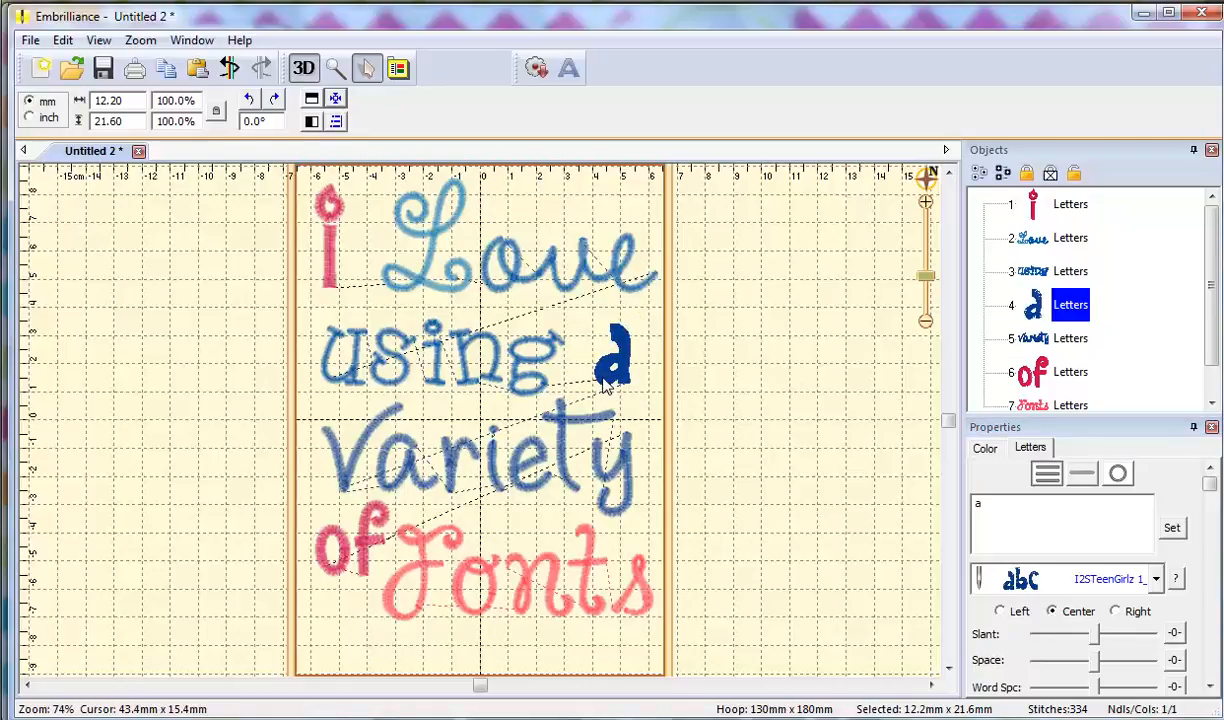
left_click_drag(602, 384, 599, 382)
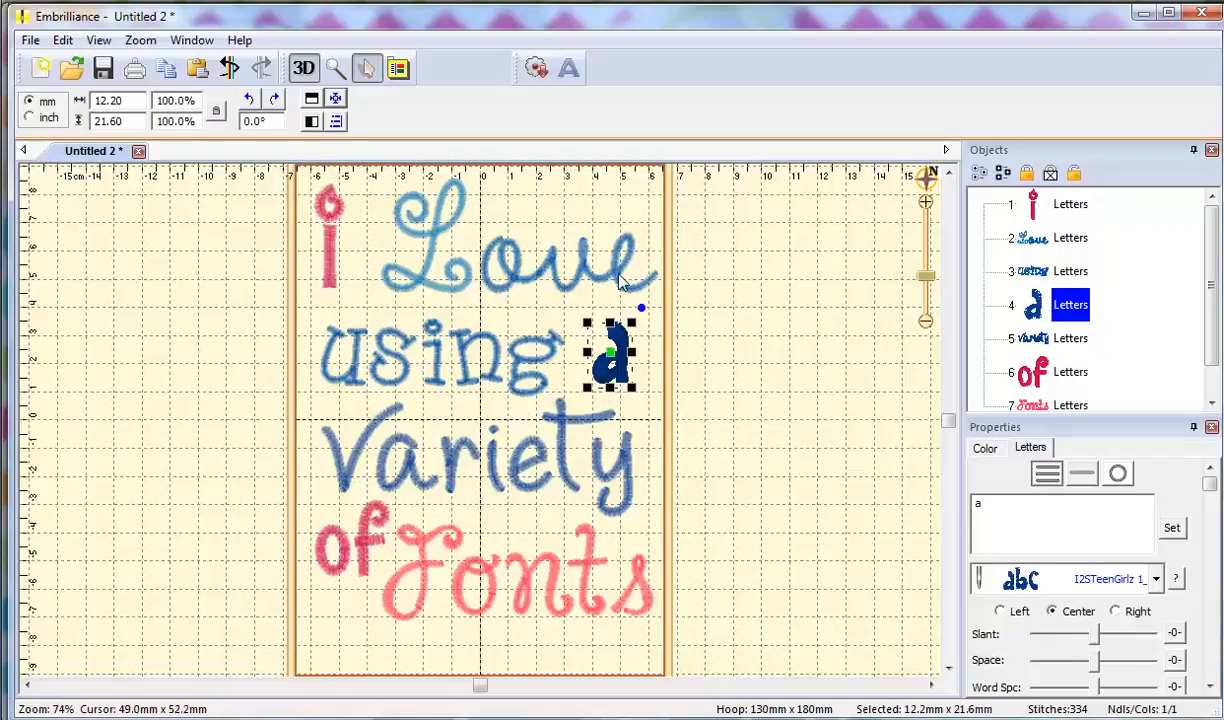
left_click(619, 274)
left_click_drag(619, 274, 602, 278)
Nudge the letter i slightly left and choose 463 Leaf Green thread for it.
left_click(331, 291)
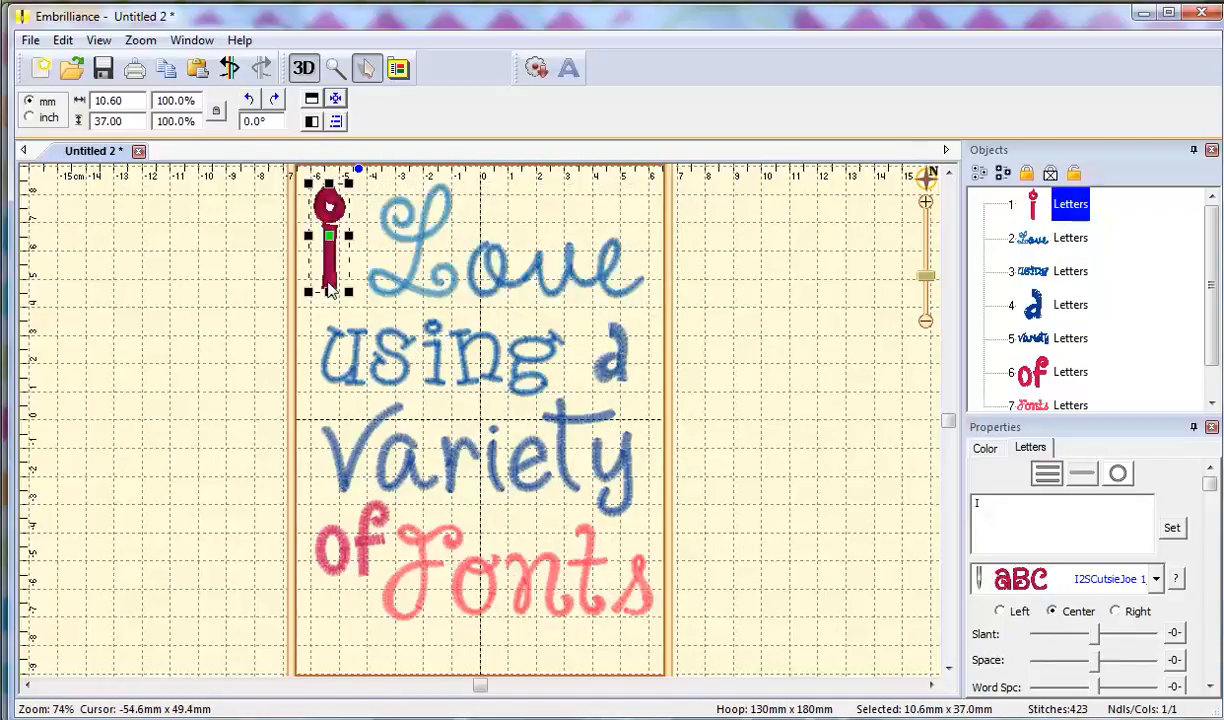
left_click_drag(334, 296, 331, 292)
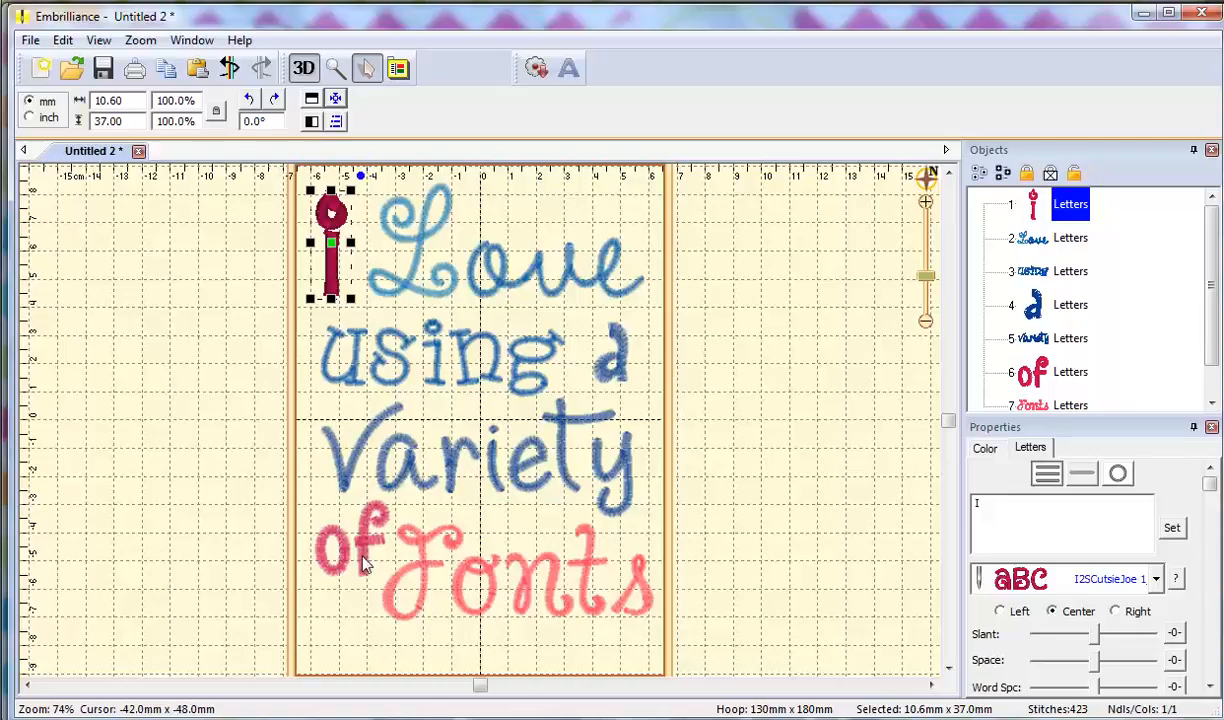
left_click(986, 449)
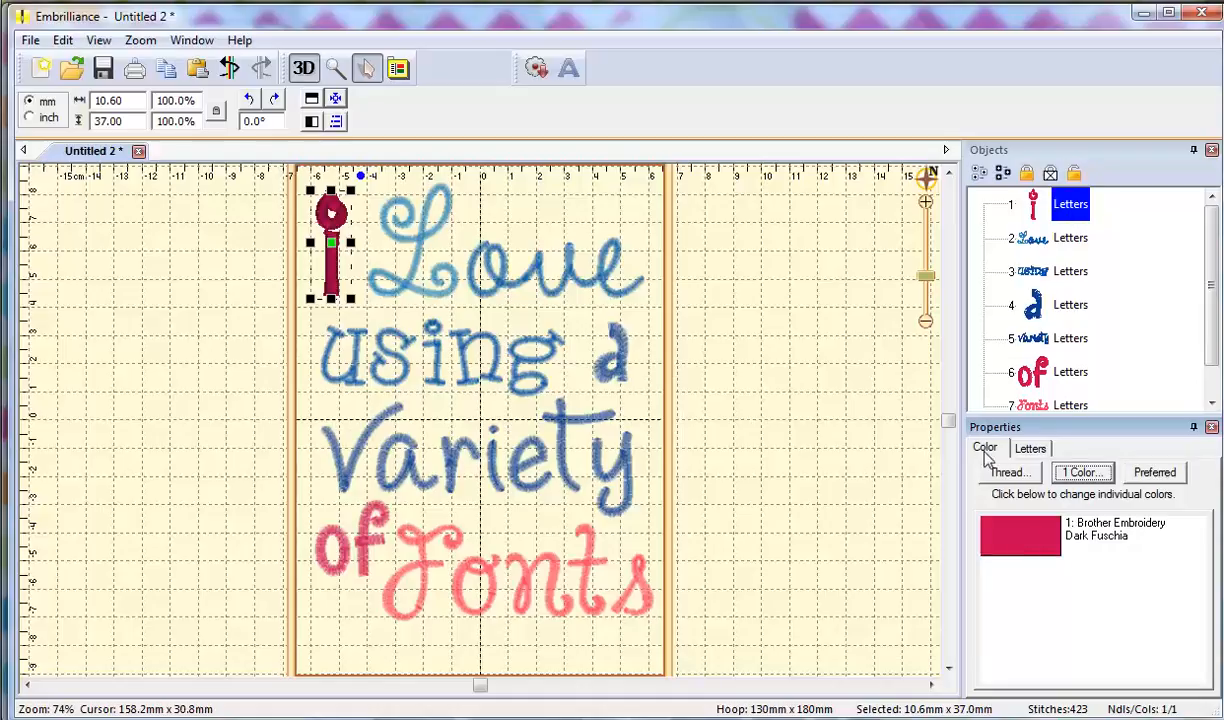
double_click(1022, 553)
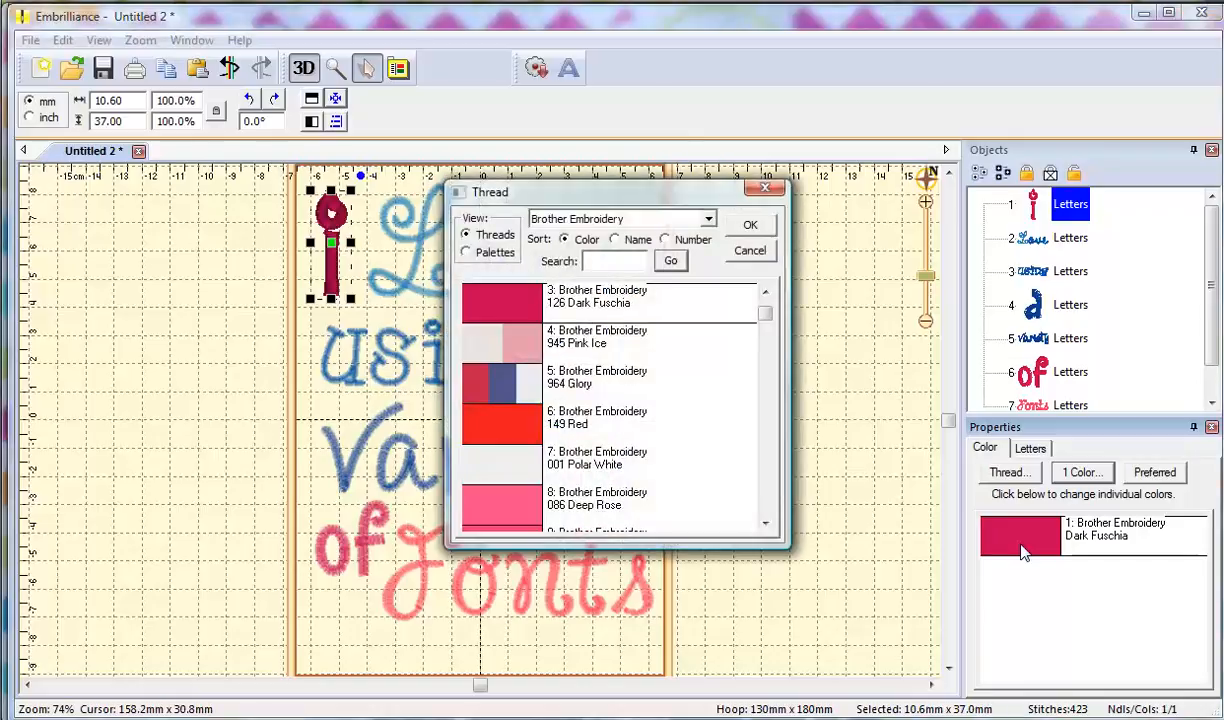
left_click_drag(766, 315, 765, 456)
left_click(540, 464)
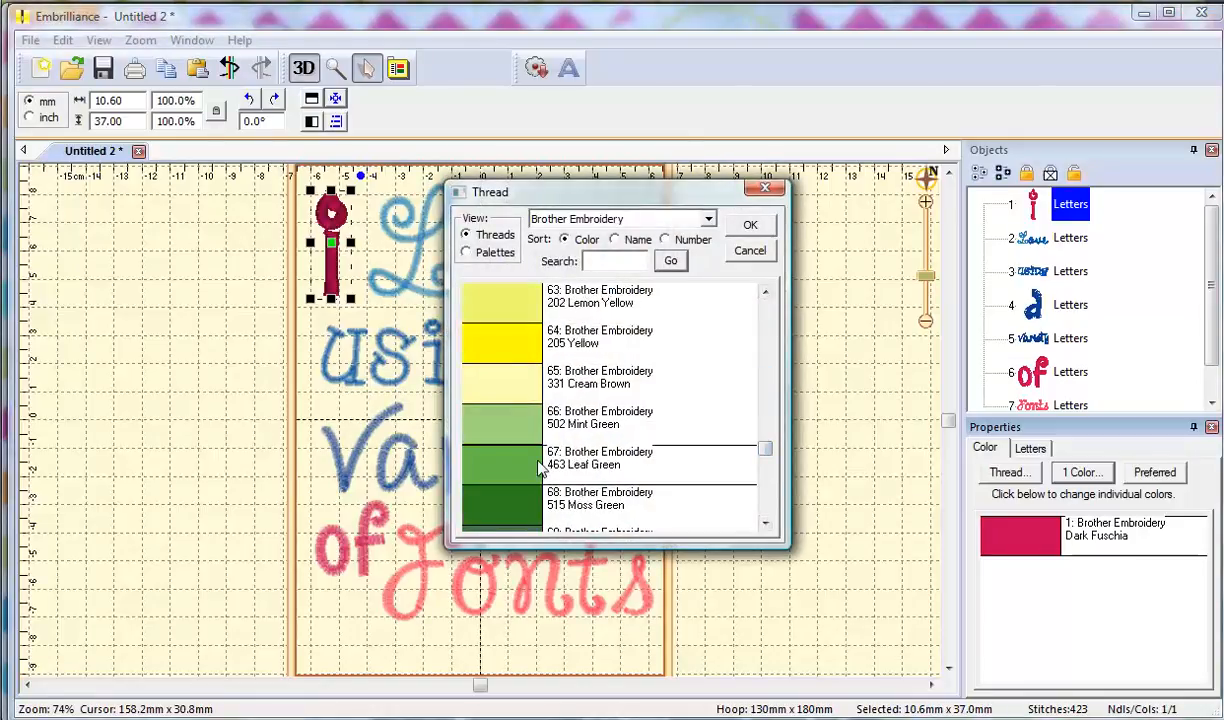
Confirm Leaf Green for the i, then give the a the same 463 Leaf Green thread.
left_click(751, 226)
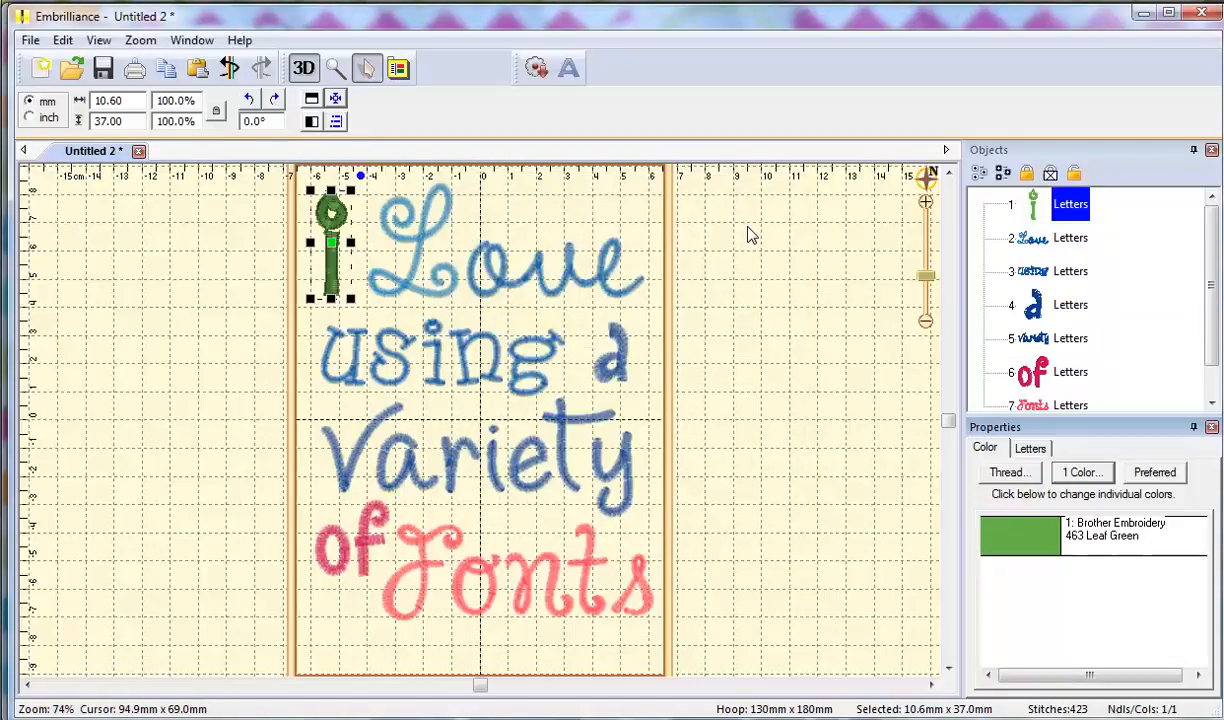
left_click(1035, 310)
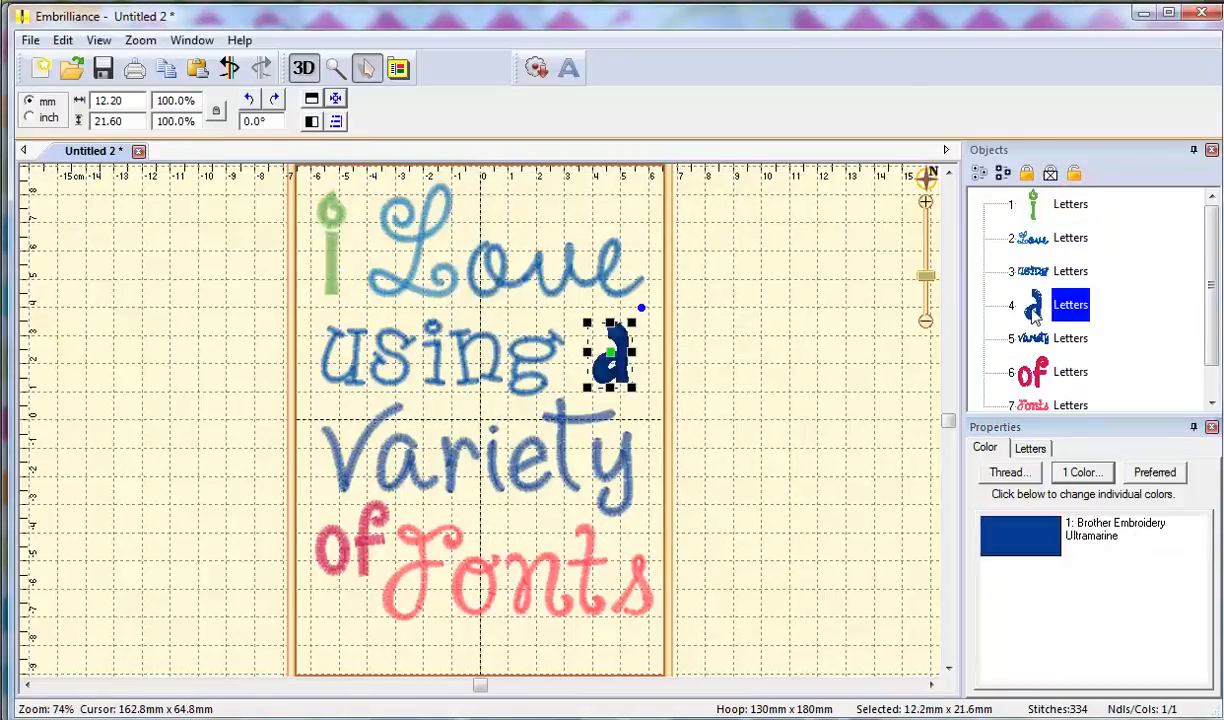
left_click(1007, 555)
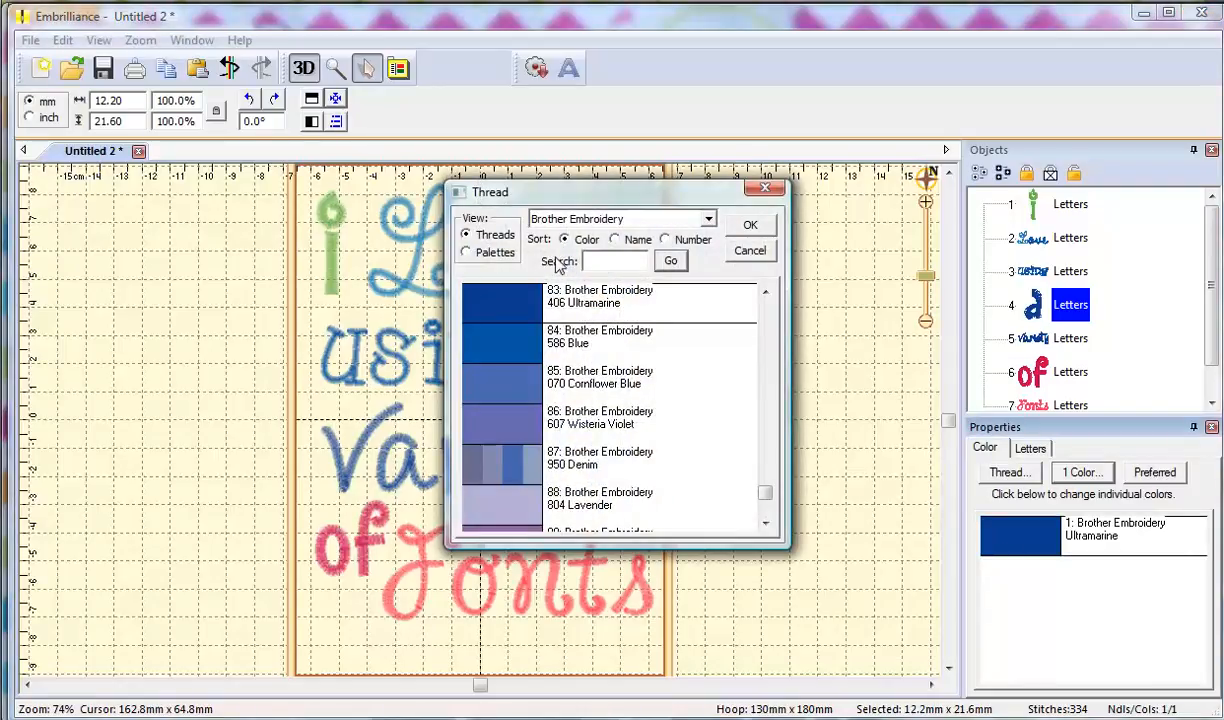
left_click(467, 253)
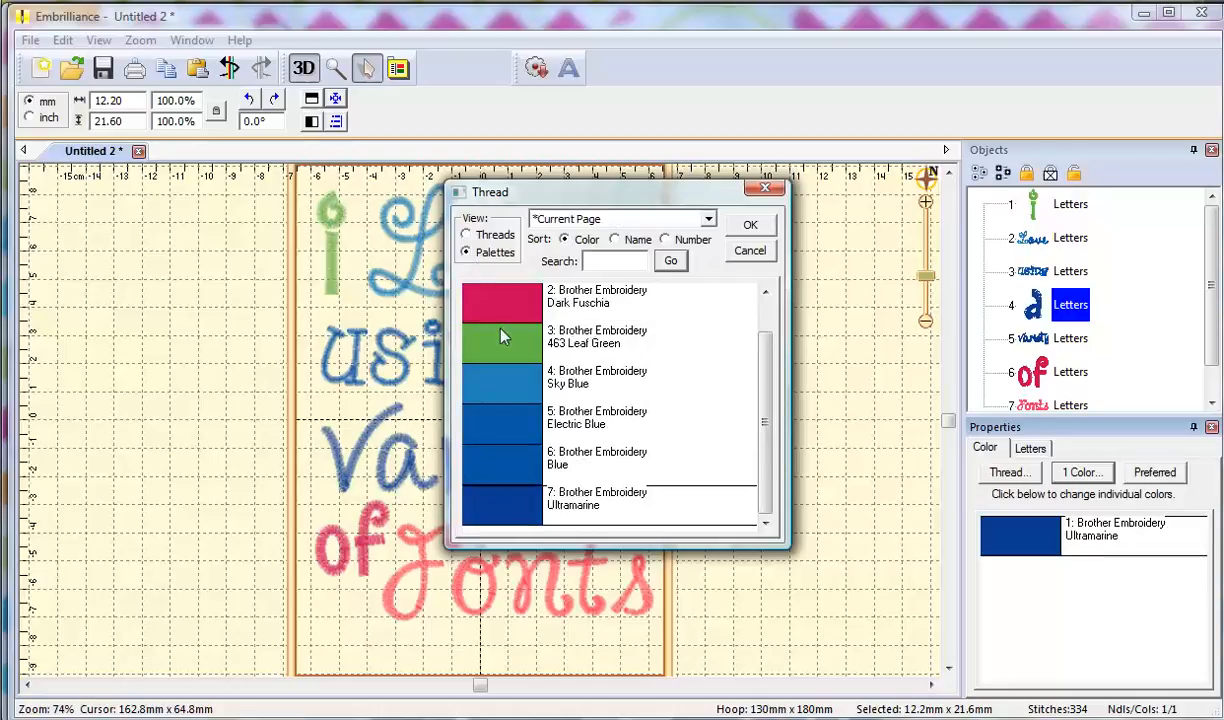
left_click(510, 356)
left_click(750, 228)
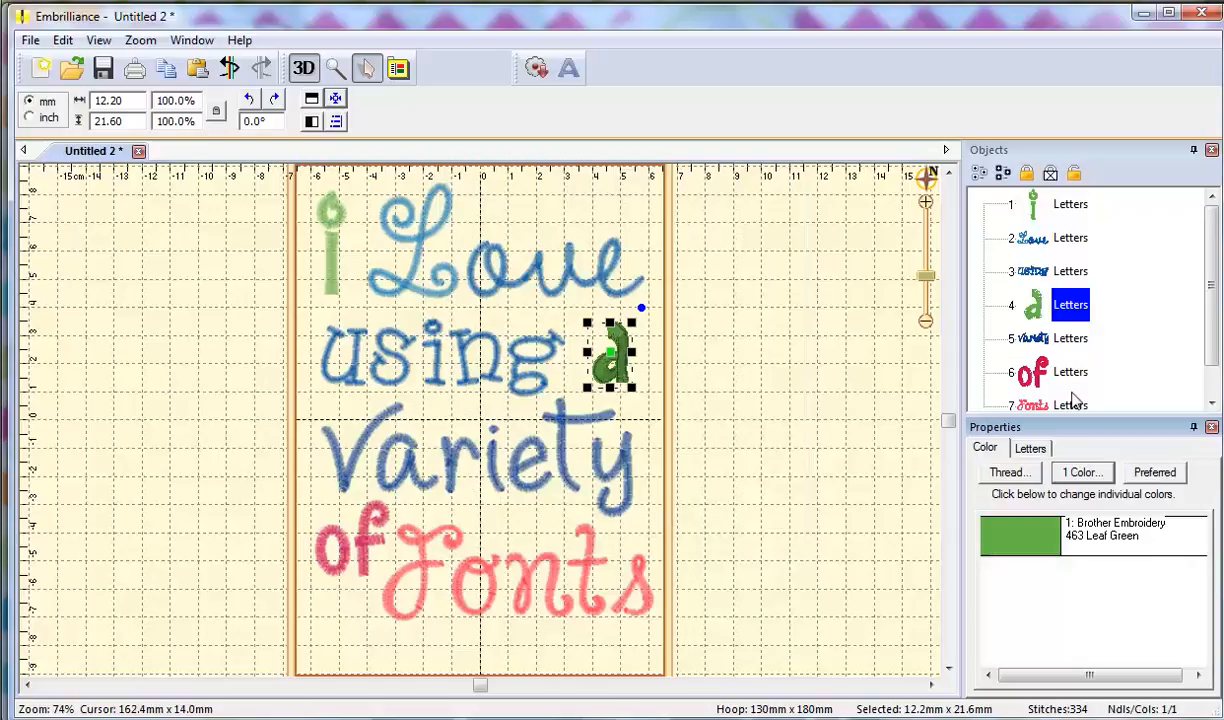
Recolour the word of to 463 Leaf Green and select Love to review its blues.
left_click(1030, 372)
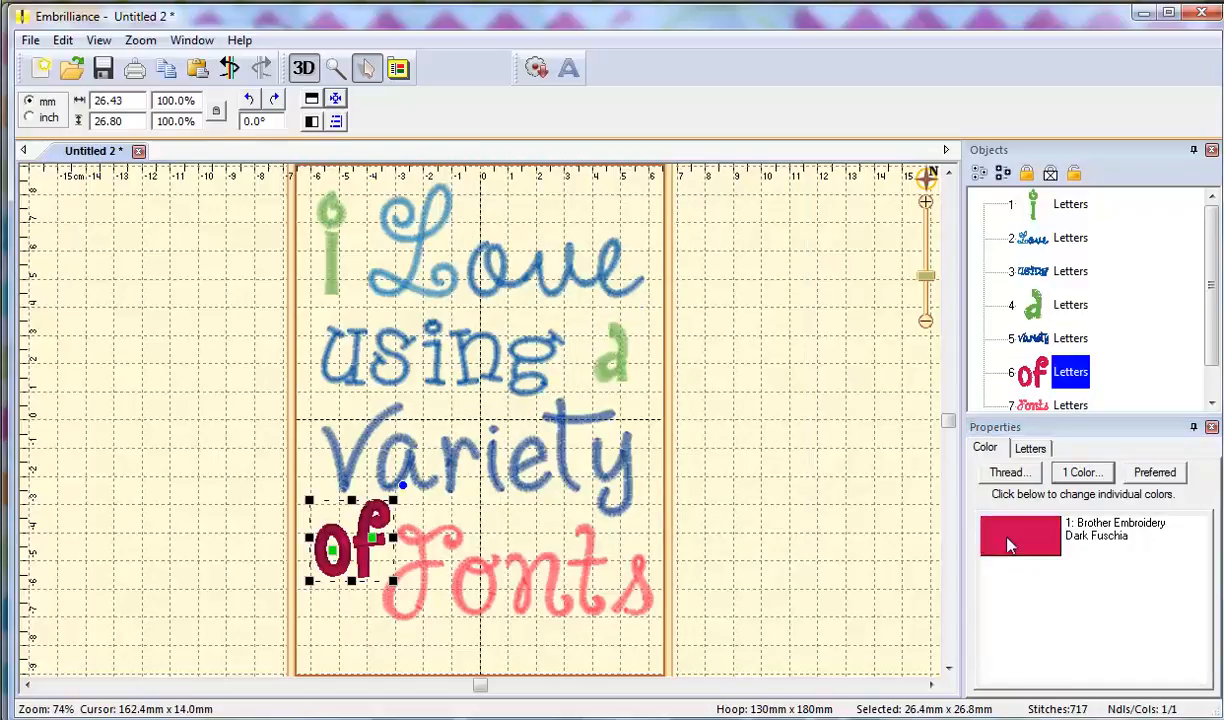
left_click(1005, 538)
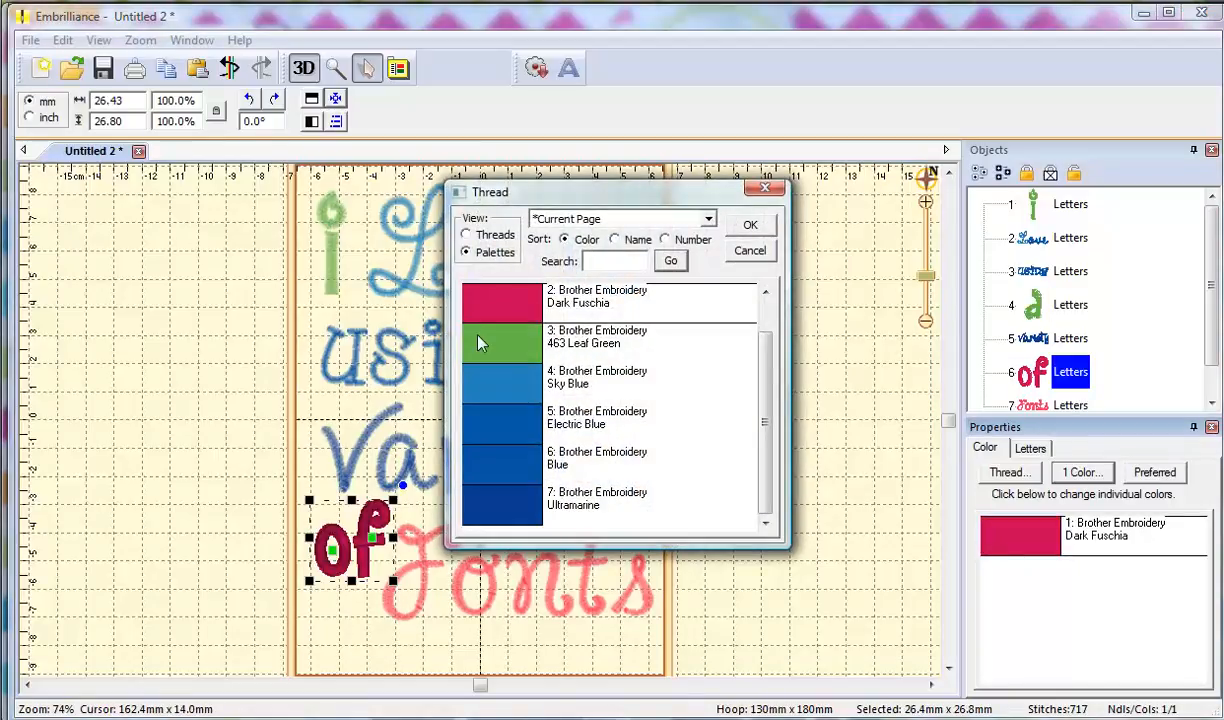
left_click(480, 342)
left_click(752, 228)
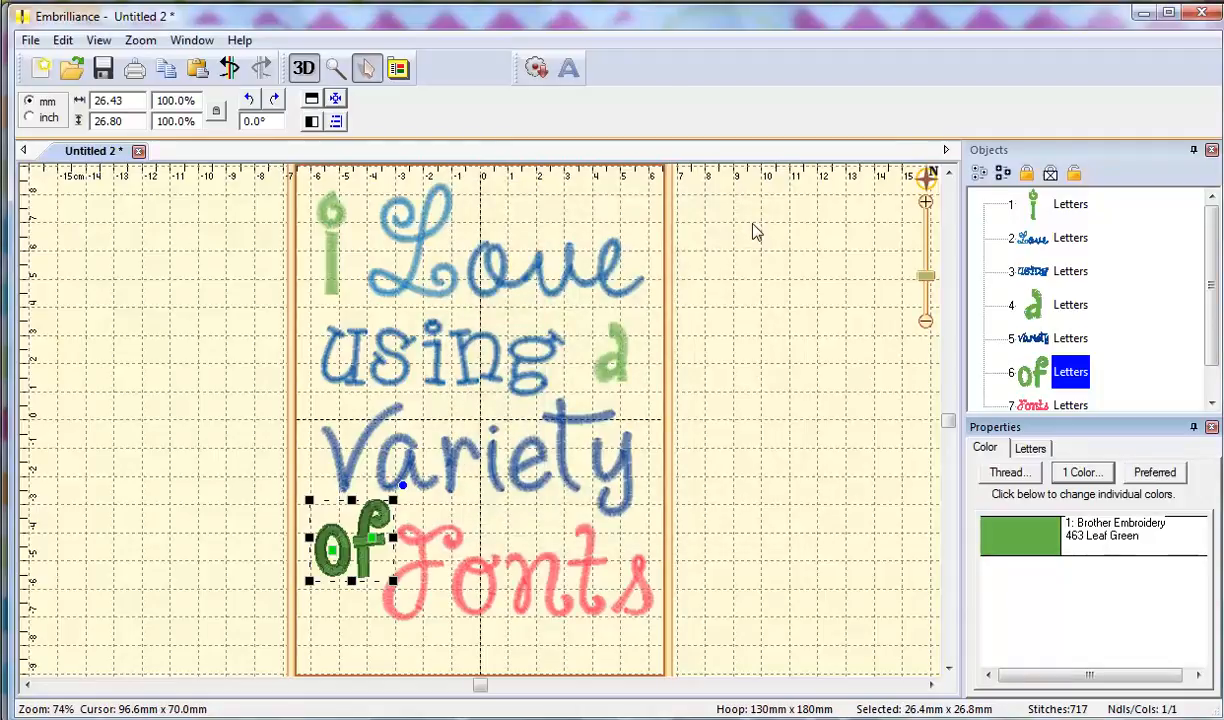
left_click(1042, 243)
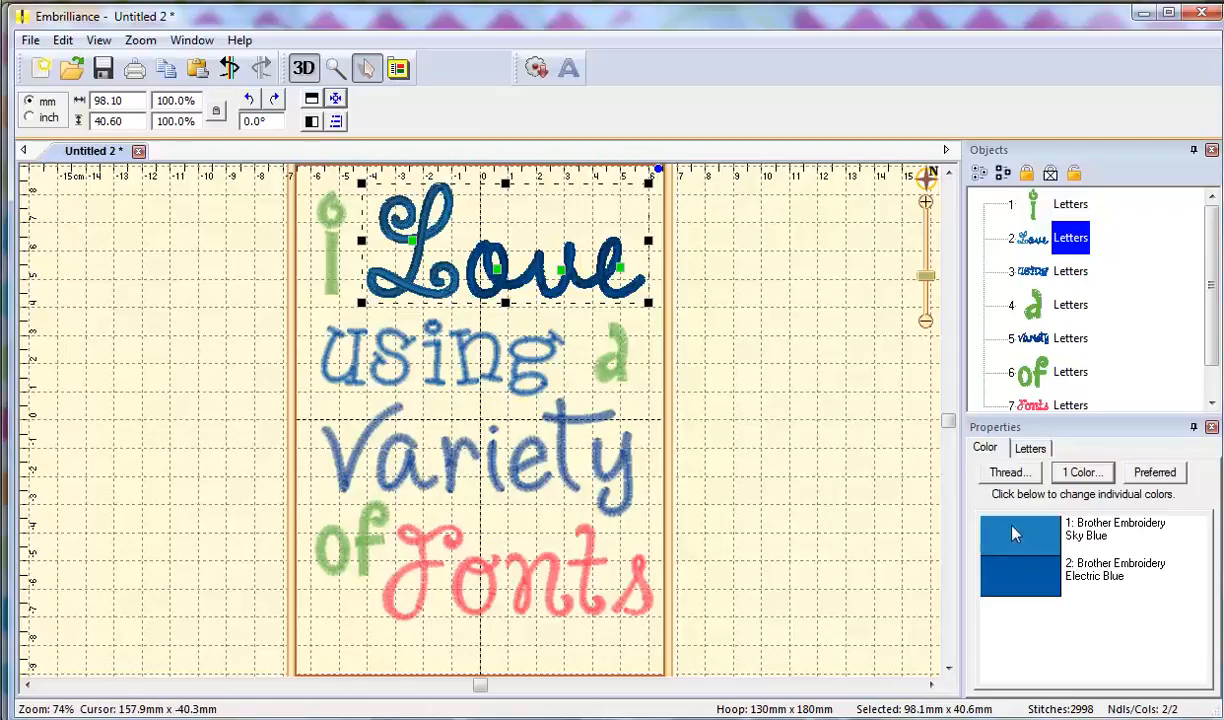
Convert the Love lettering to a single Carmine thread colour.
left_click(1080, 472)
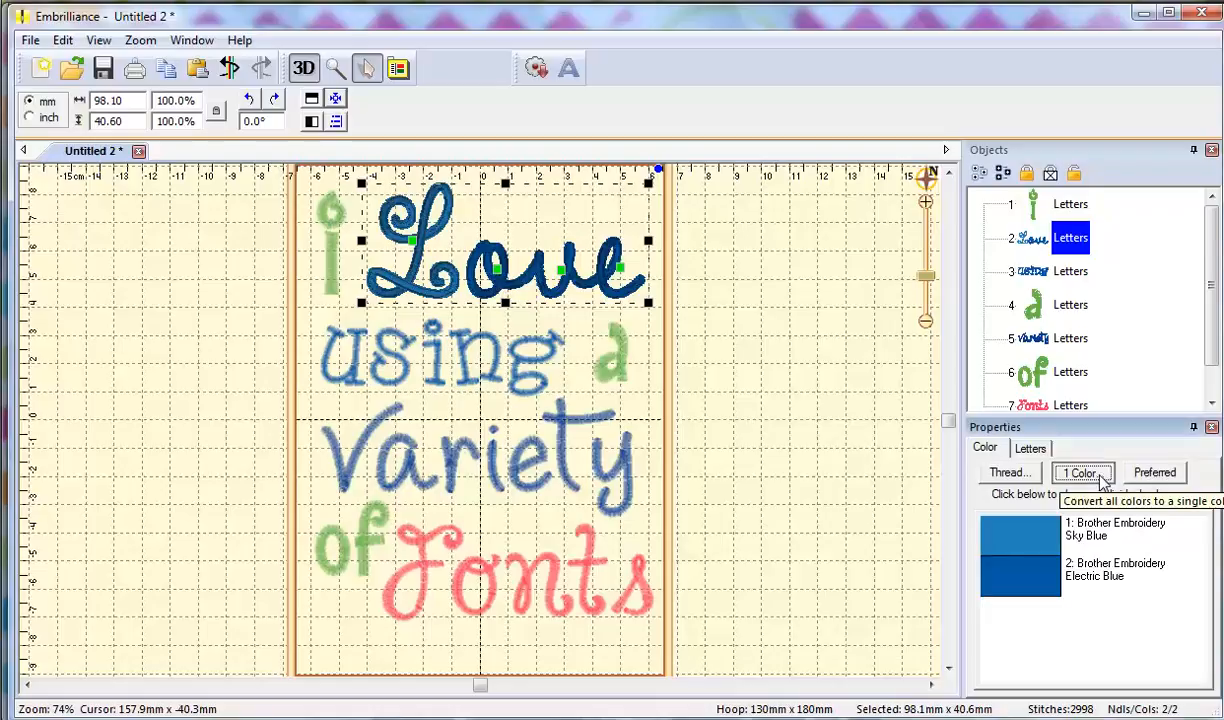
left_click(512, 496)
left_click(750, 224)
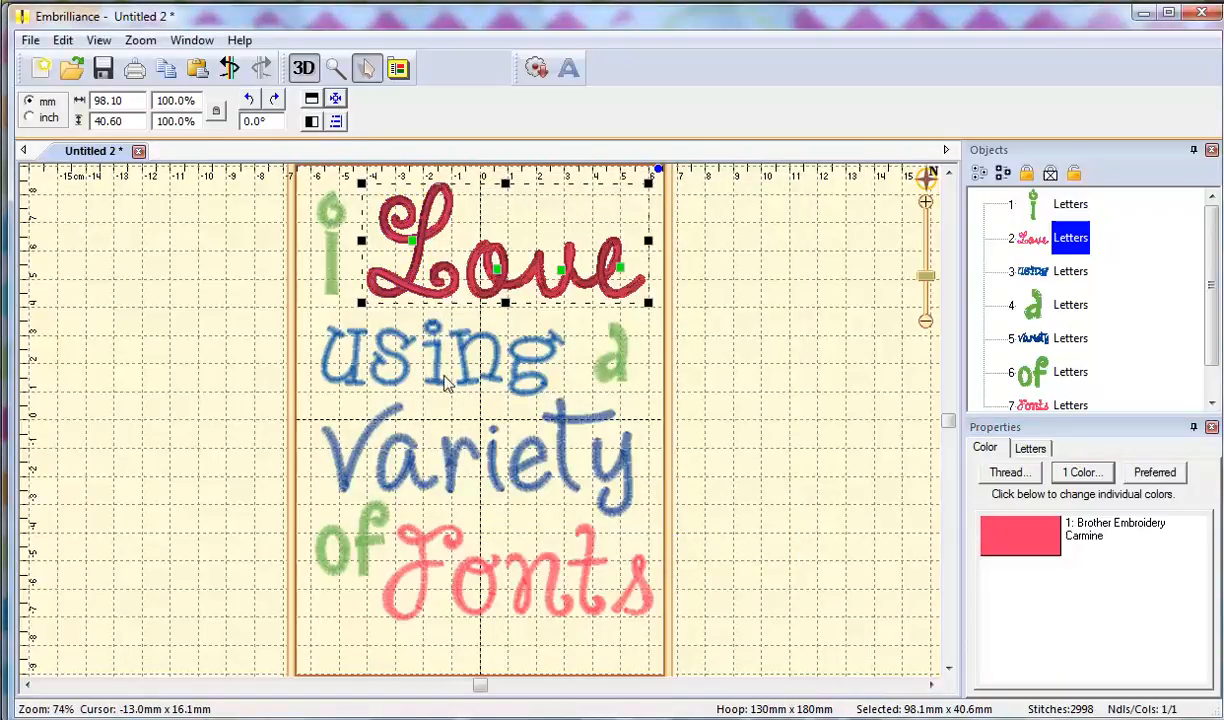
Recolour the word using to light blue Madeira Poly 1827 from the full thread charts.
left_click(1028, 271)
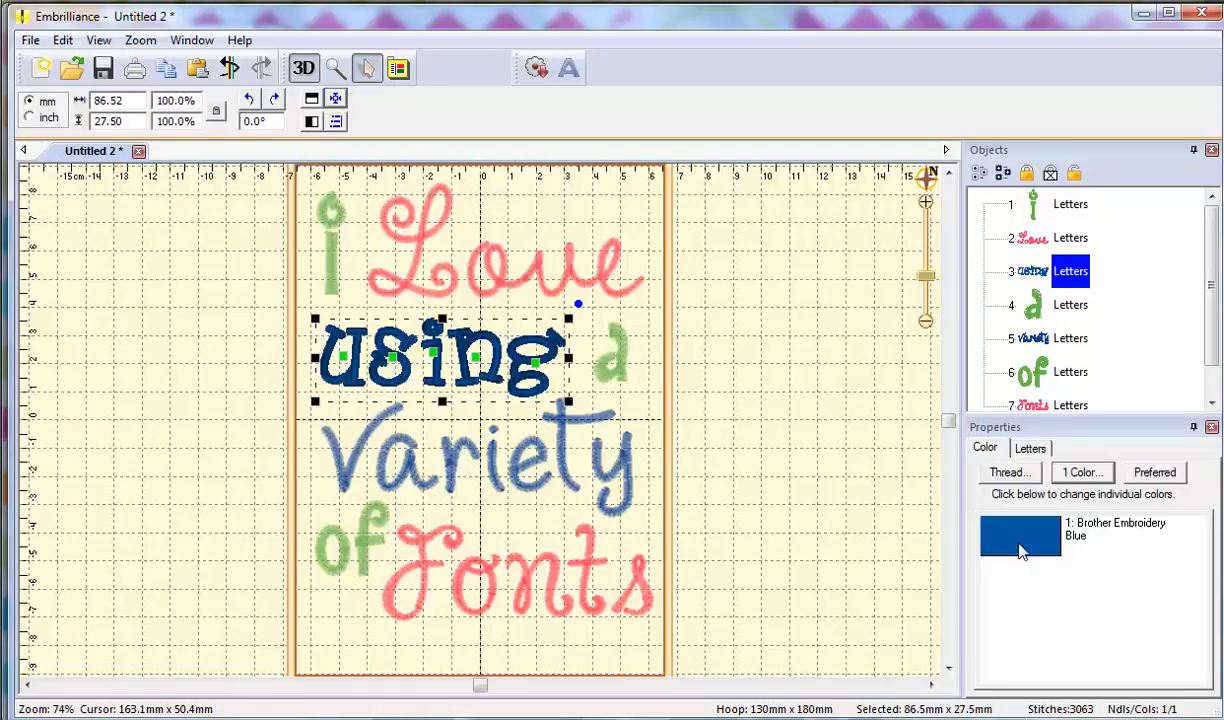
left_click(1020, 545)
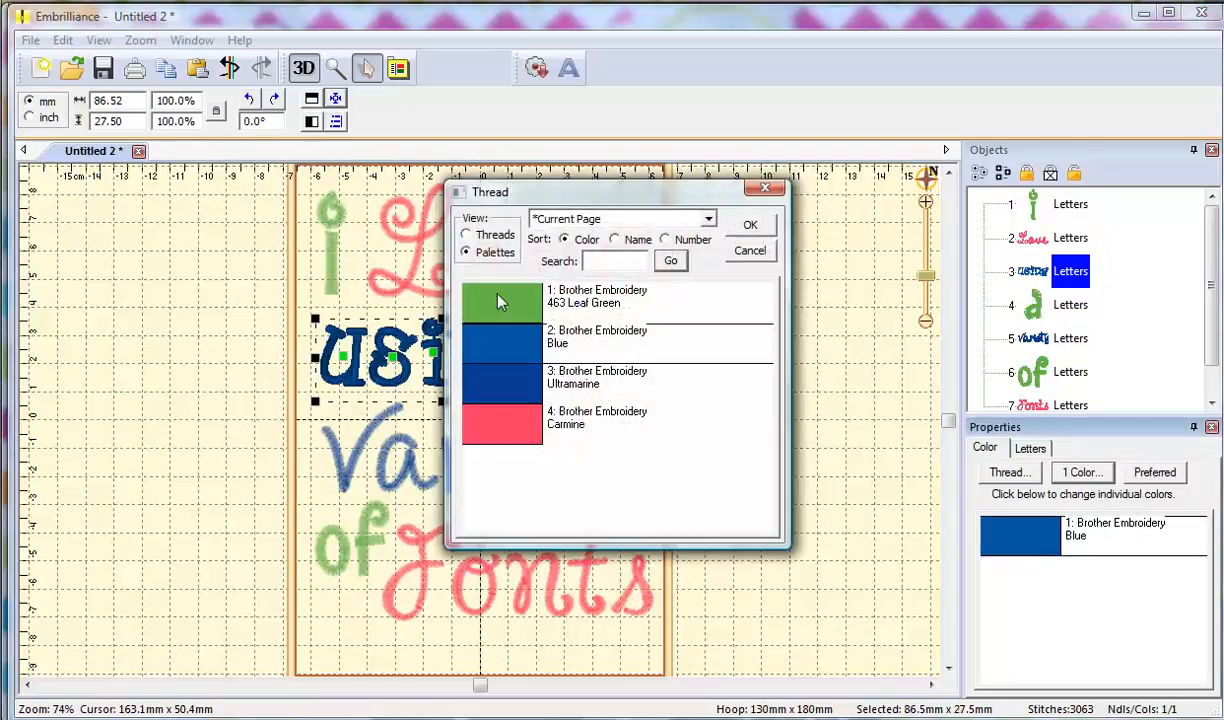
left_click(489, 238)
mouse_move(767, 457)
left_mouse_down()
mouse_move(765, 472)
mouse_move(765, 437)
mouse_move(759, 449)
left_mouse_up()
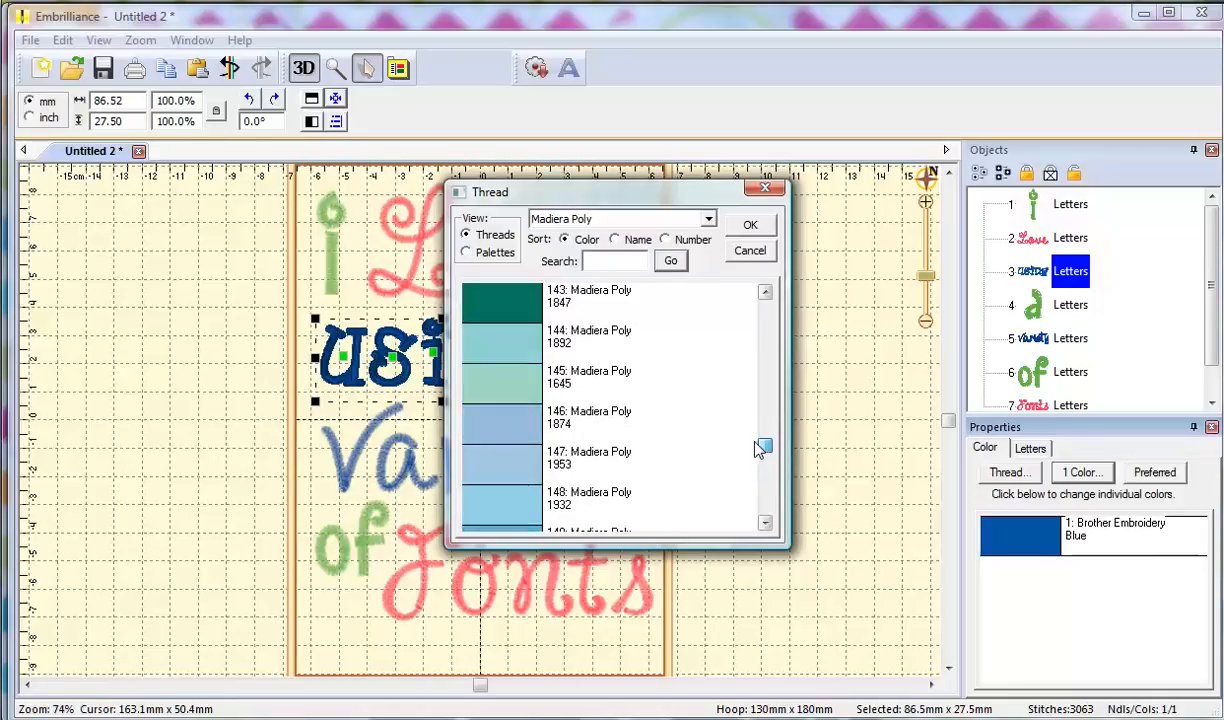
left_click(511, 531)
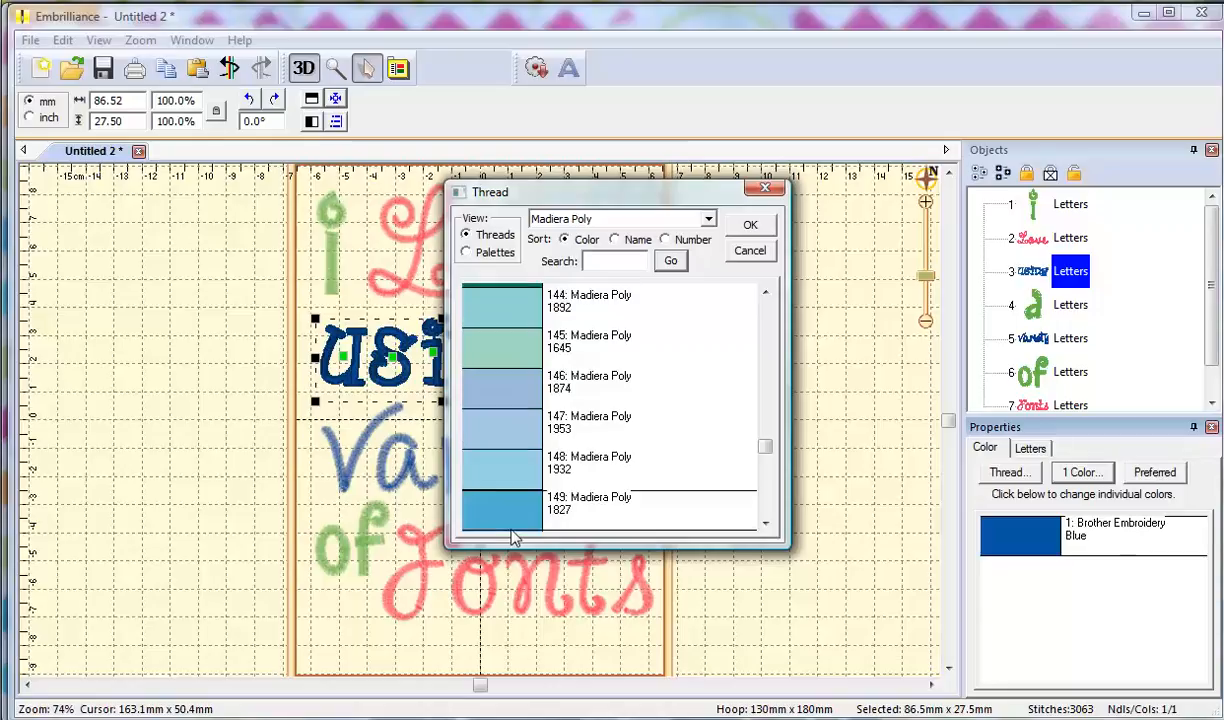
left_click(745, 229)
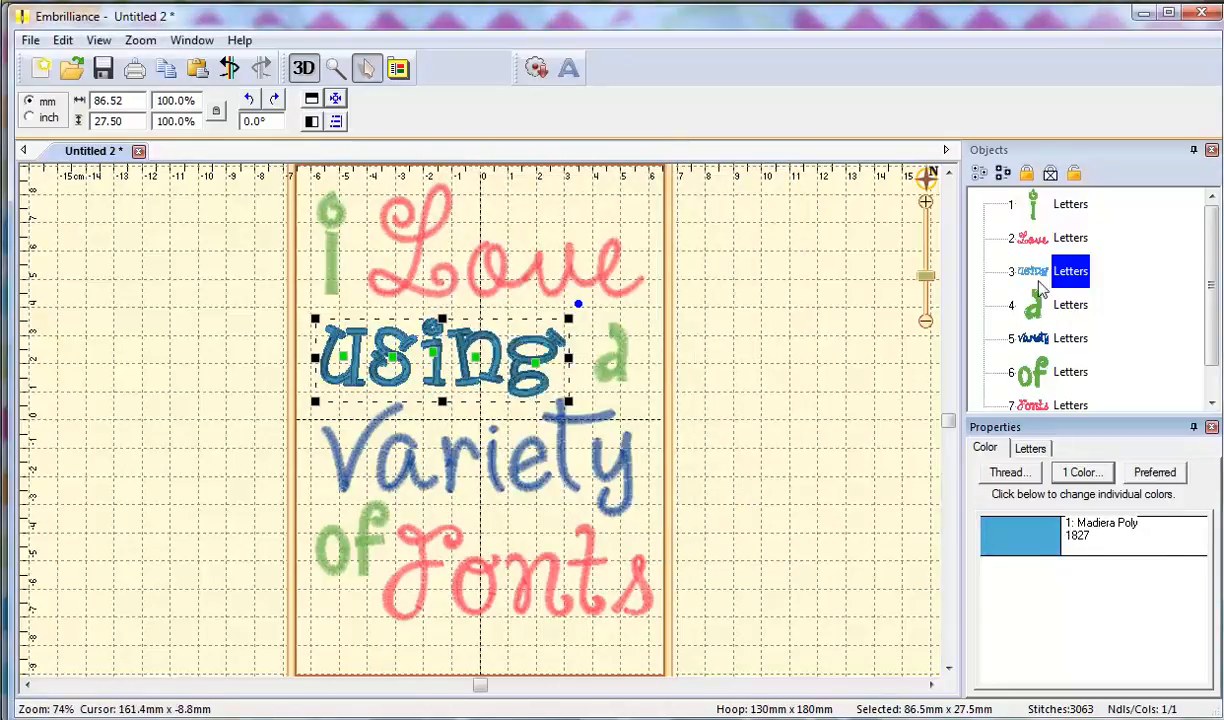
left_click(1020, 340)
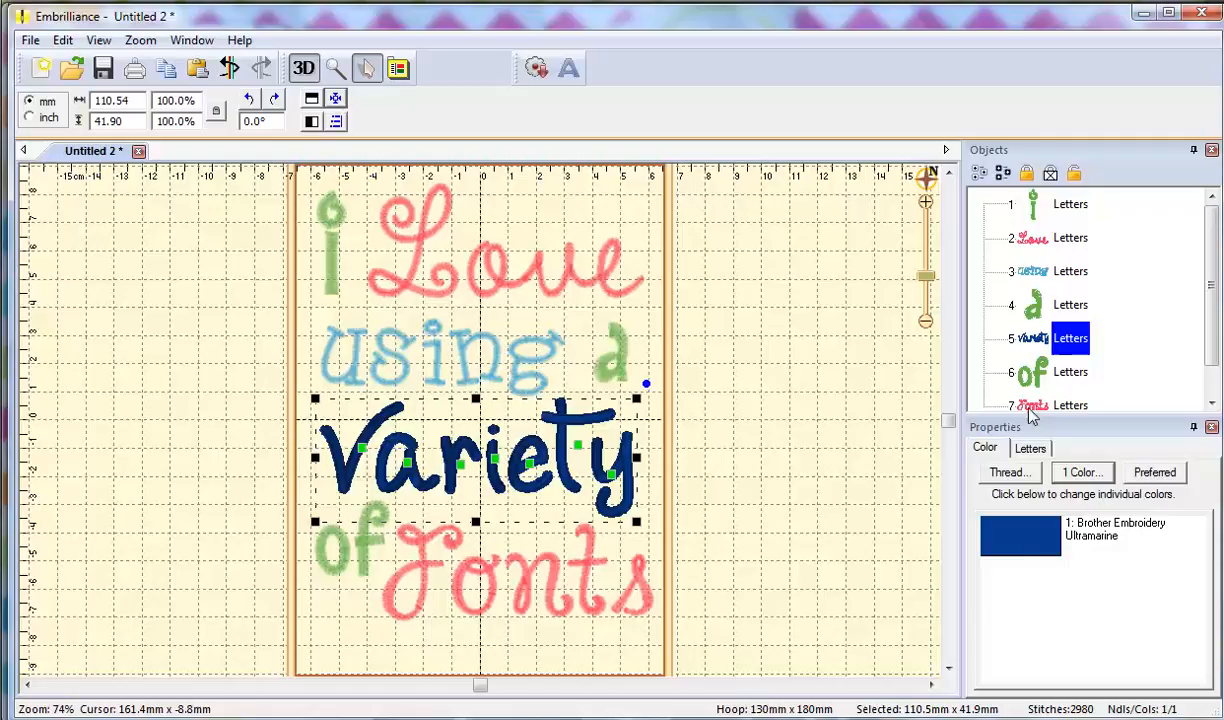
Change the Variety lettering to Brother 336 Tangerine thread.
left_click(1025, 557)
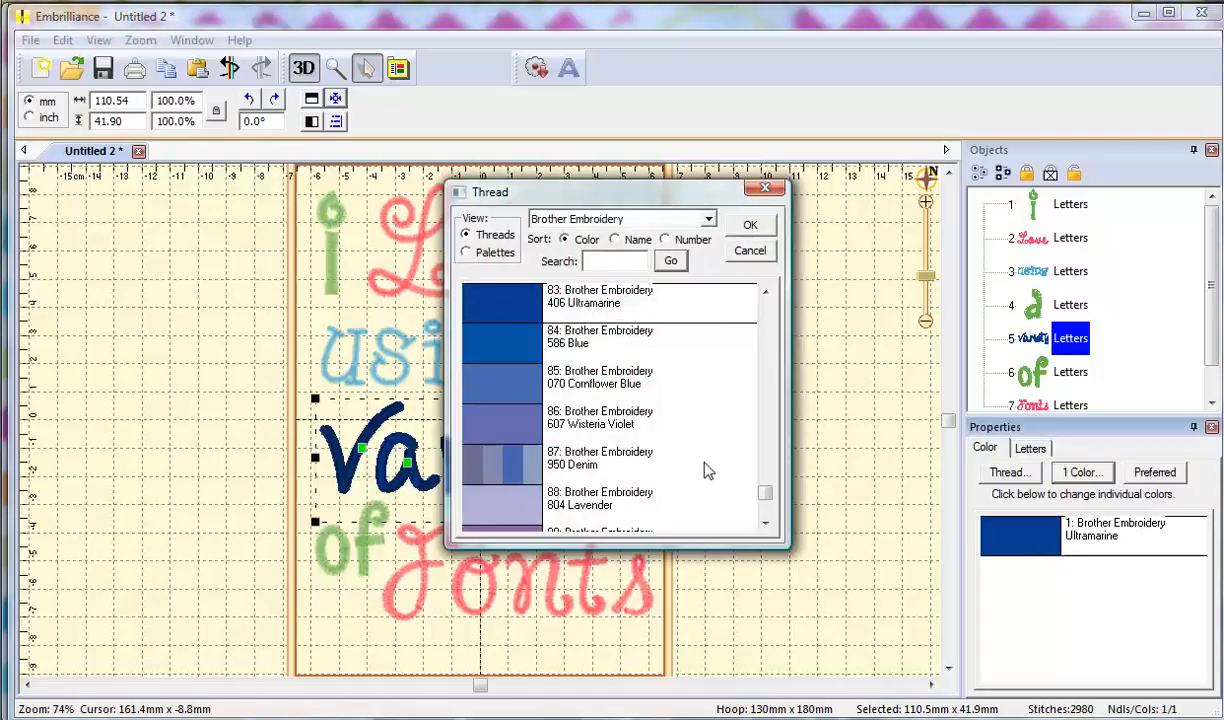
left_click(766, 477)
left_click_drag(768, 477, 787, 395)
left_click(495, 455)
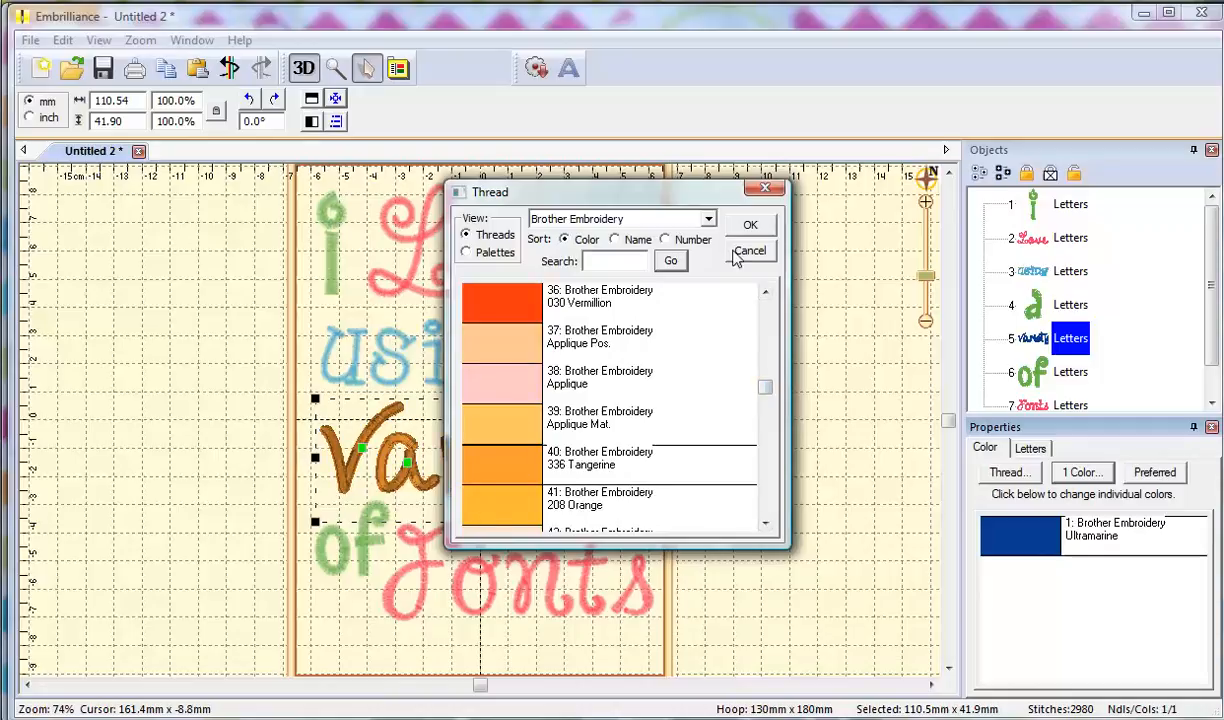
left_click(749, 229)
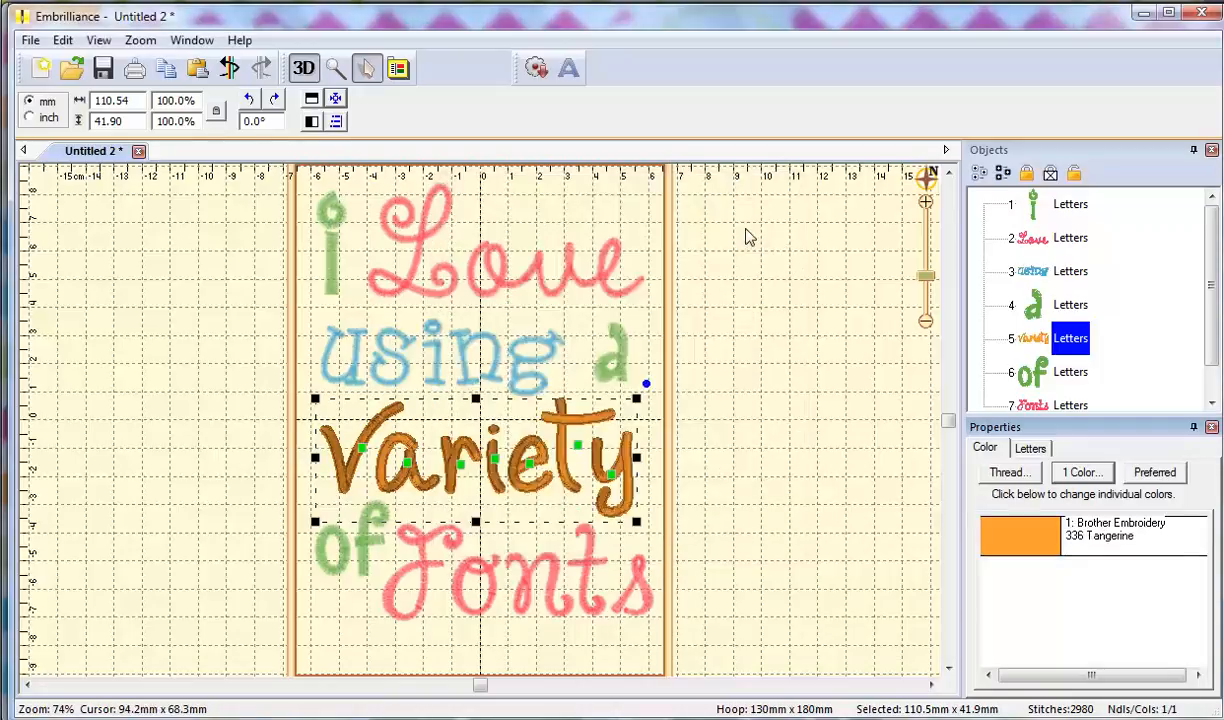
Change the Fonts lettering to 420 Electric Blue thread, then deselect to view all colours.
left_click(1035, 406)
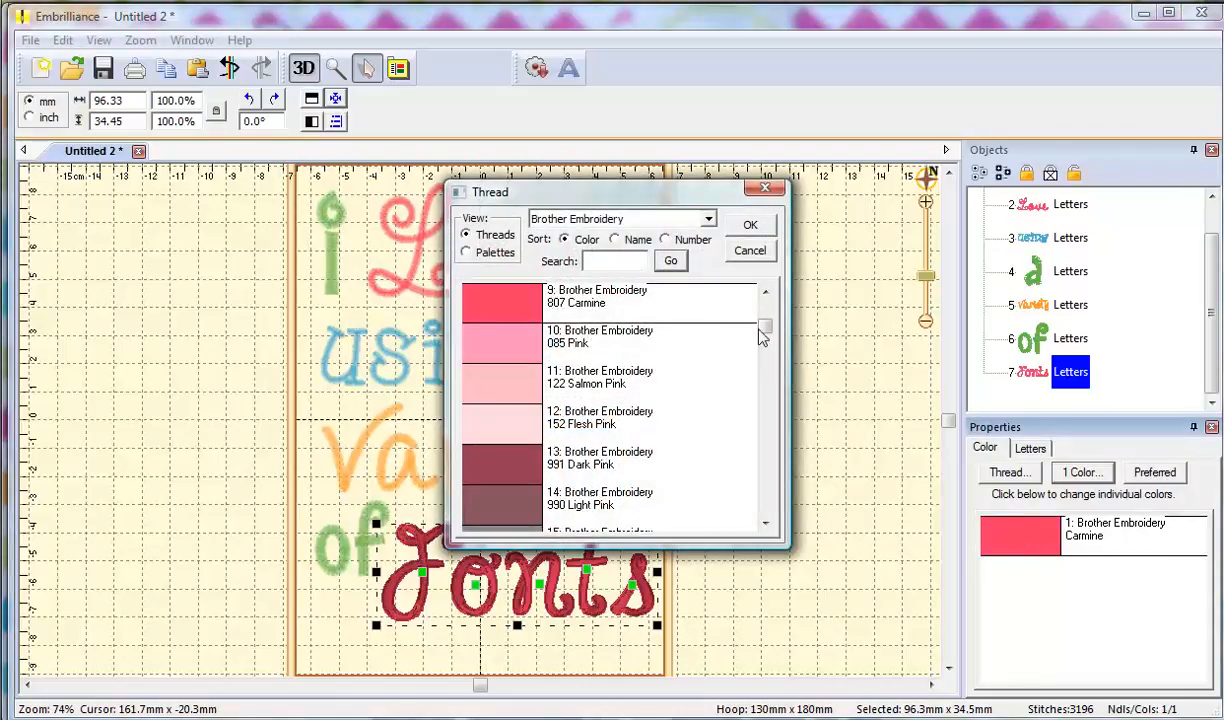
left_click_drag(767, 341, 760, 485)
left_click(458, 300)
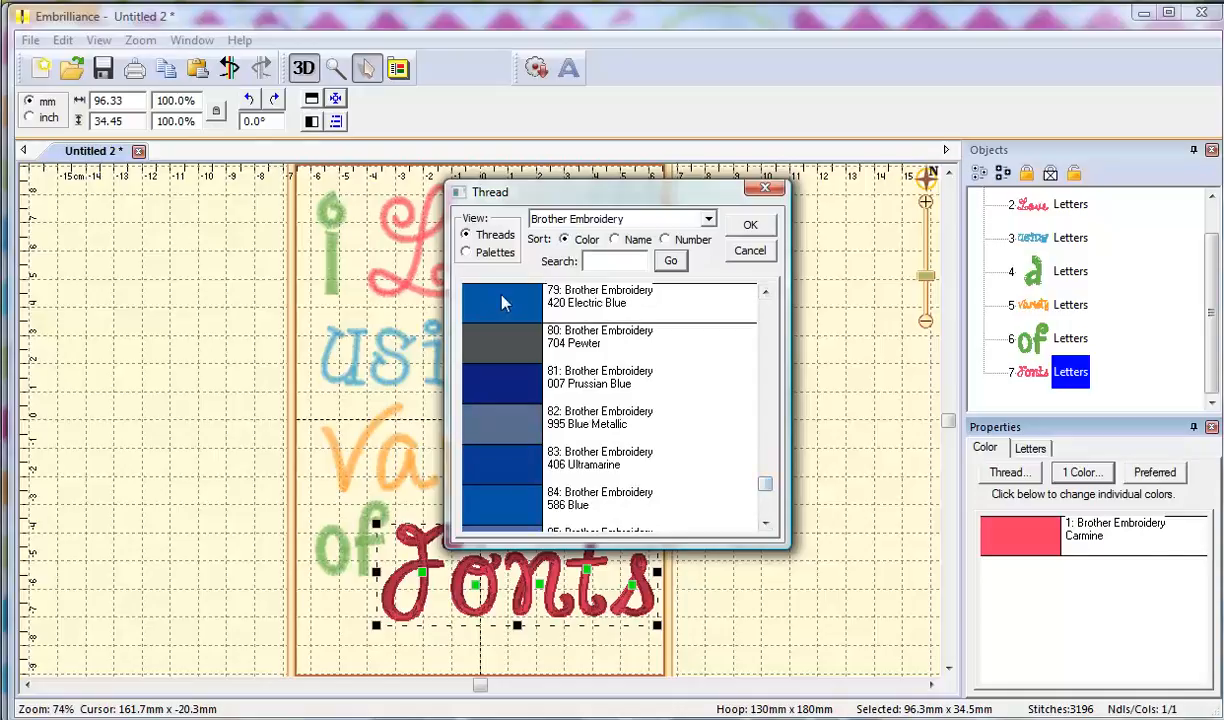
left_click(750, 225)
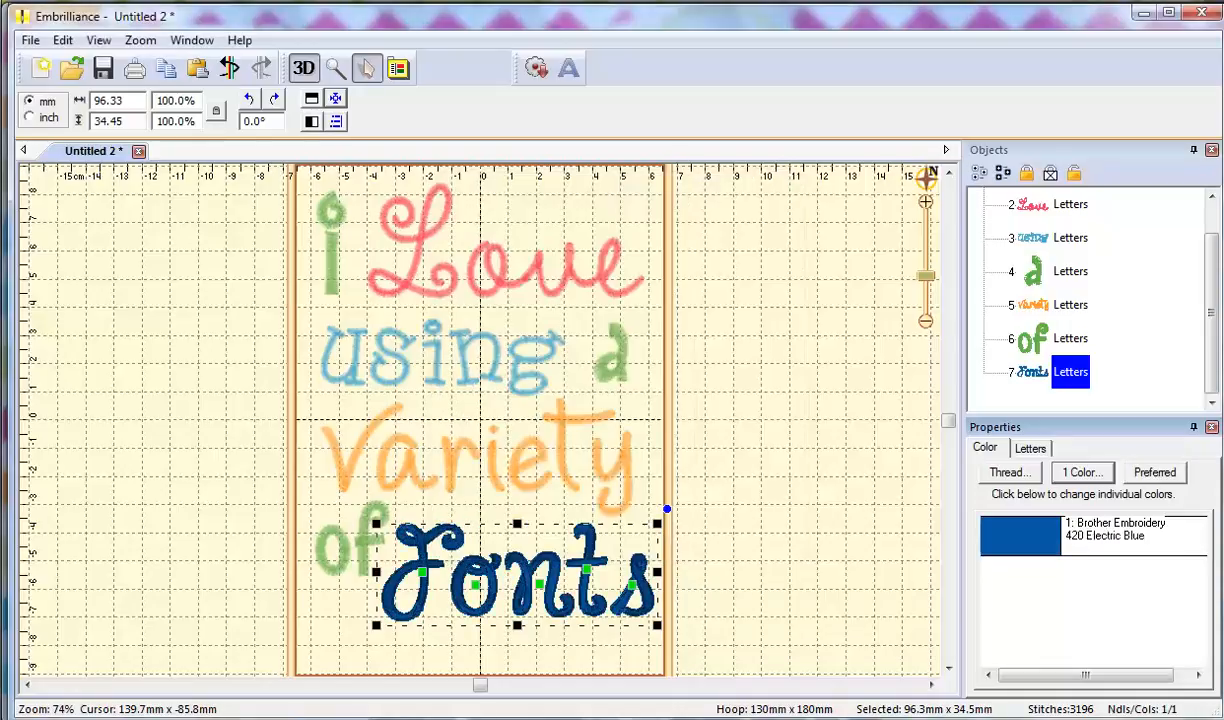
left_click(770, 472)
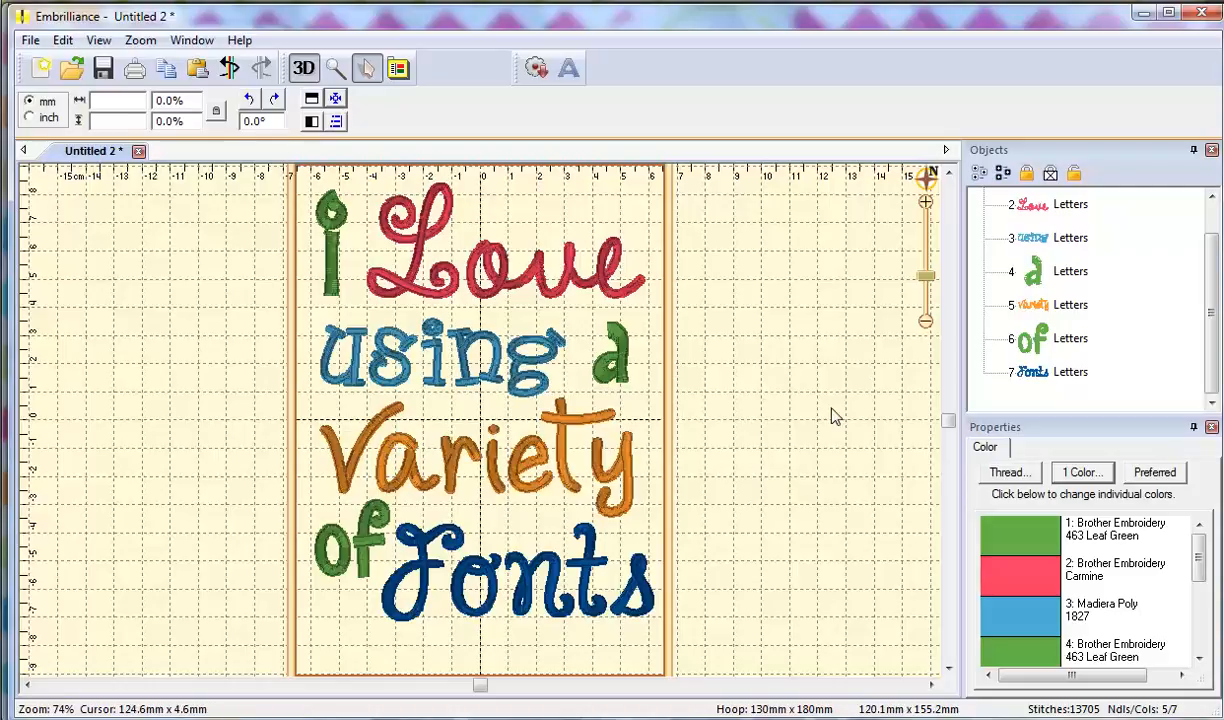
Select all seven lettering objects and centre them in the 130mm x 180mm hoop.
key("ctrl+a")
left_click(336, 100)
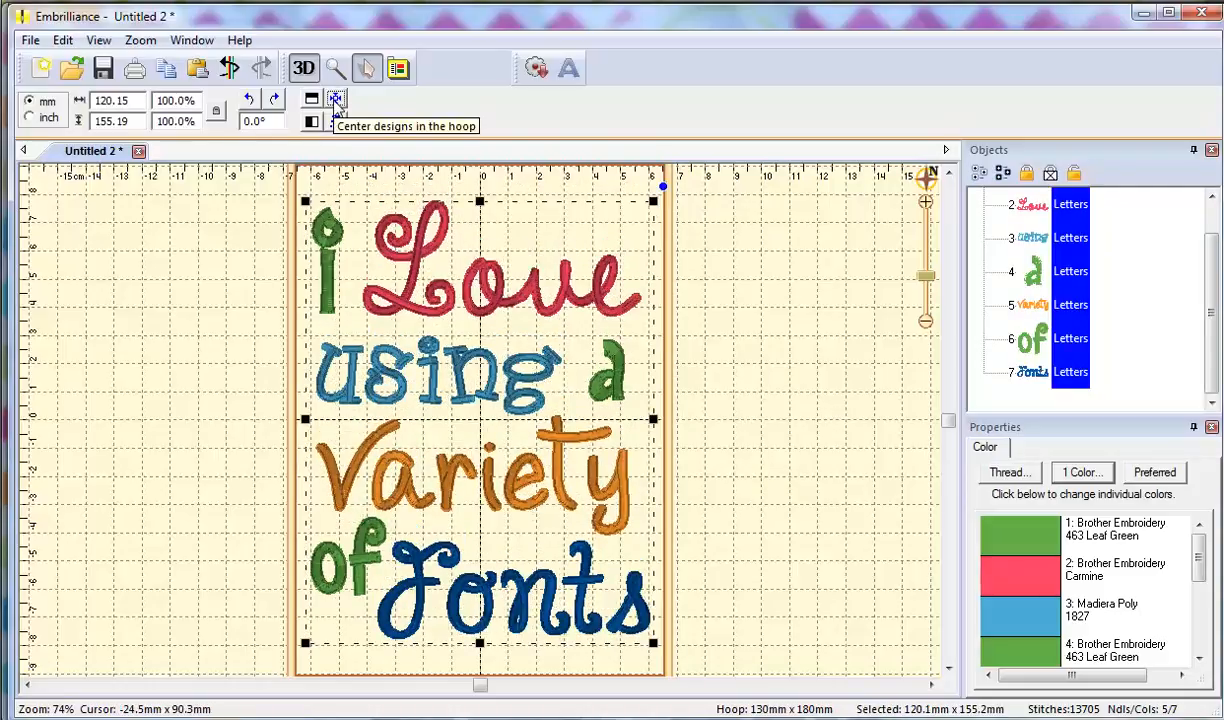
left_click(750, 378)
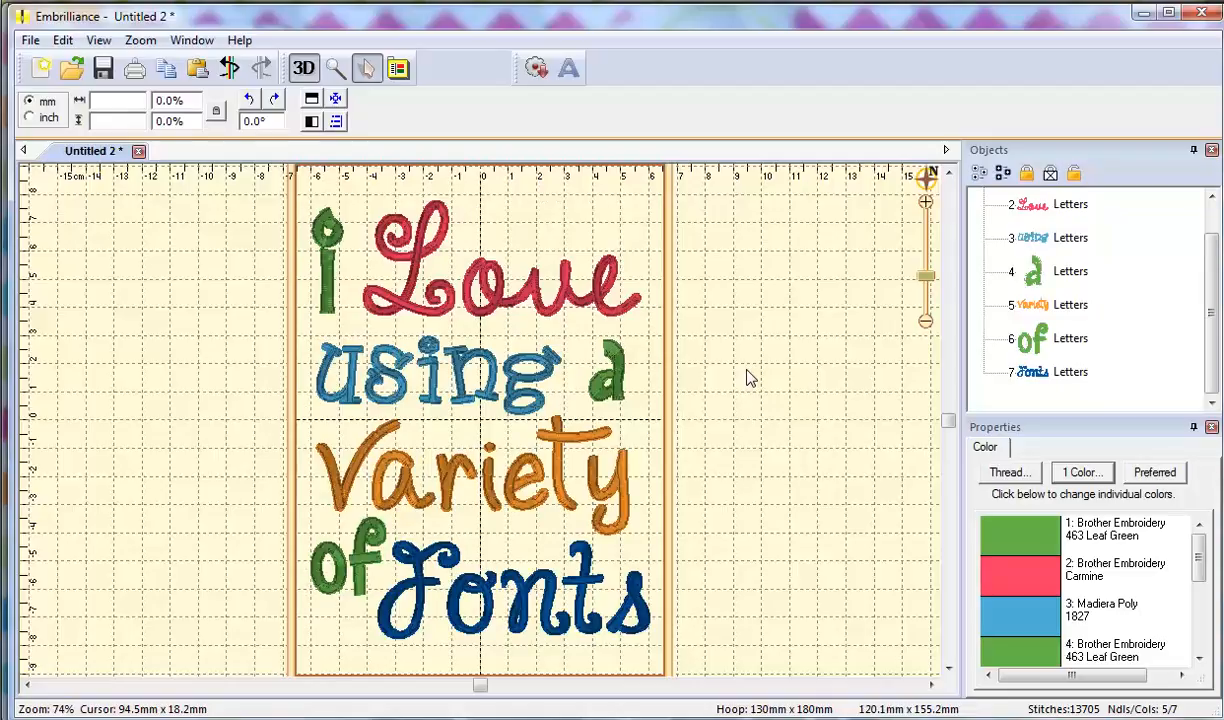
left_click_drag(1212, 270, 1212, 238)
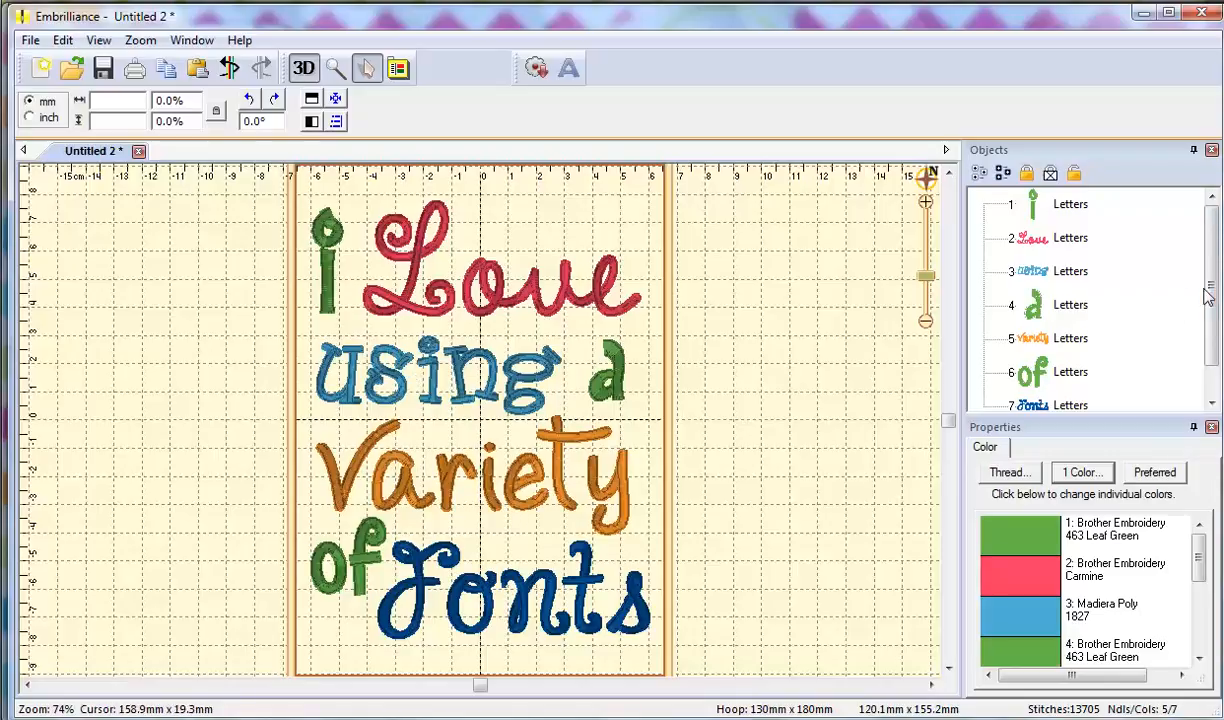
Move the green of, a and I objects to the end of the stitching order.
scroll(1030, 340, "down", 1)
left_click(1035, 345)
left_click_drag(1035, 345, 1035, 378)
left_click(1037, 268)
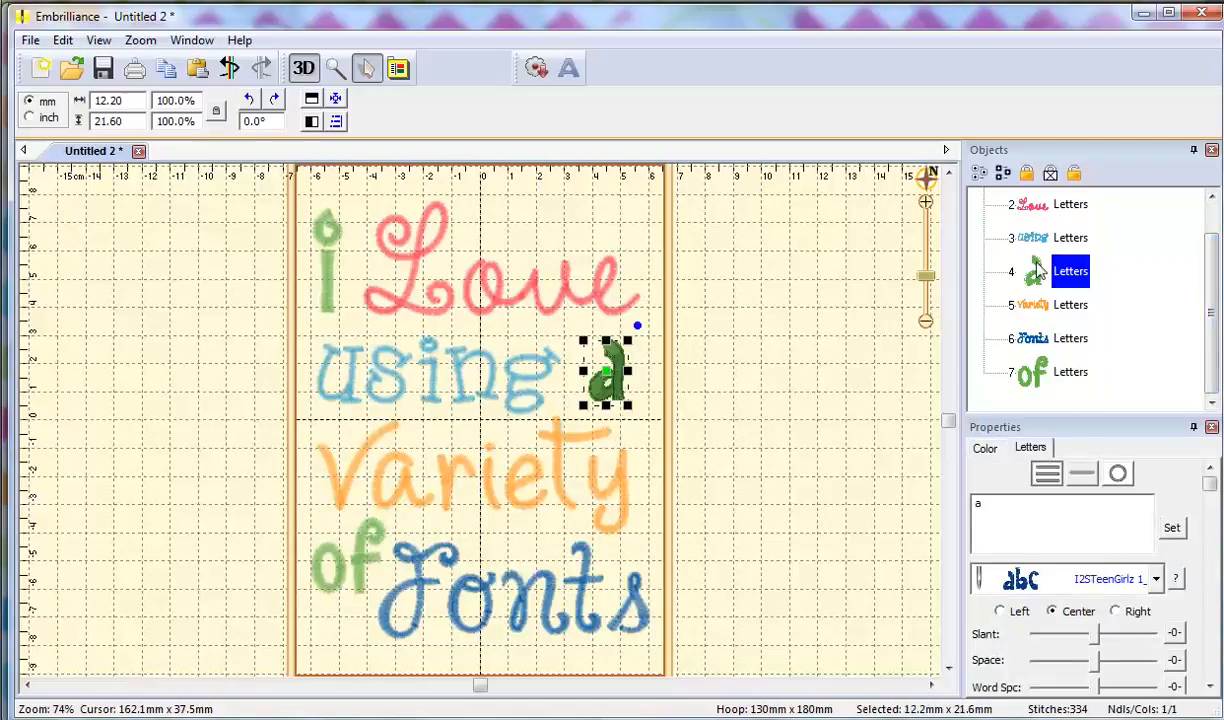
left_click_drag(1036, 264, 1029, 394)
left_click_drag(1034, 272, 1015, 388)
left_click_drag(1037, 287, 1031, 392)
scroll(1148, 205, "up", 1)
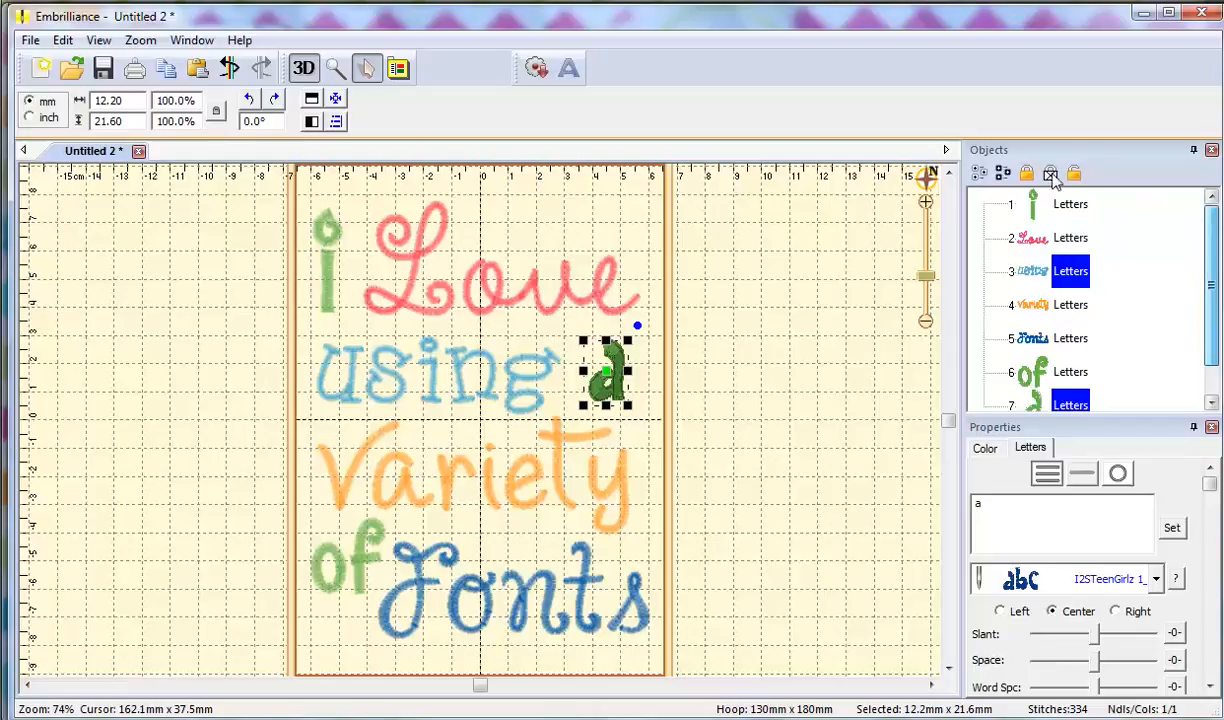
left_click(1034, 212)
left_click_drag(1034, 212, 990, 382)
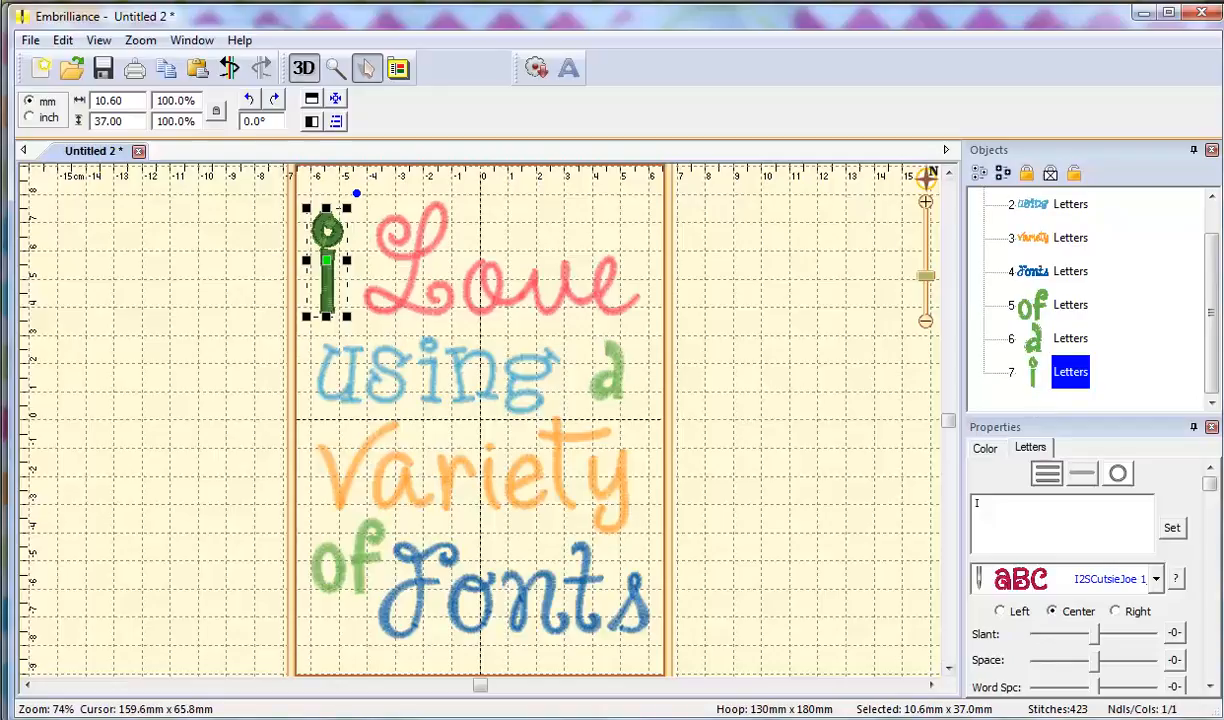
Check the order Love, using, Variety, Fonts, of, a, I, then deselect everything.
scroll(1160, 240, "up", 2)
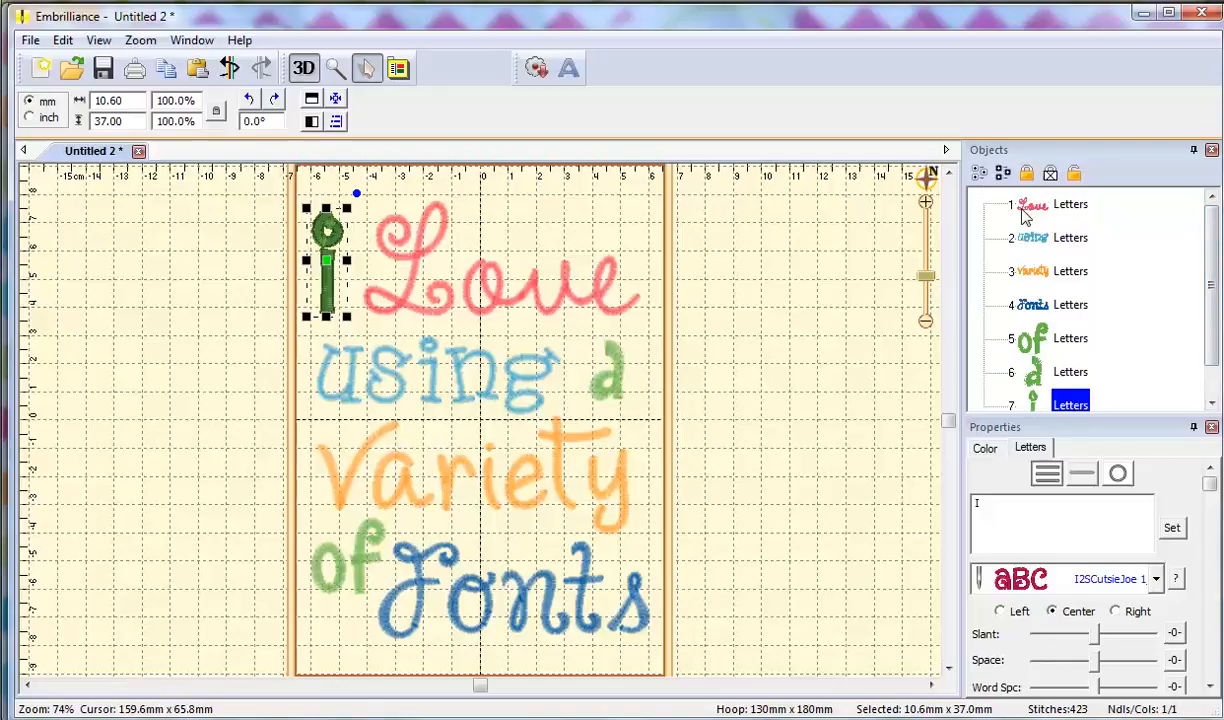
left_click(1030, 208)
left_click(1000, 242)
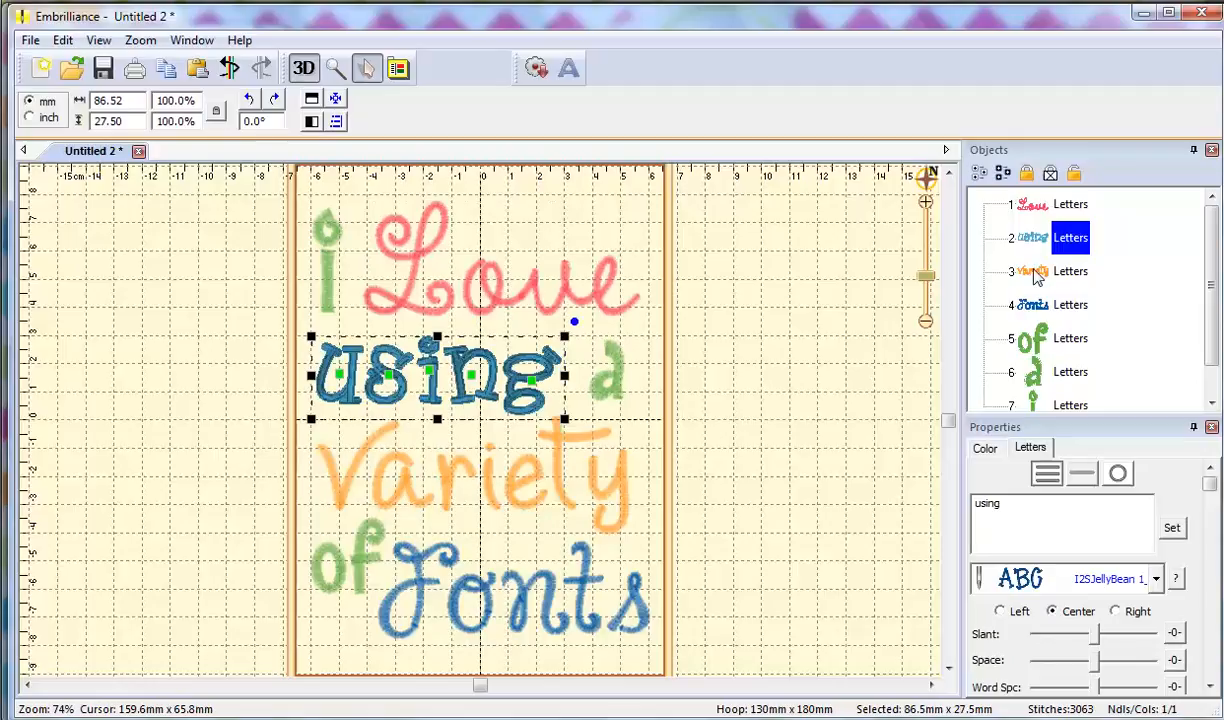
left_click(1003, 272)
left_click(1033, 308)
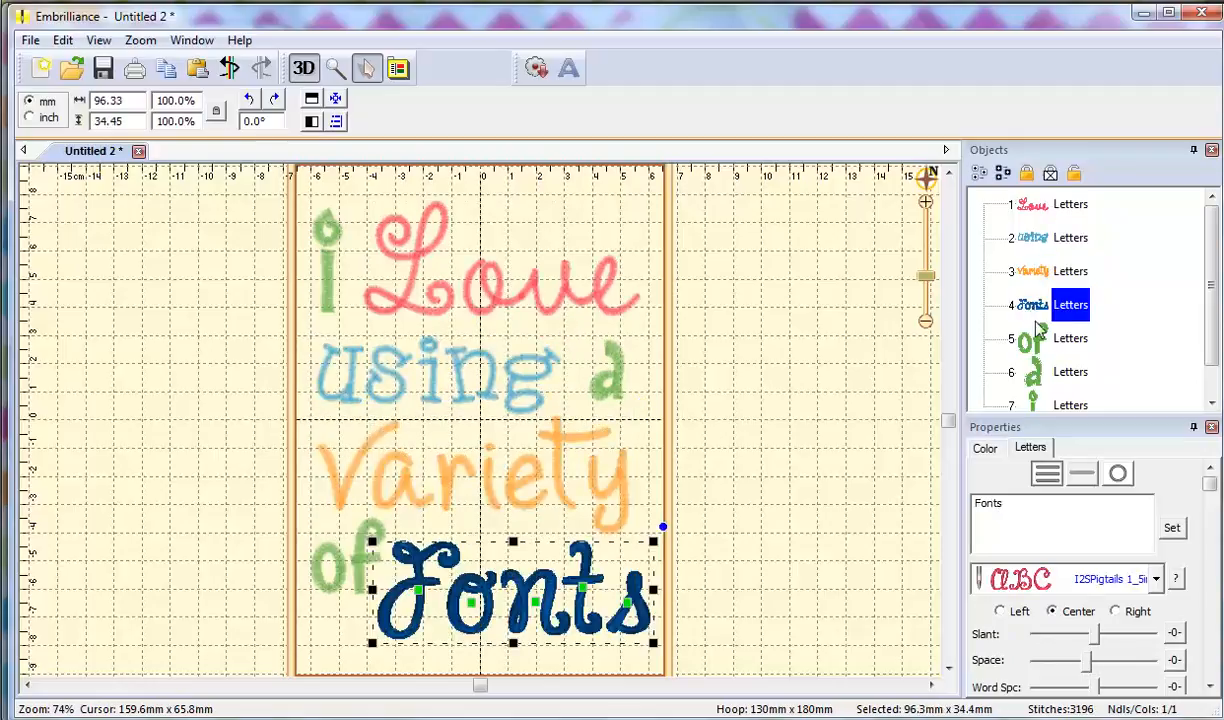
left_click(1040, 344)
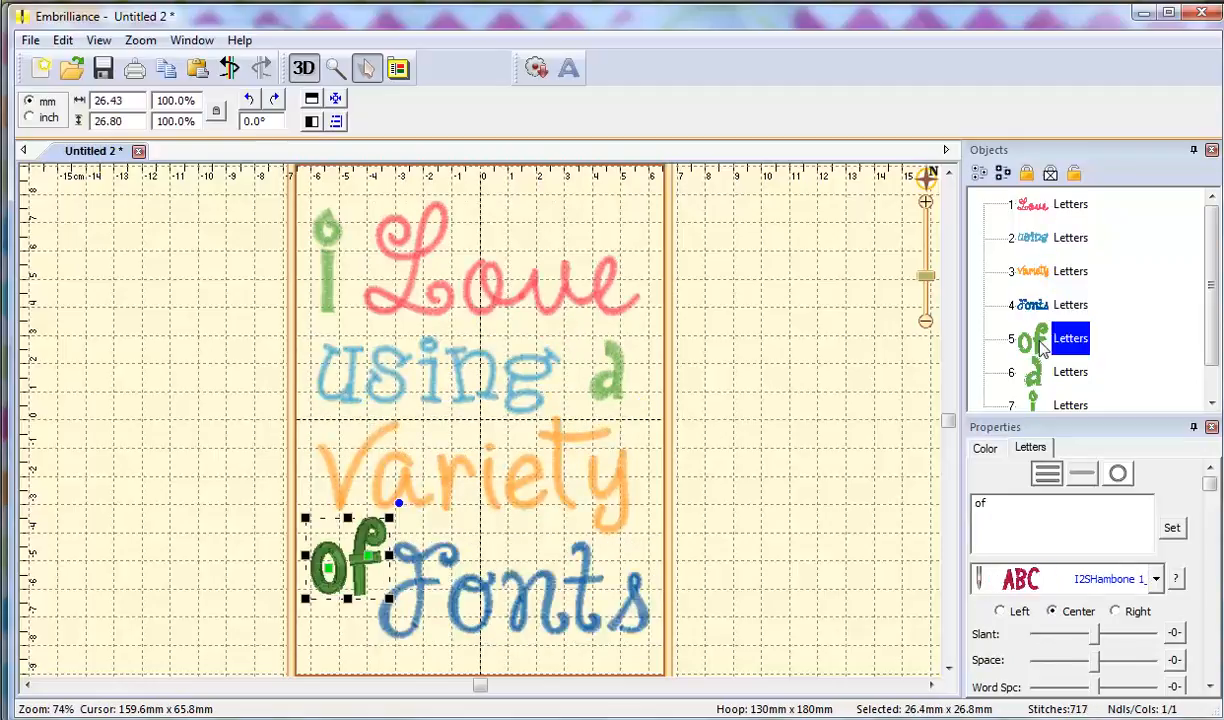
left_click(1033, 371)
left_click(1033, 404)
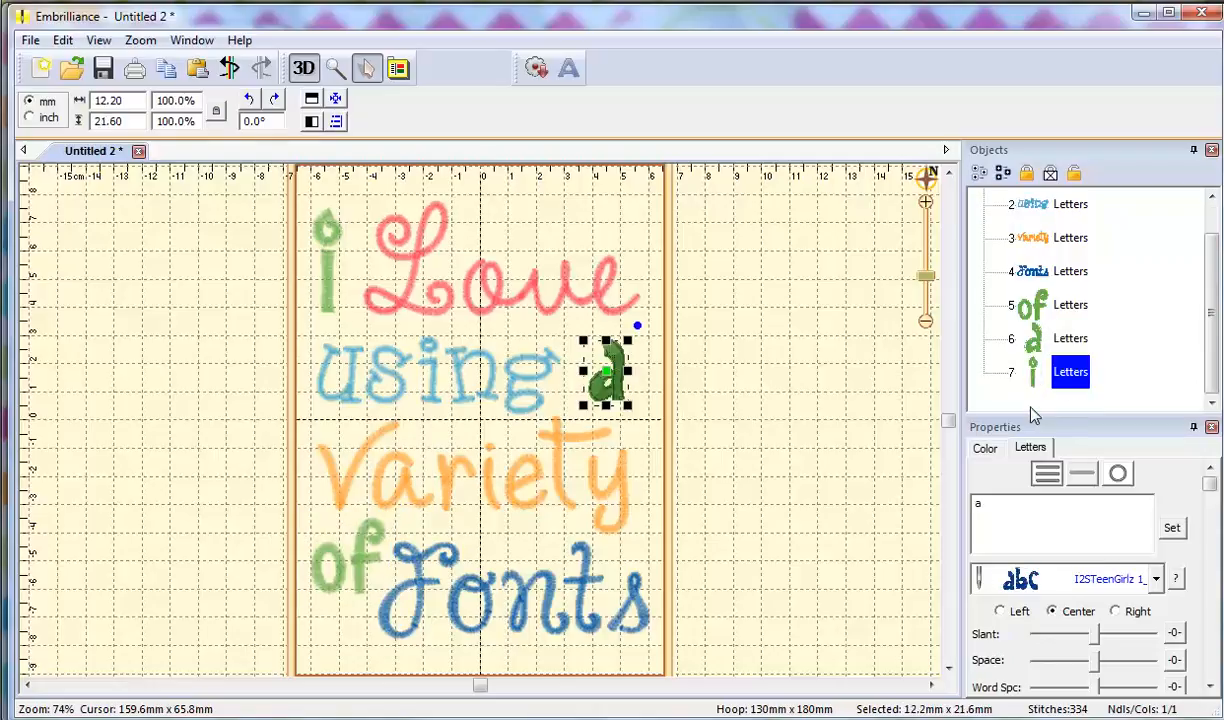
left_click(755, 368)
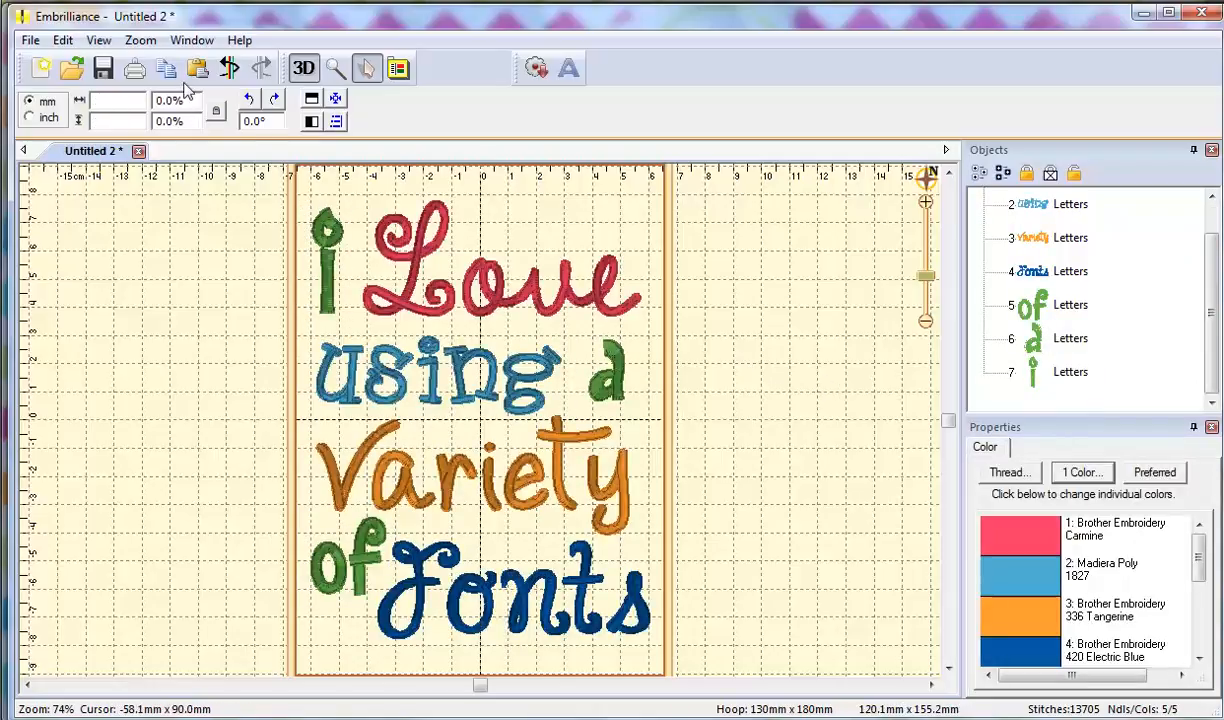